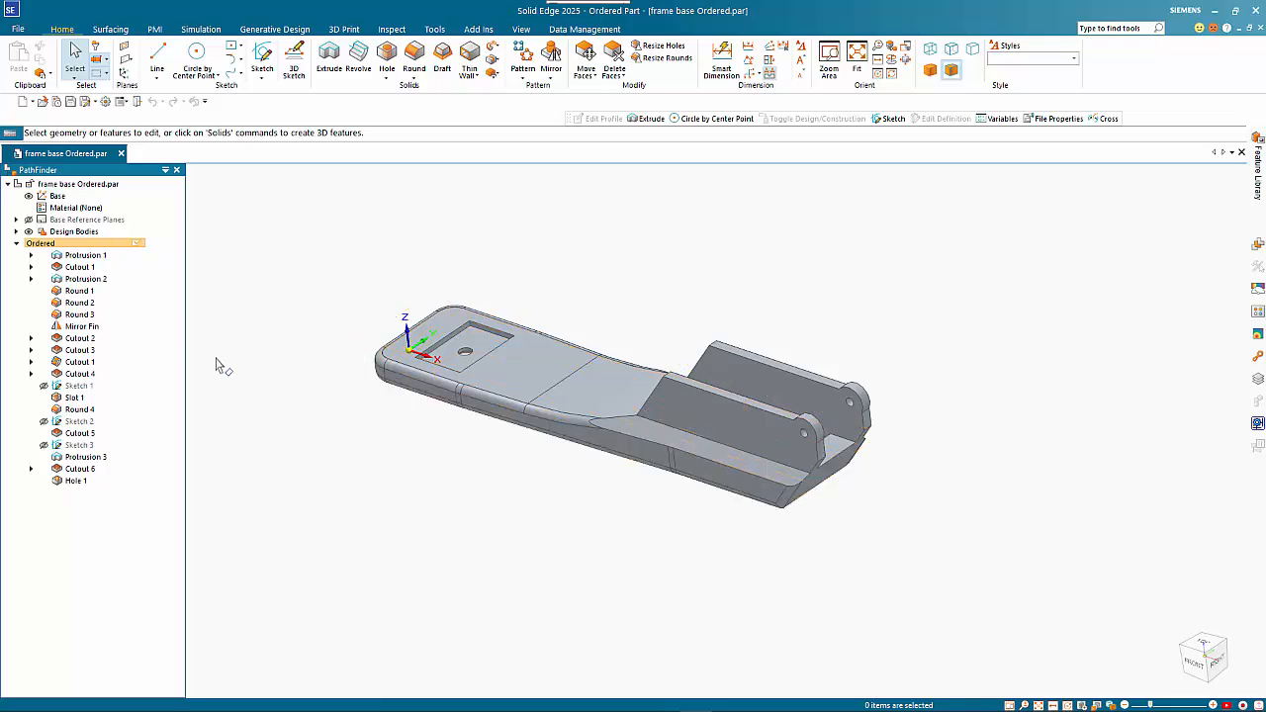
Create a new assembly from the active frame base part using the ISO Metric Assembly.asm template, closing the current part document
click(17, 30)
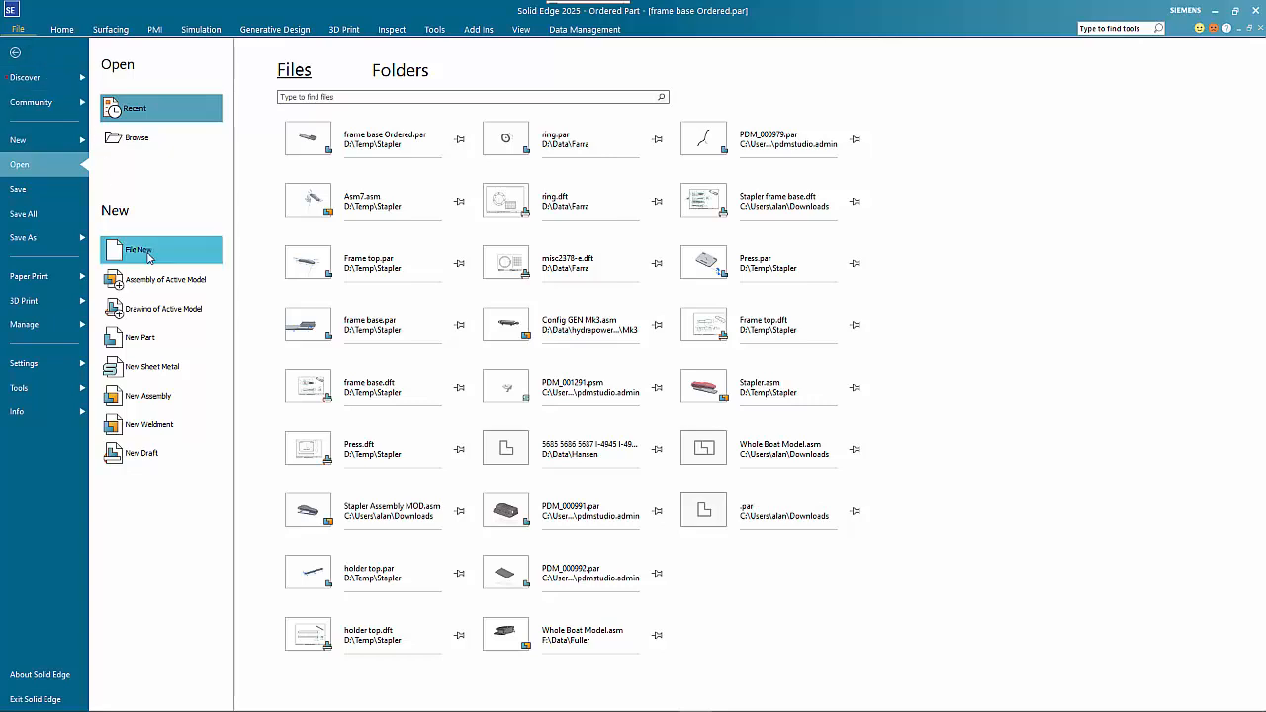
click(159, 281)
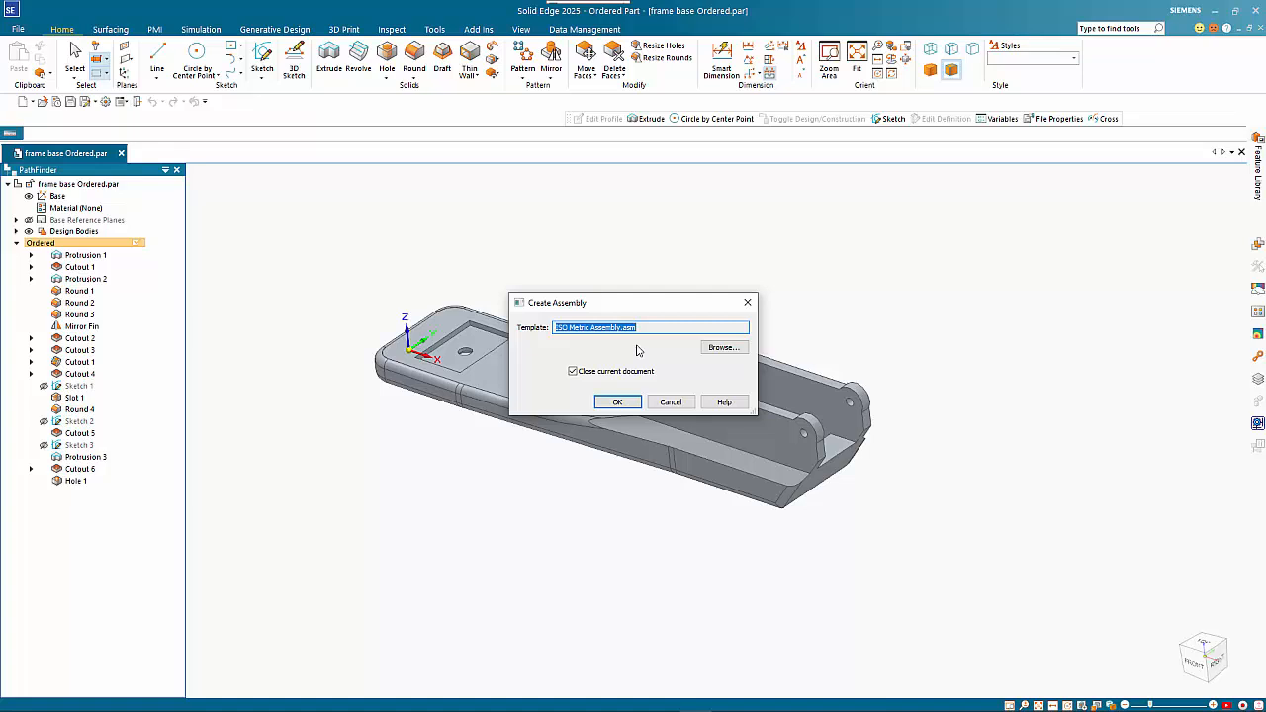
click(617, 402)
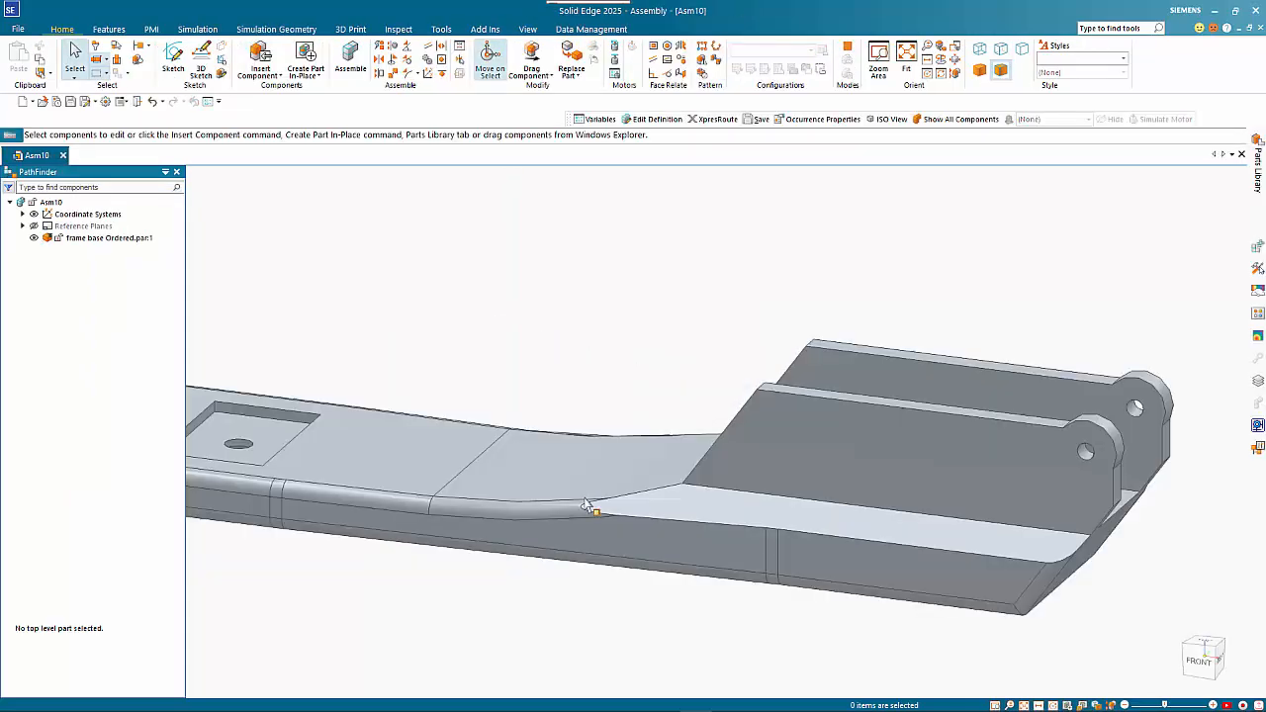
scroll(588, 506, down, 5)
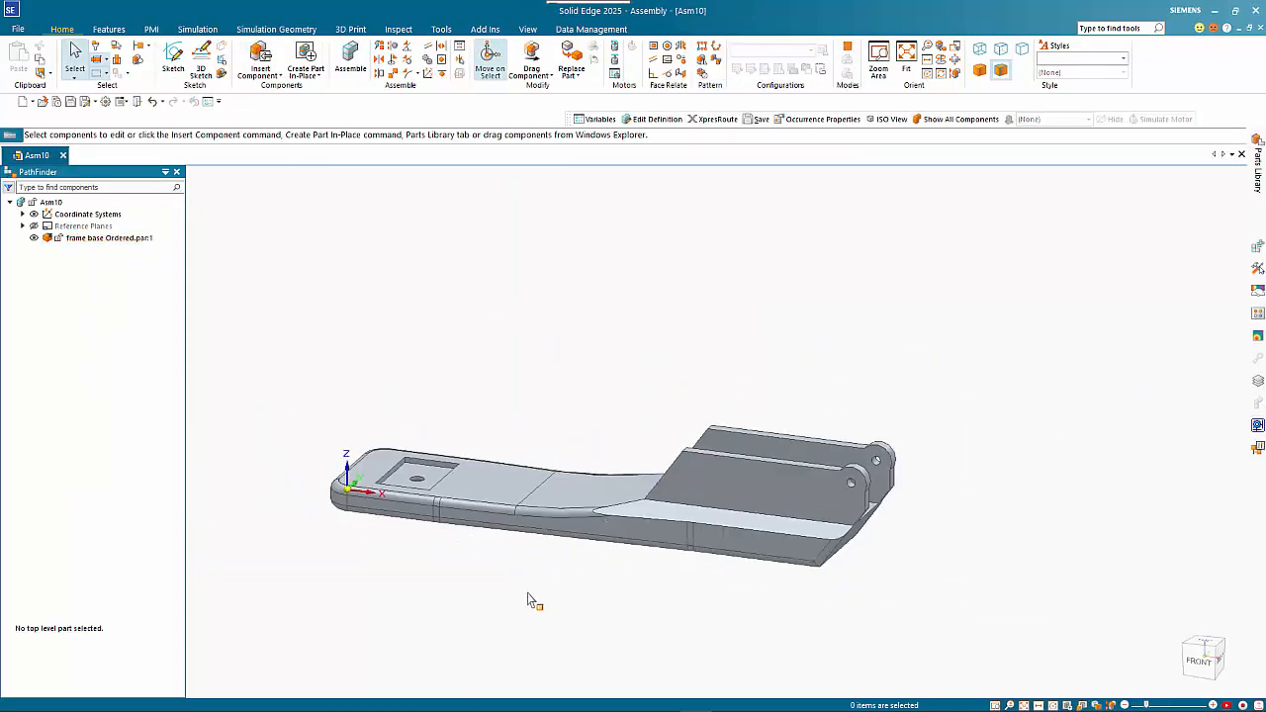
scroll(530, 601, up, 2)
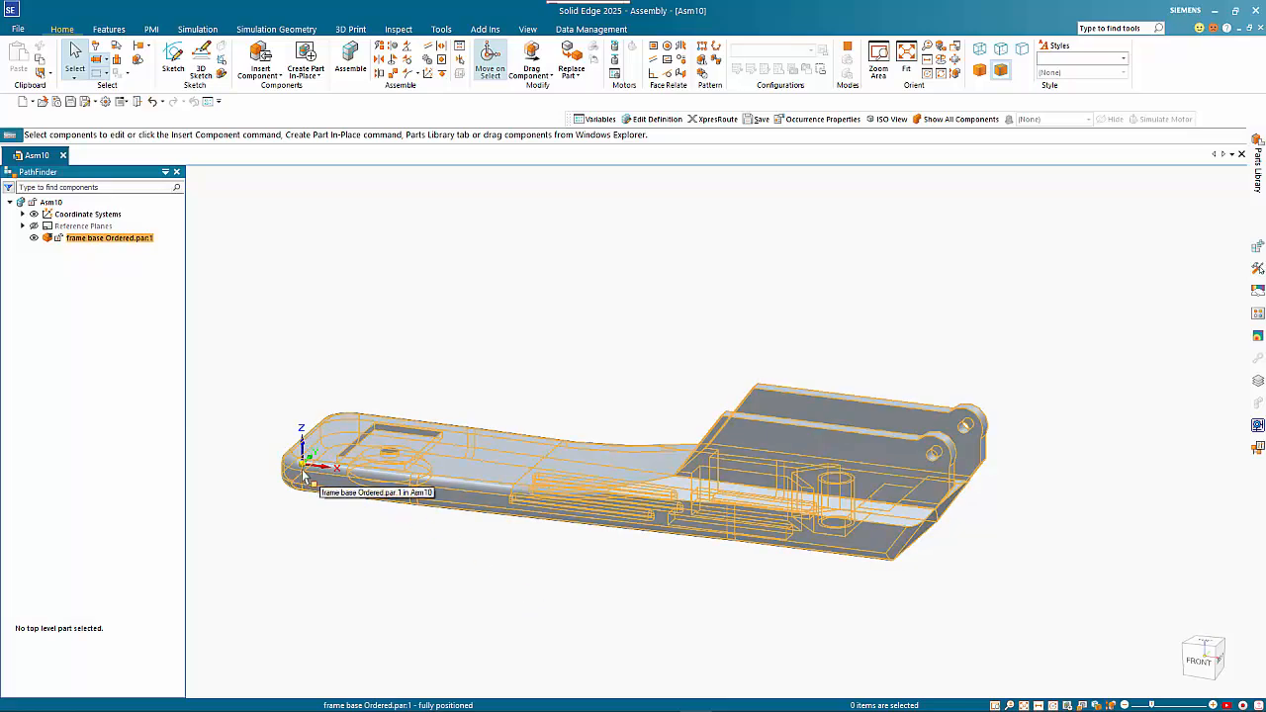
Examine the frame base's placement coordinates and rotation angles in its occurrence properties
right_click(103, 243)
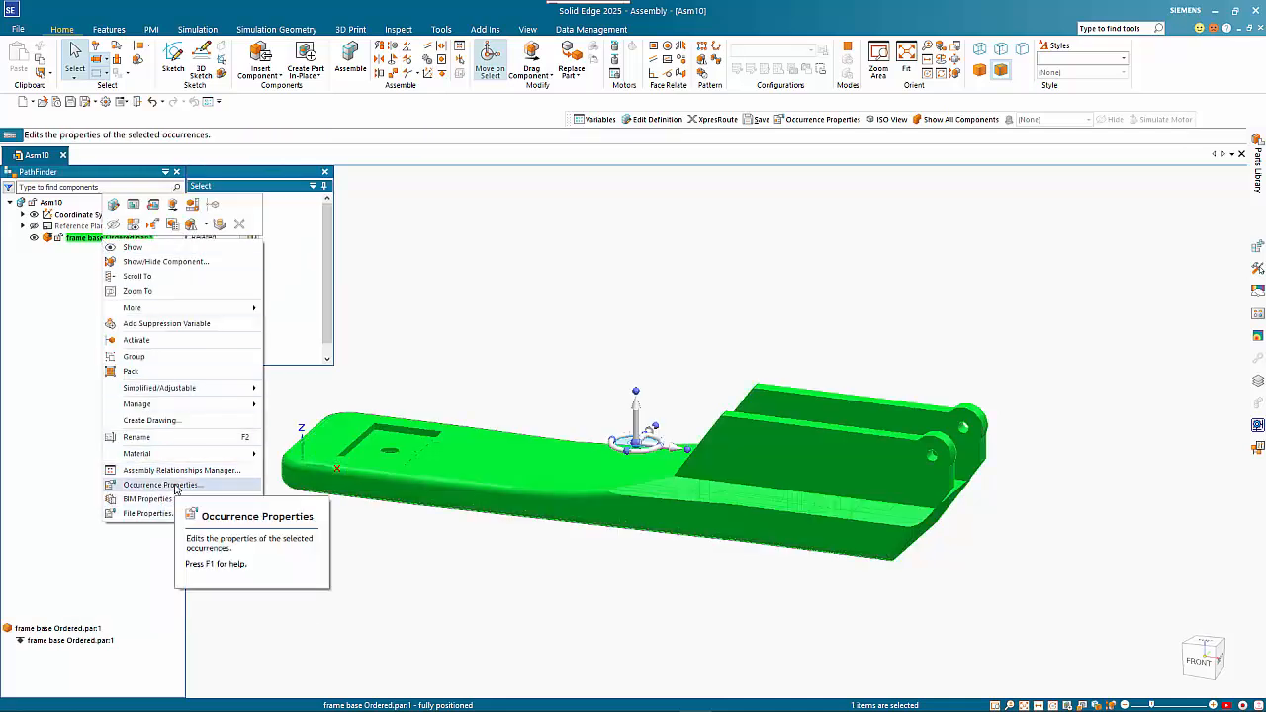
click(175, 485)
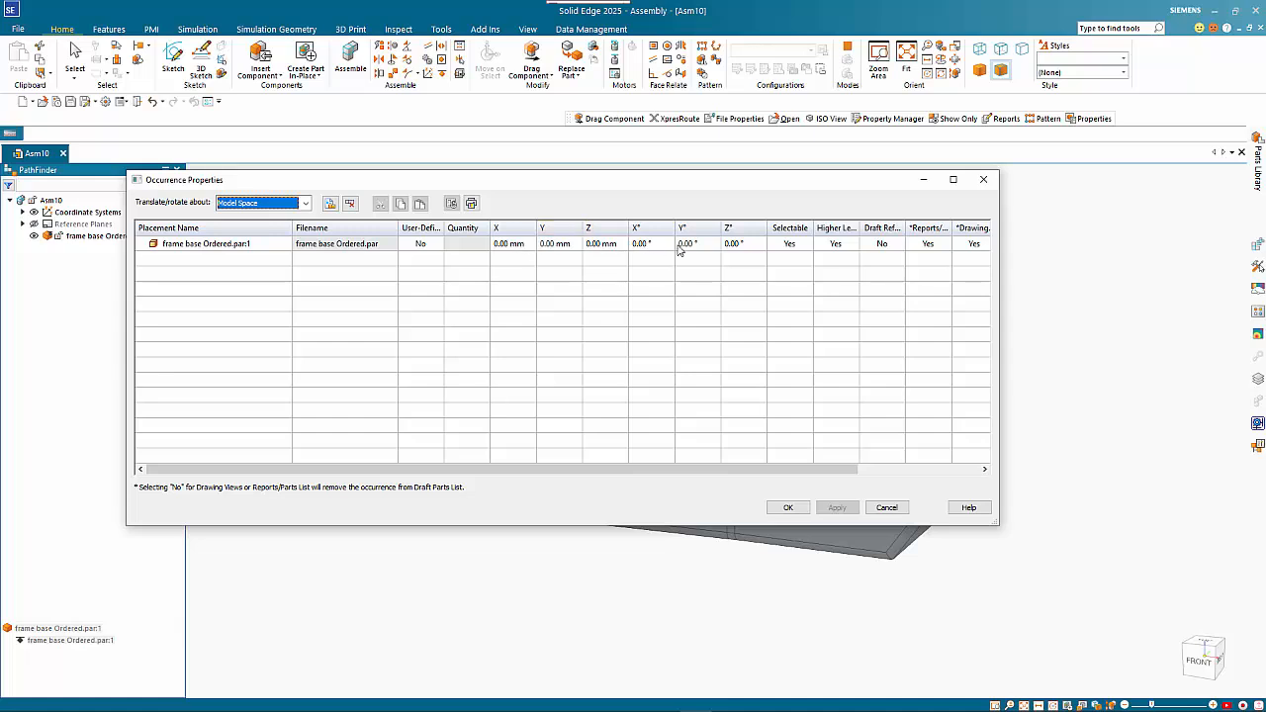
click(787, 509)
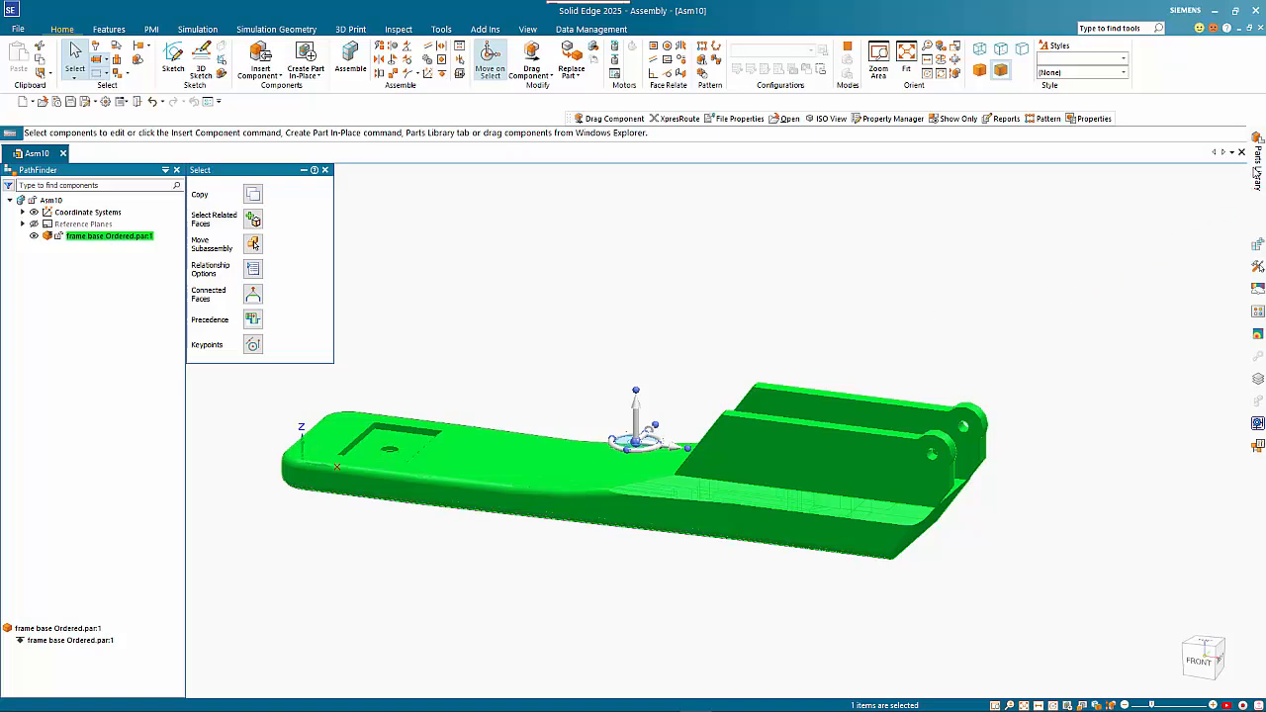
Inspect Holder base.psm from several angles in the Parts Library preview and check the preview options for parts and assemblies
mouse_move(1258, 174)
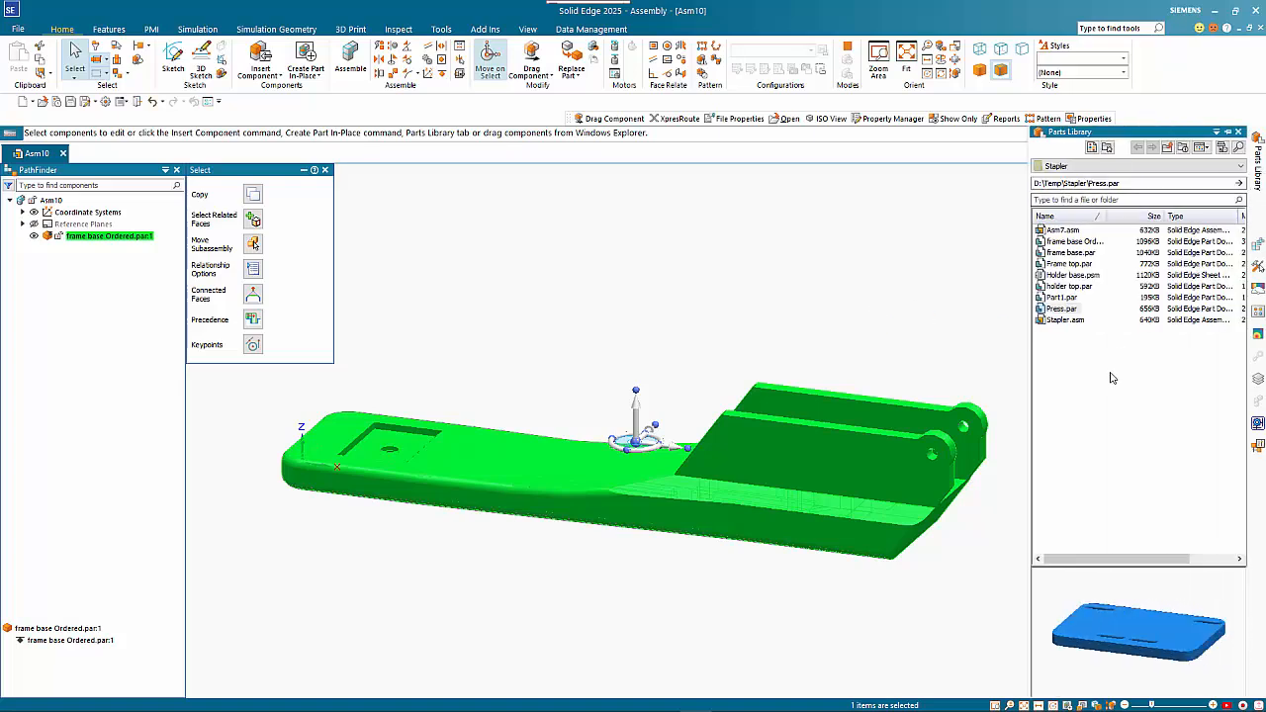
click(1082, 276)
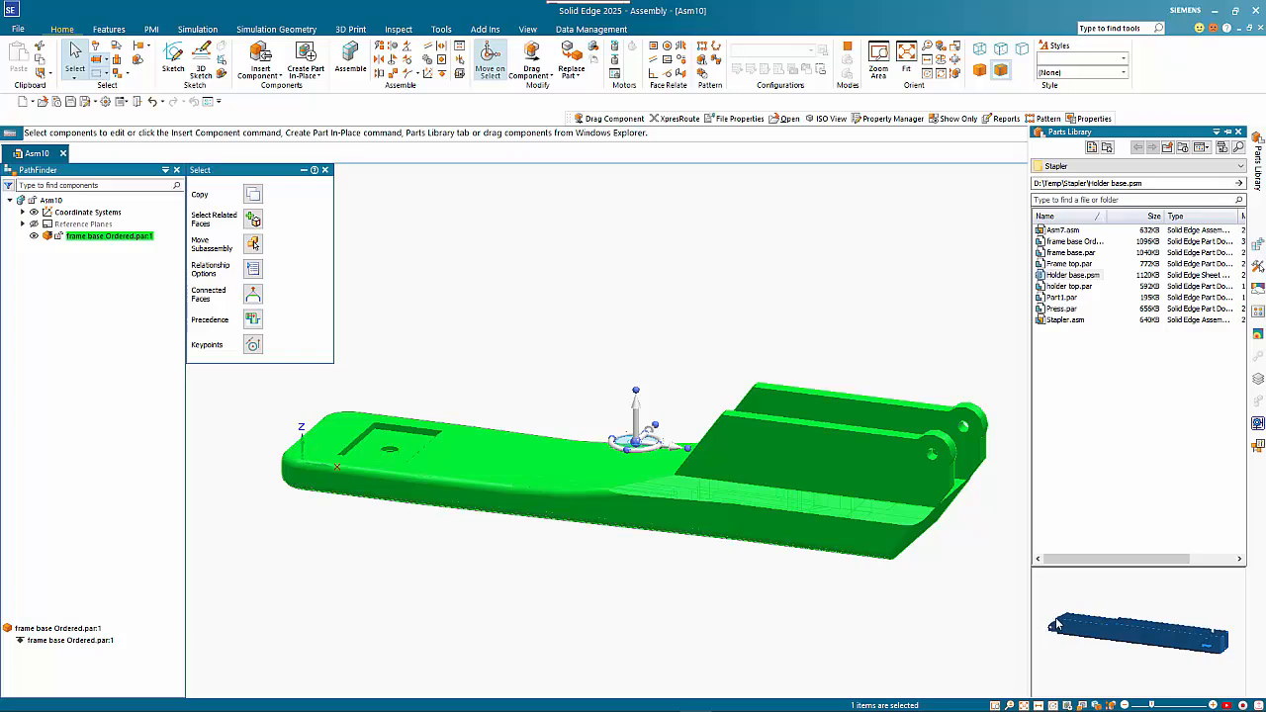
middle_drag(1056, 619, 1251, 658)
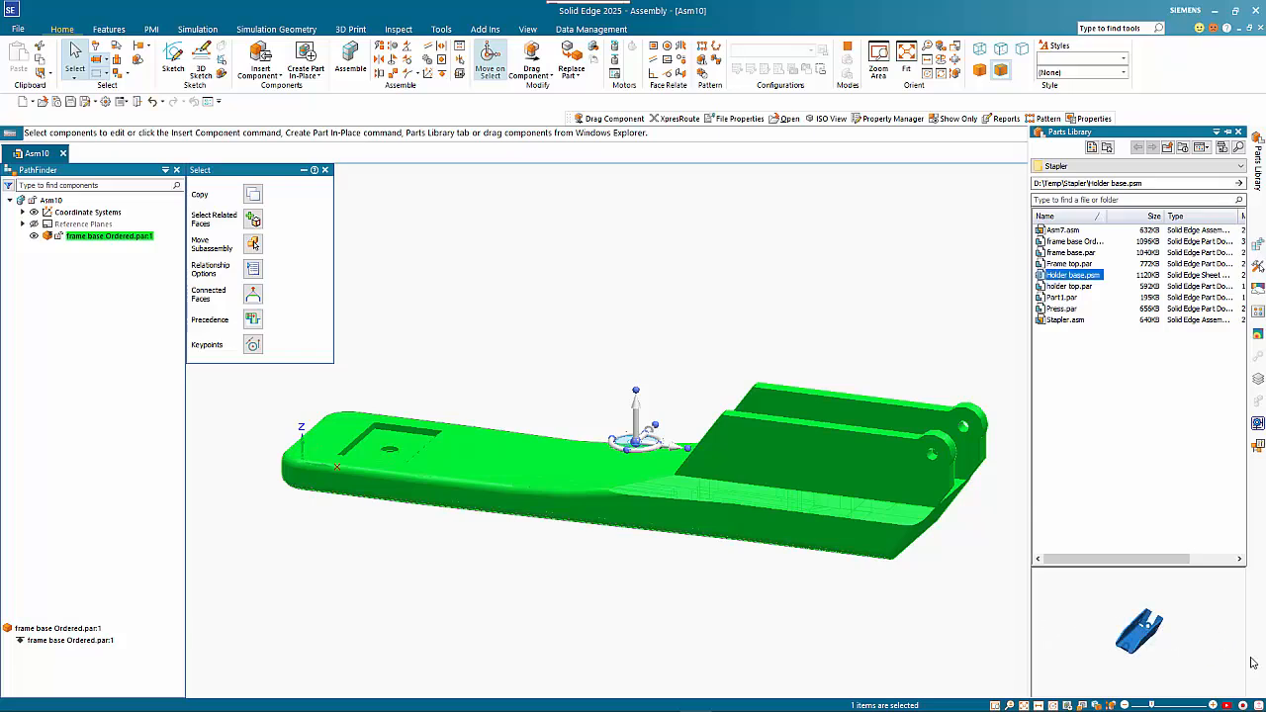
middle_drag(1111, 643, 1197, 665)
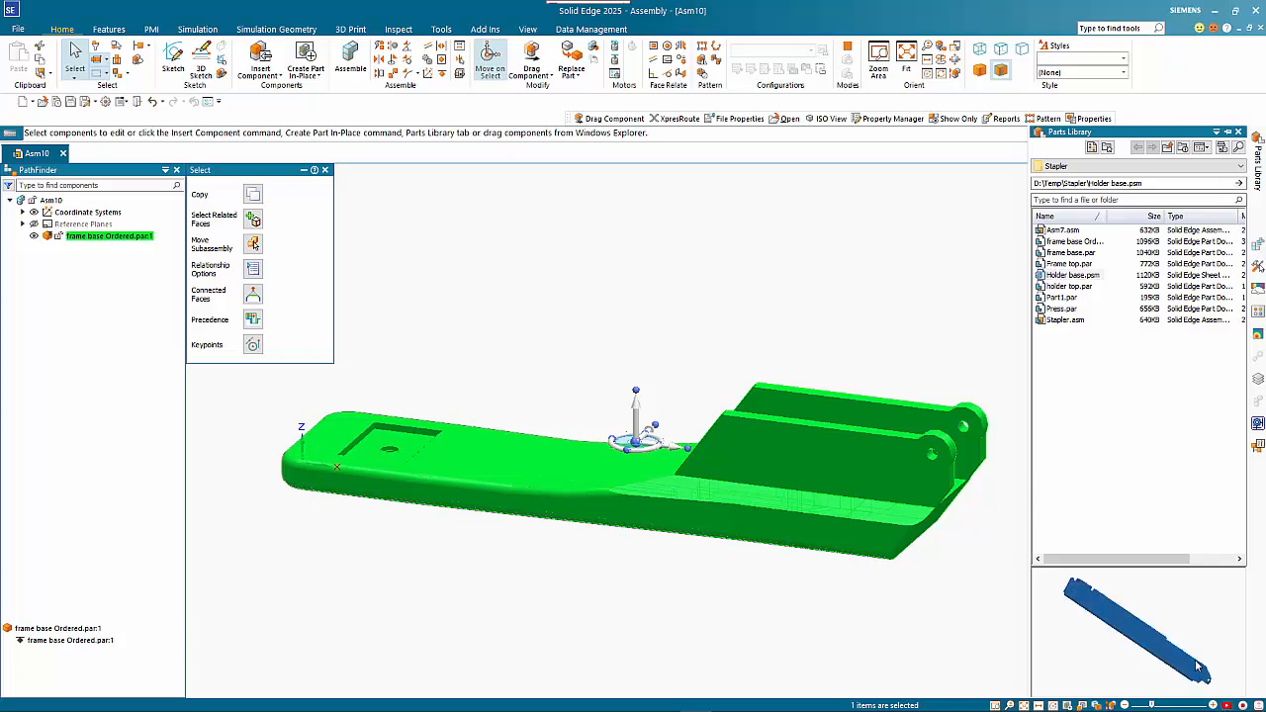
middle_drag(1080, 591, 1084, 625)
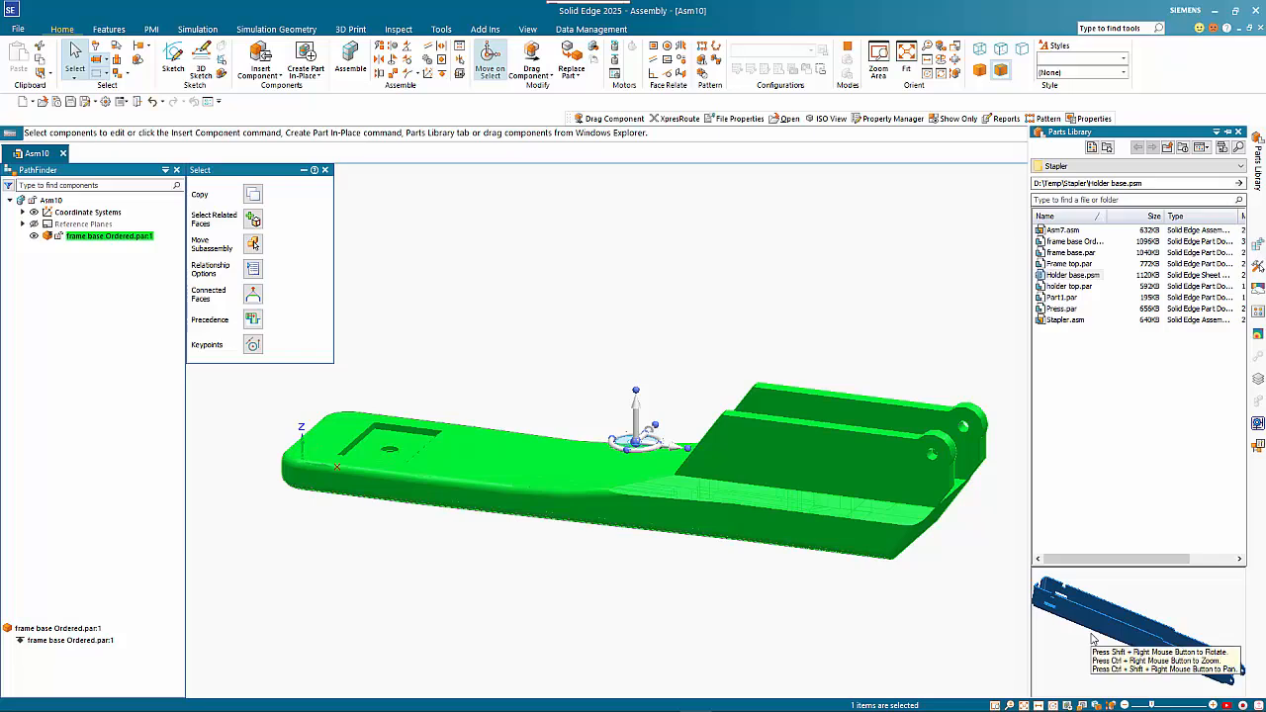
right_click(1088, 435)
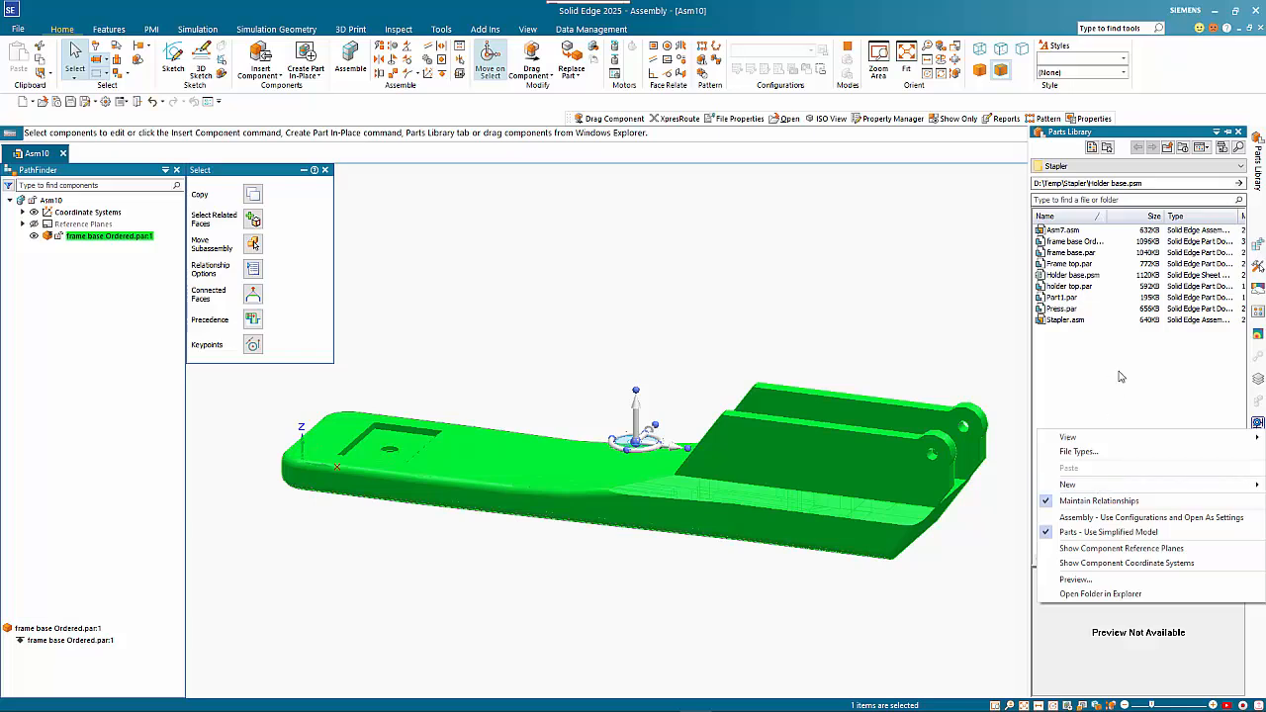
click(1097, 584)
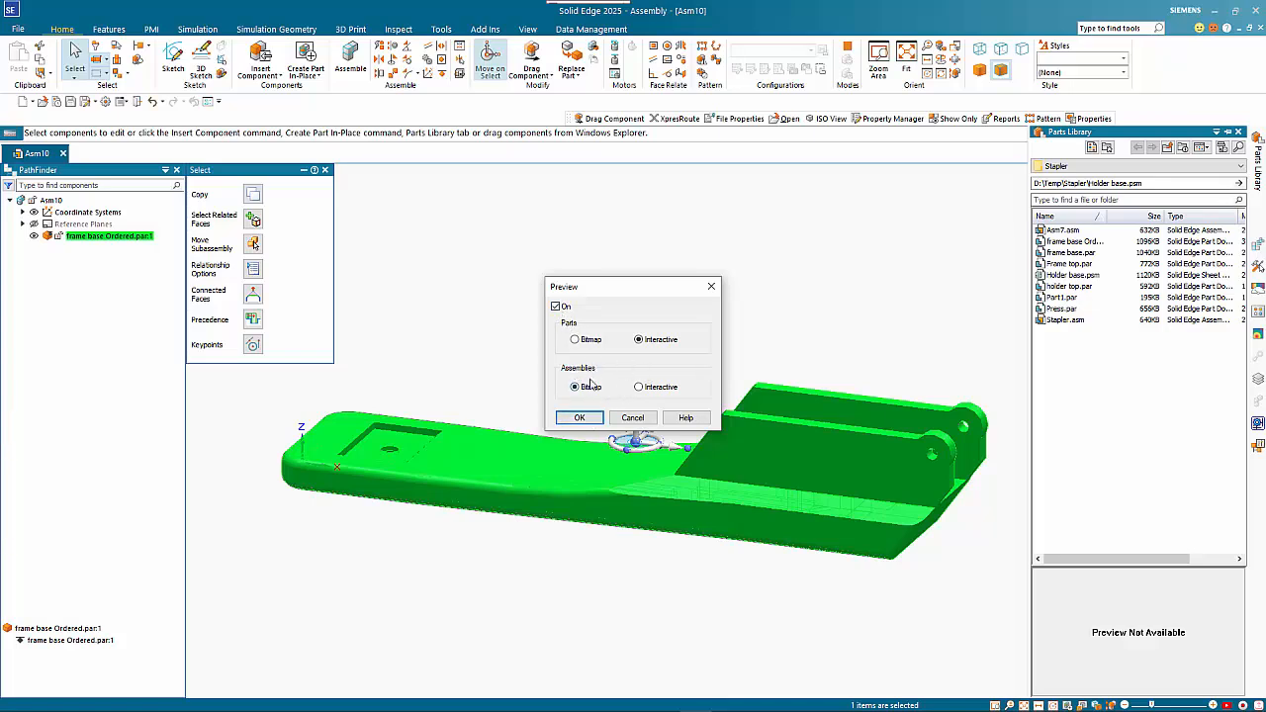
click(581, 419)
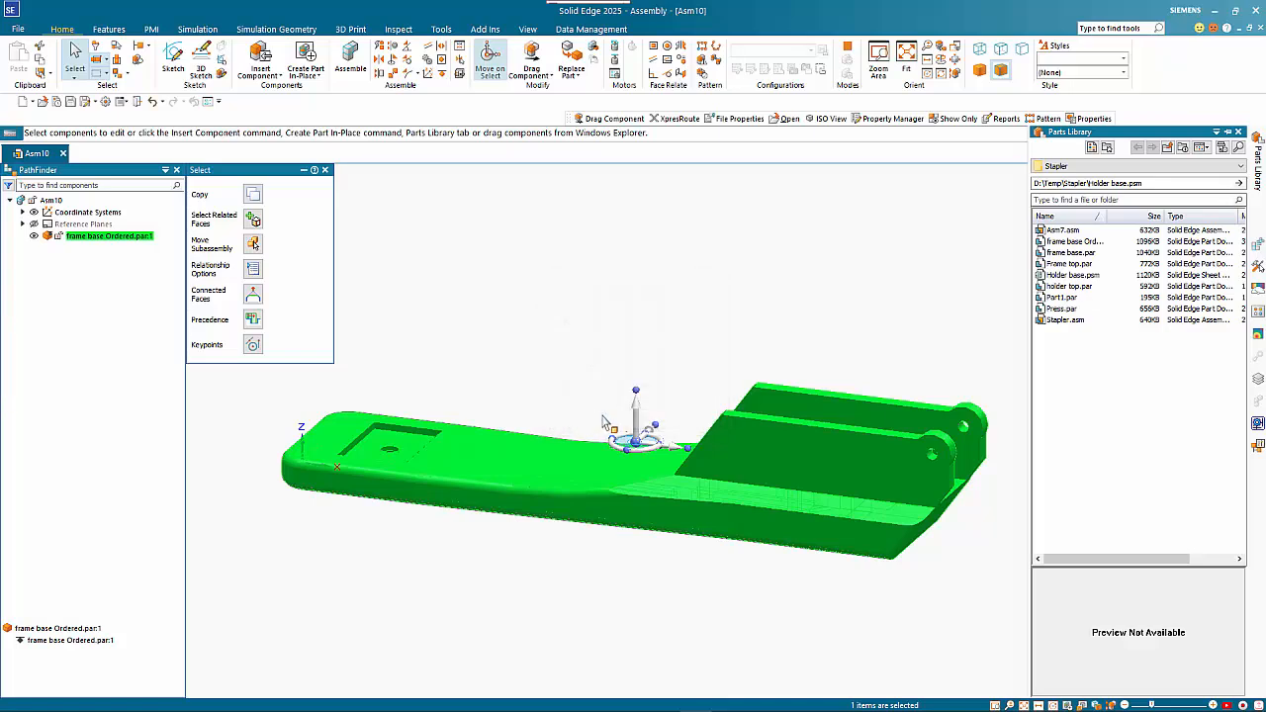
Add Holder base.psm to the assembly and align its end hole with the frame base's lug hole using FlashFit
mouse_move(1259, 176)
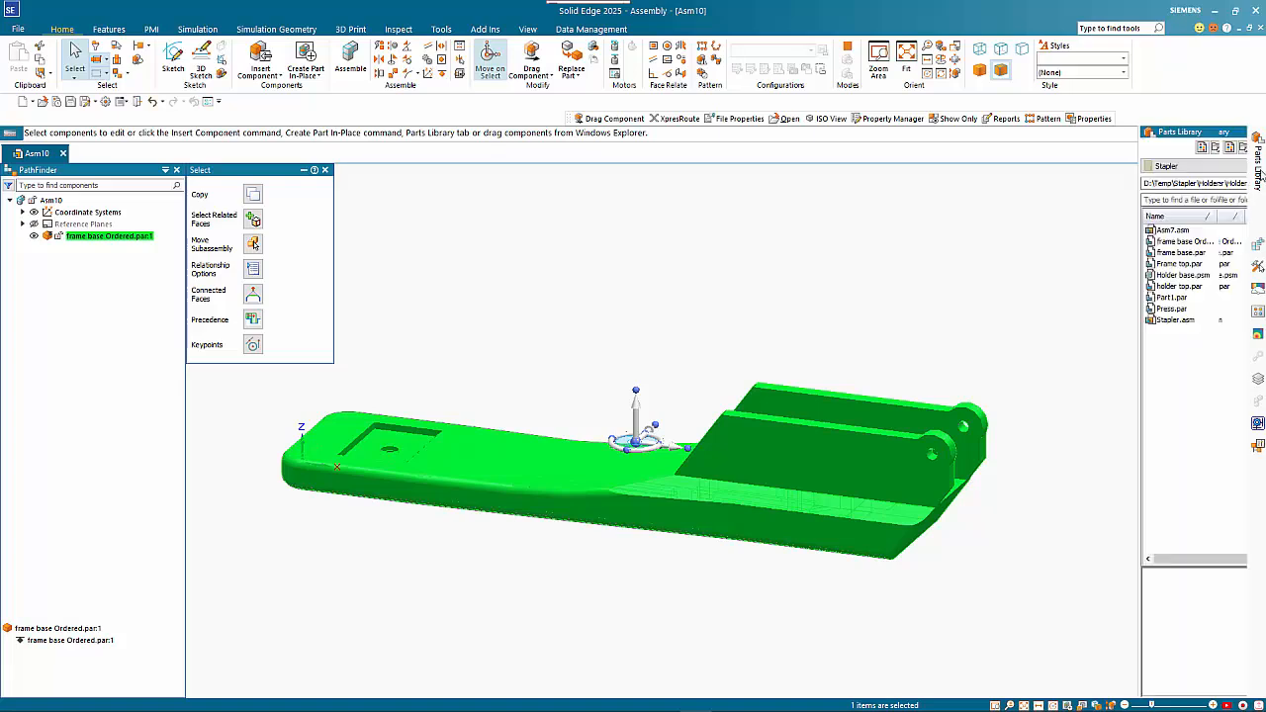
click(1072, 275)
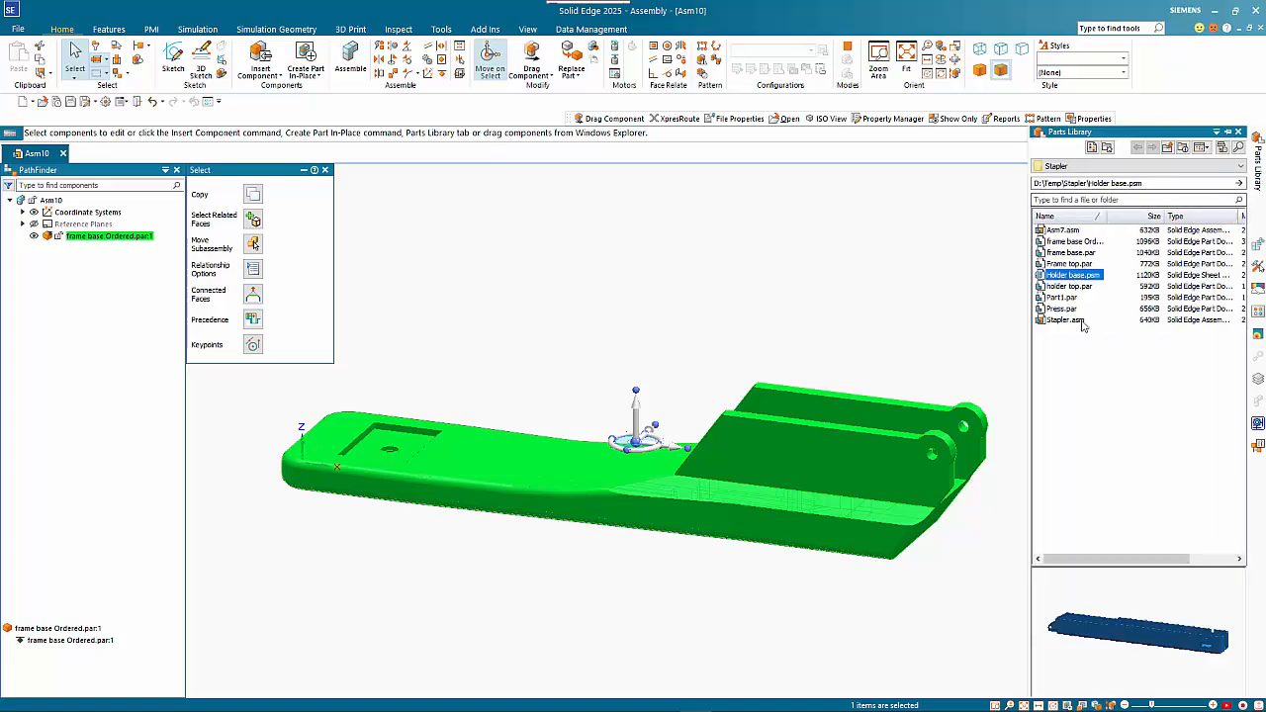
middle_drag(1050, 608, 1243, 624)
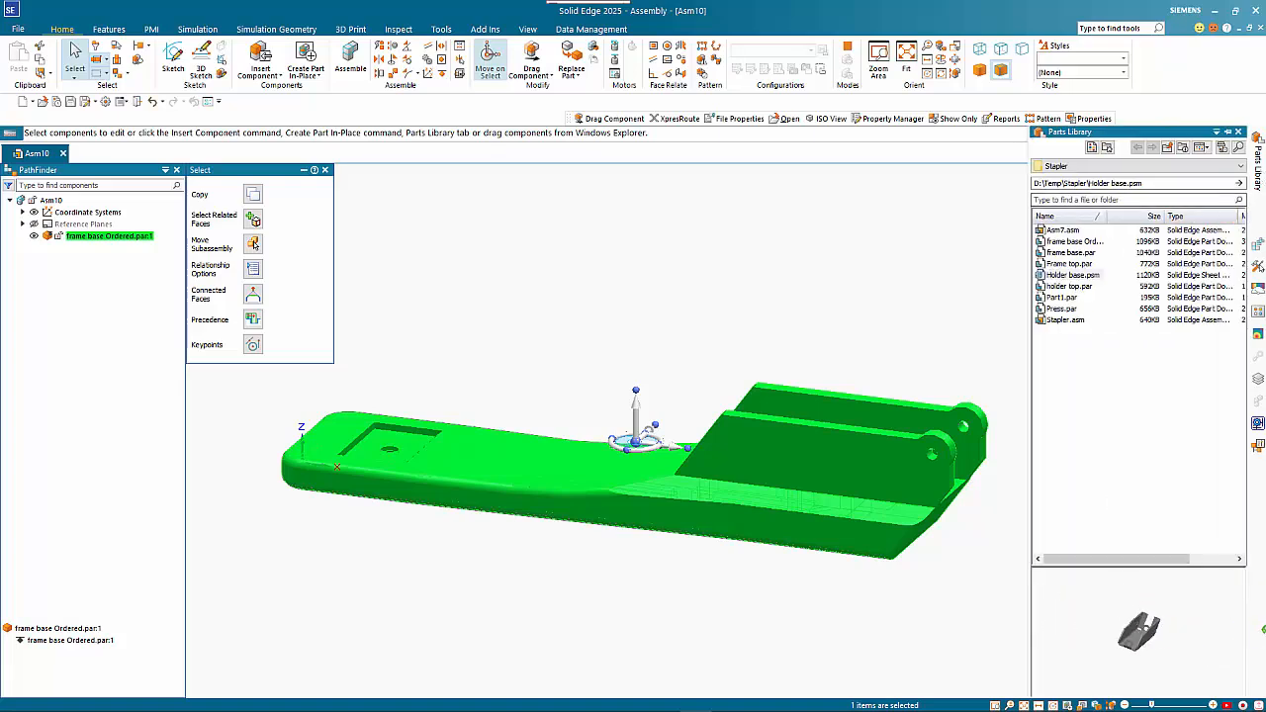
middle_drag(1110, 663, 1177, 635)
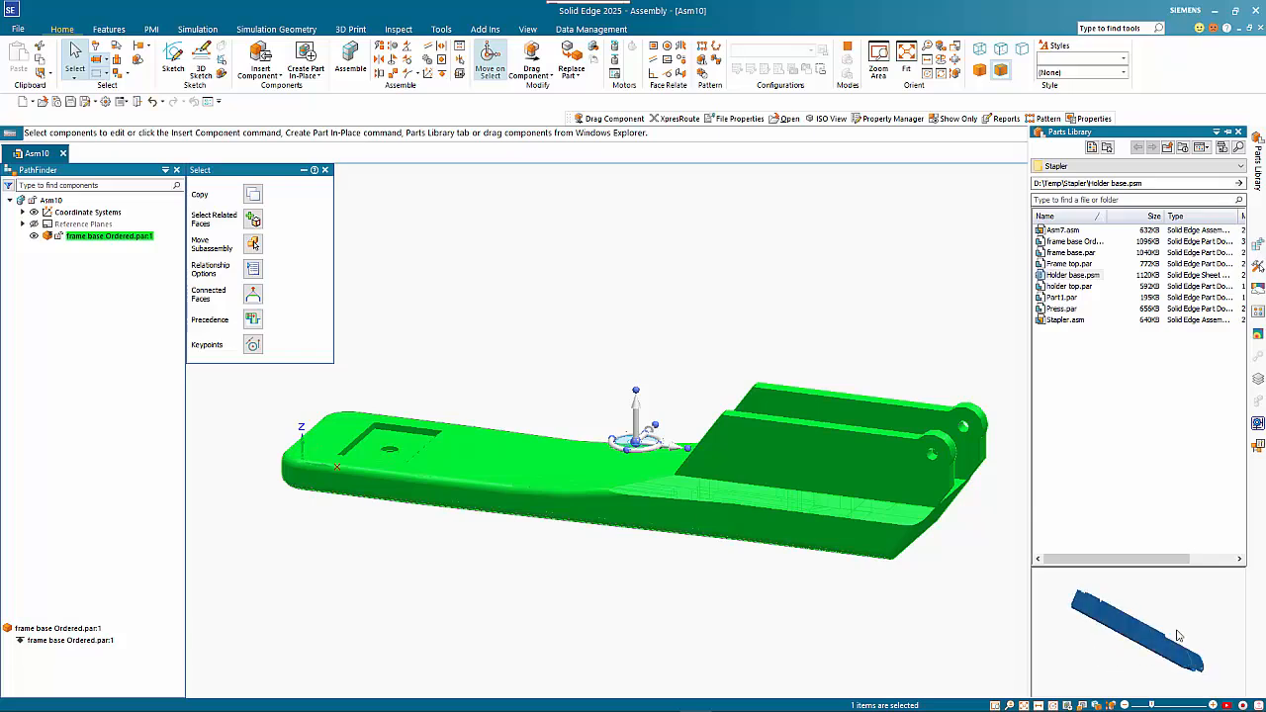
mouse_move(1086, 597)
middle_down()
mouse_move(1137, 655)
mouse_move(1134, 672)
mouse_move(1094, 612)
middle_up()
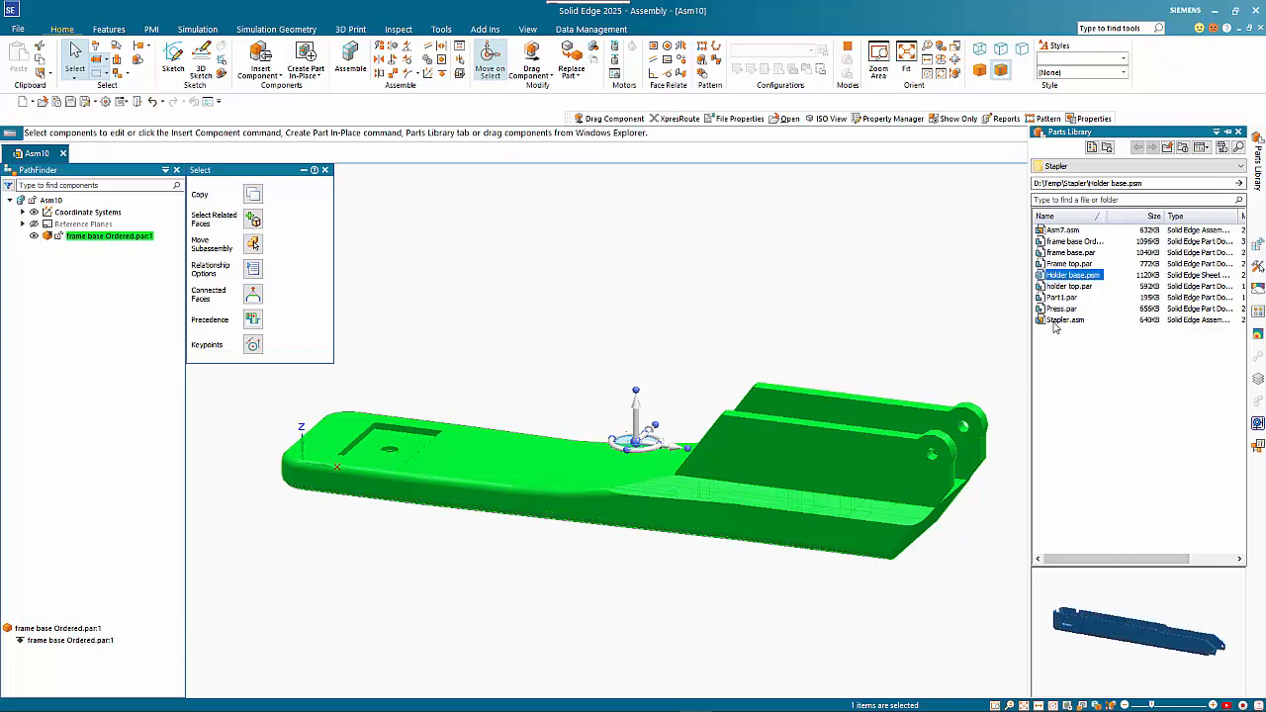
drag(1061, 277, 671, 308)
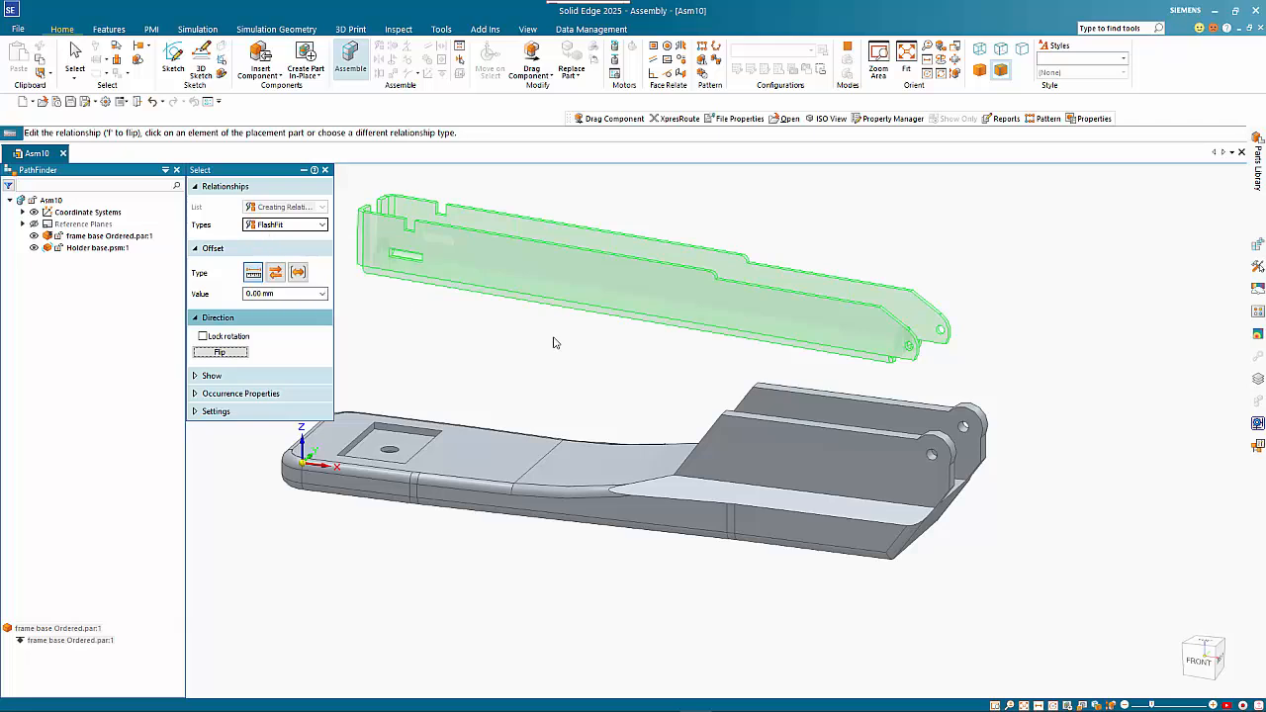
click(914, 348)
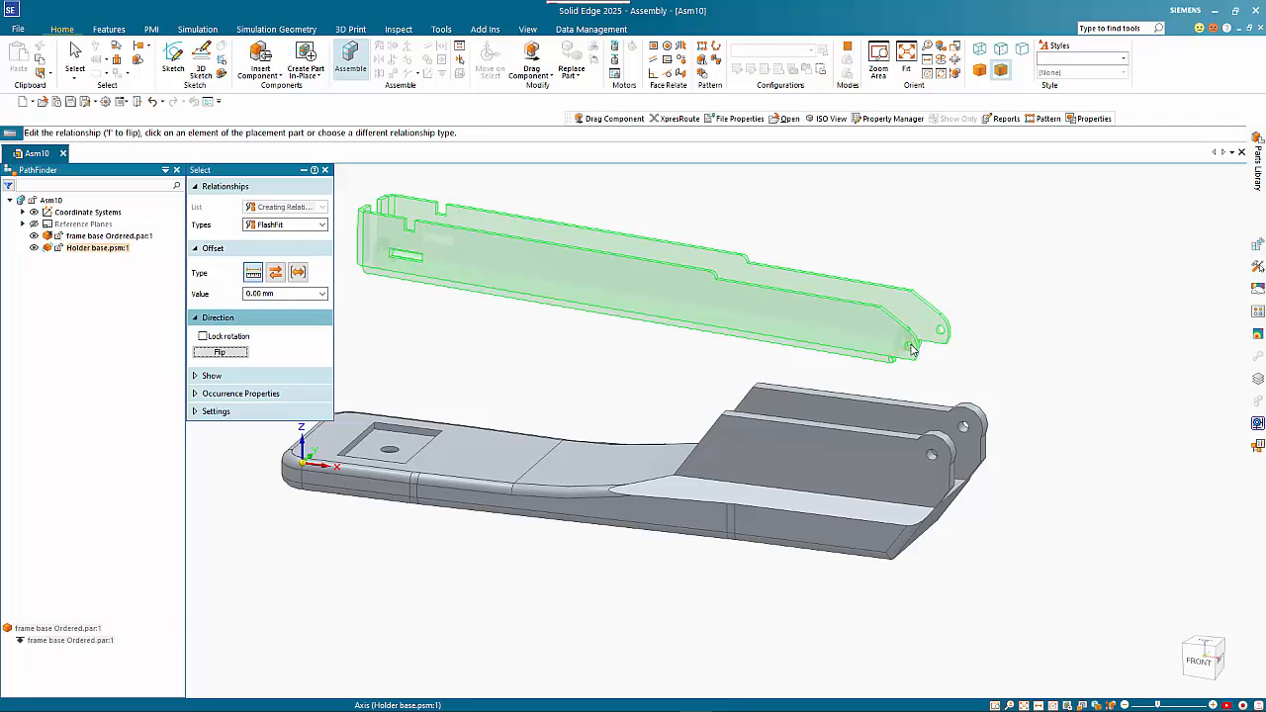
click(933, 458)
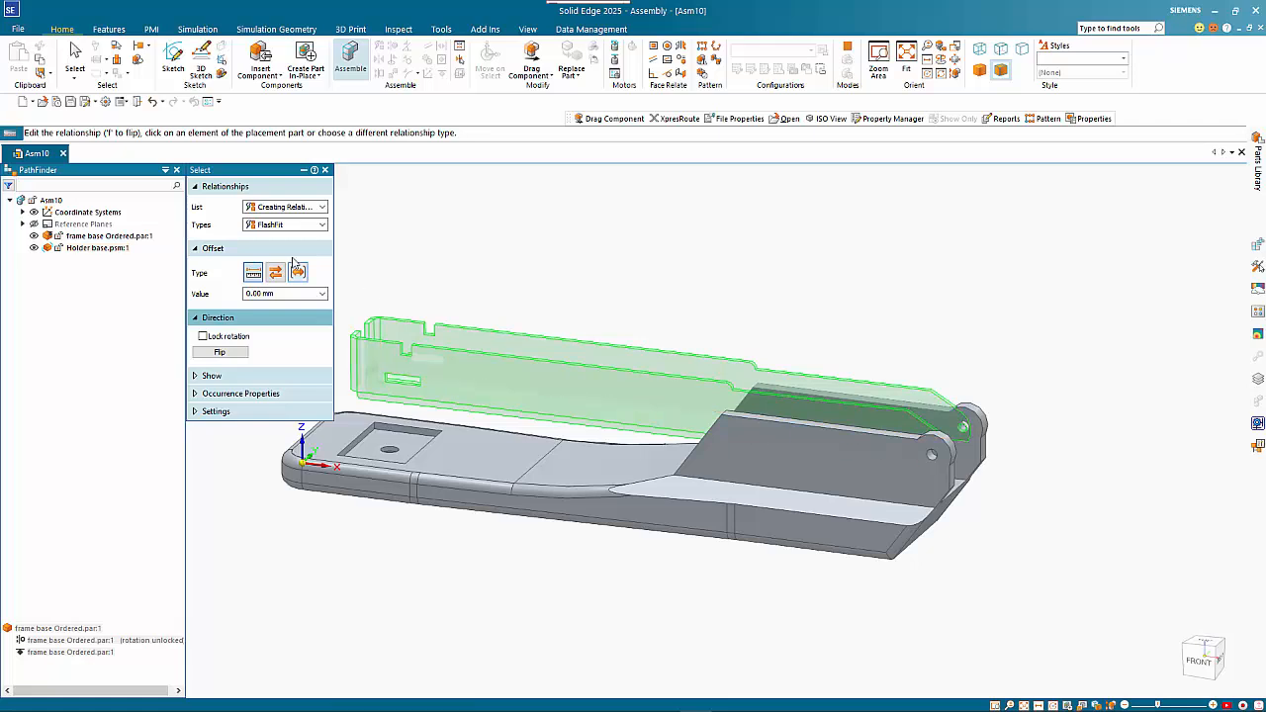
Centre the holder base between the frame base's side walls with a double Center-Plane relationship using both parts' opposing side faces
click(281, 225)
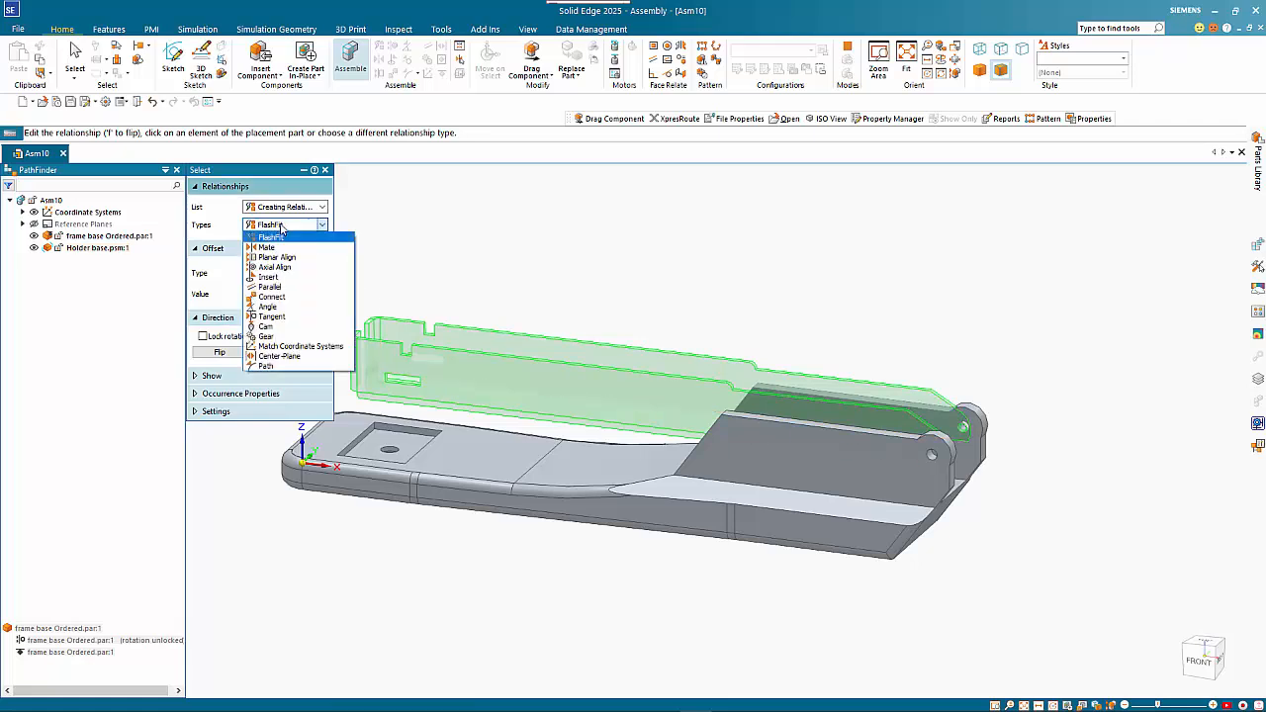
click(287, 358)
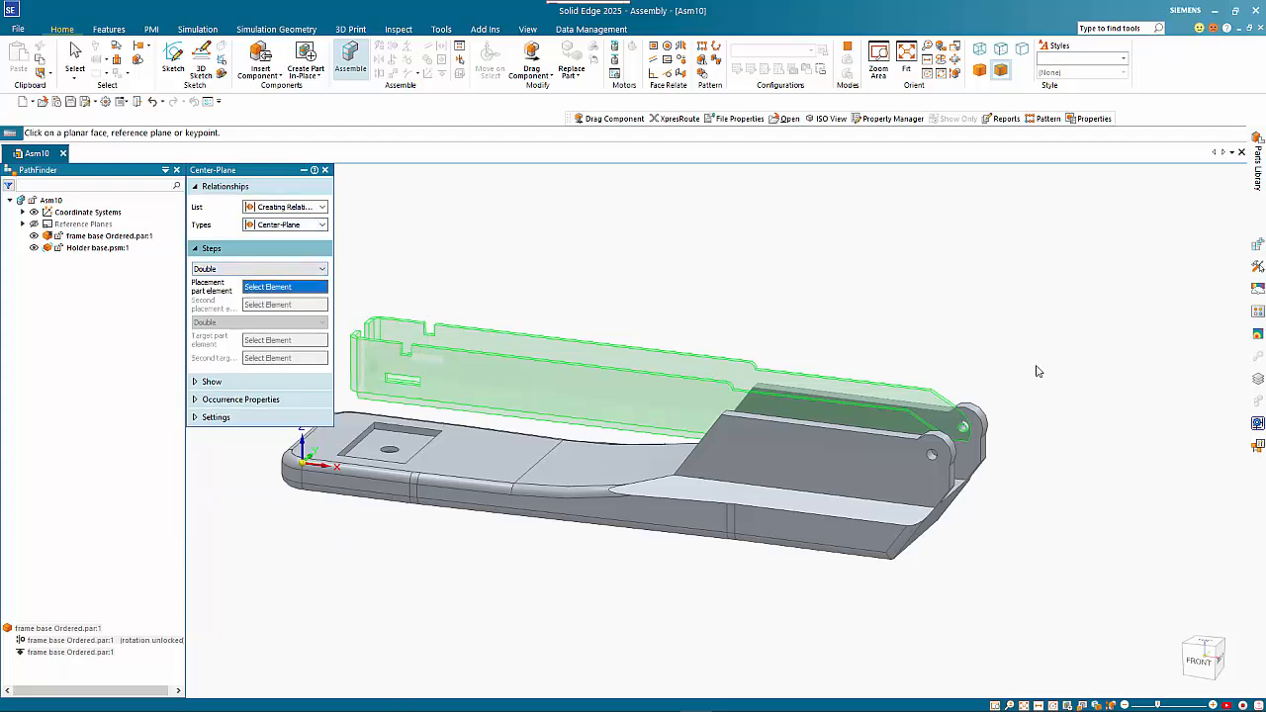
middle_drag(1038, 367, 984, 391)
click(850, 447)
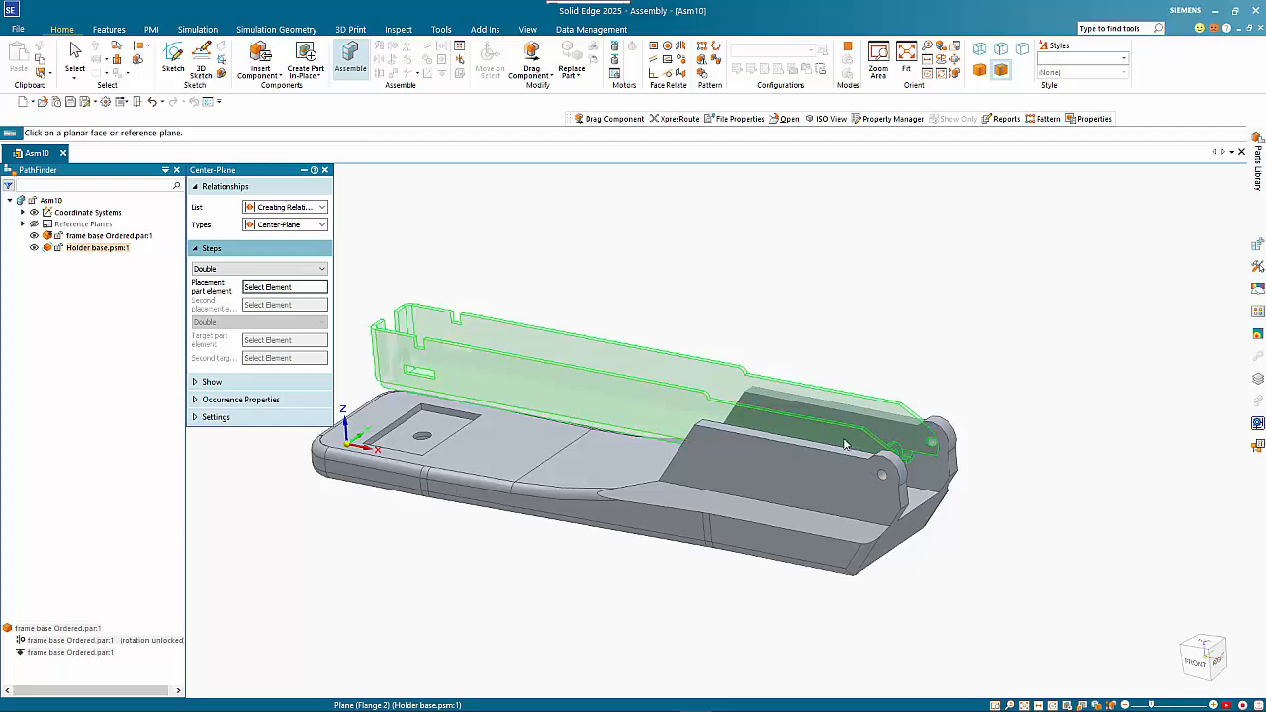
middle_drag(851, 447, 910, 431)
click(598, 476)
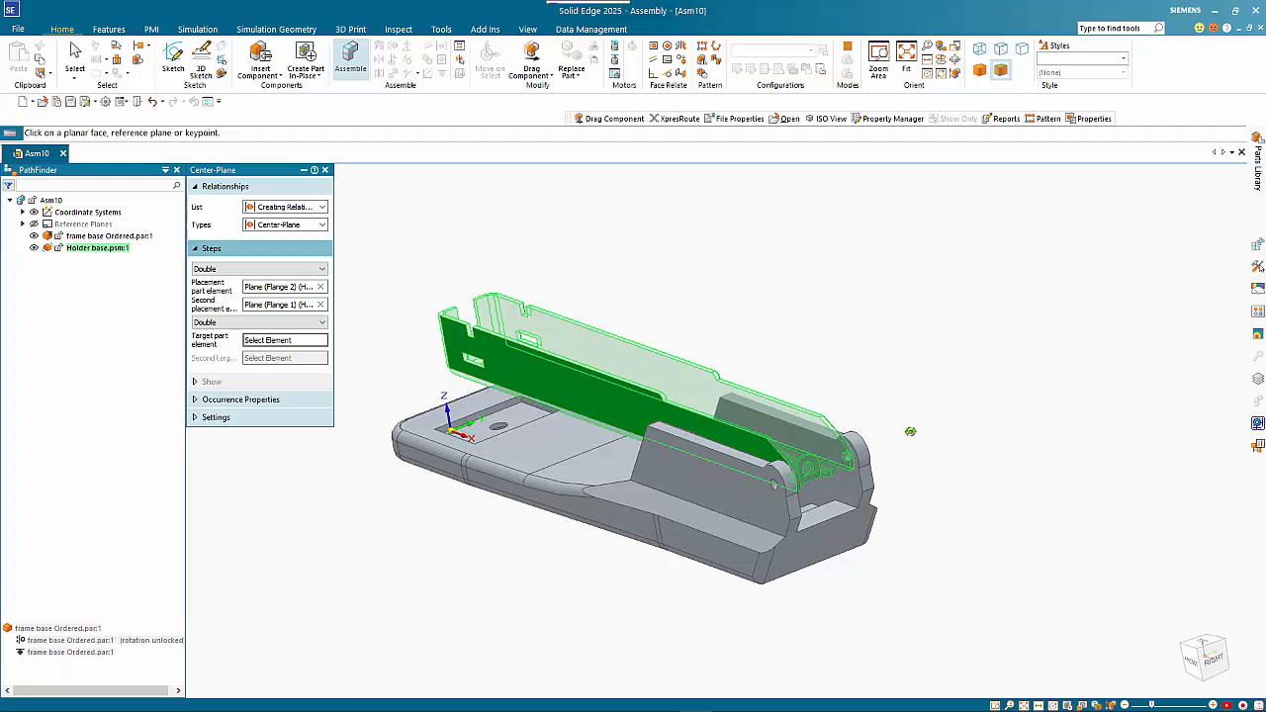
click(726, 483)
middle_drag(726, 483, 755, 495)
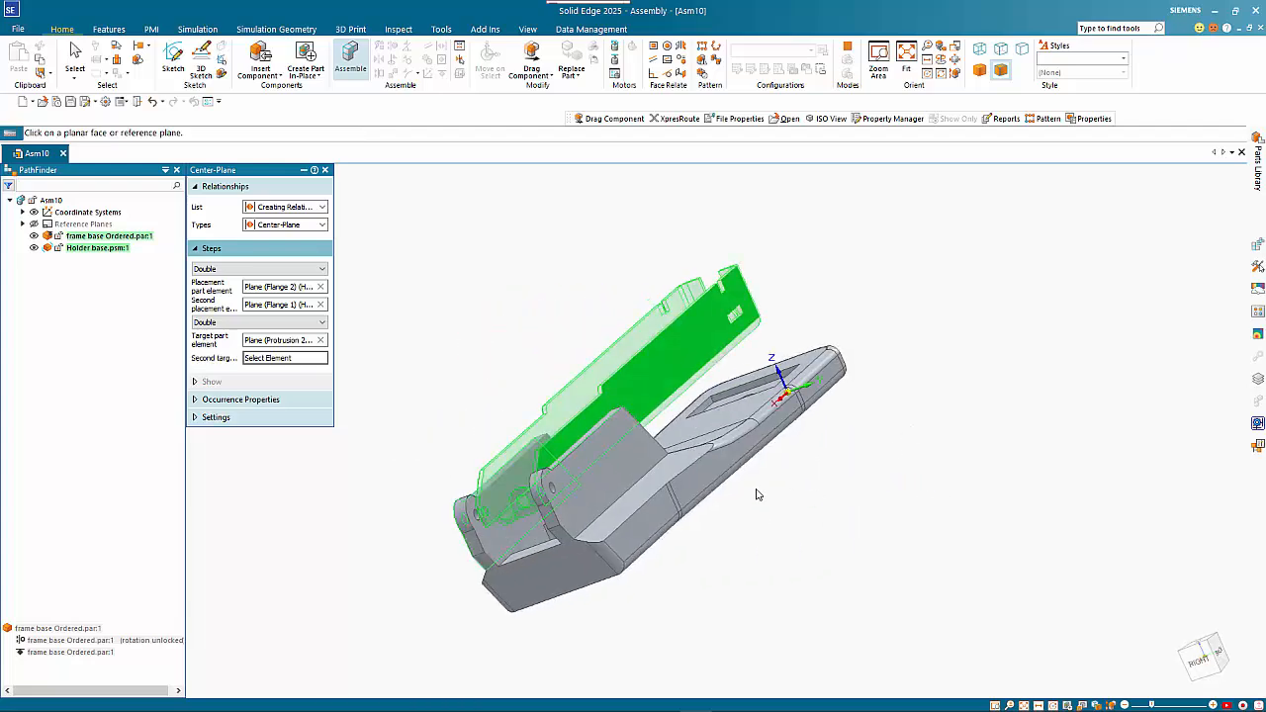
click(622, 473)
middle_drag(828, 539, 924, 519)
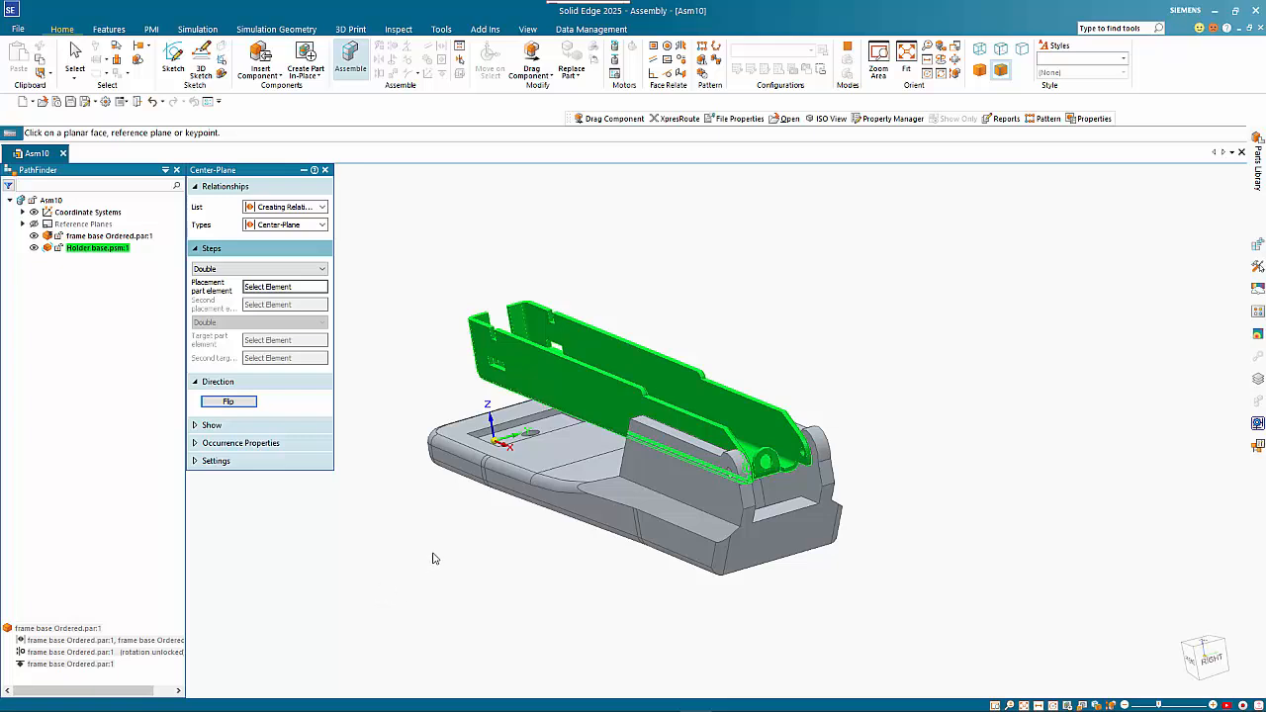
key(Escape)
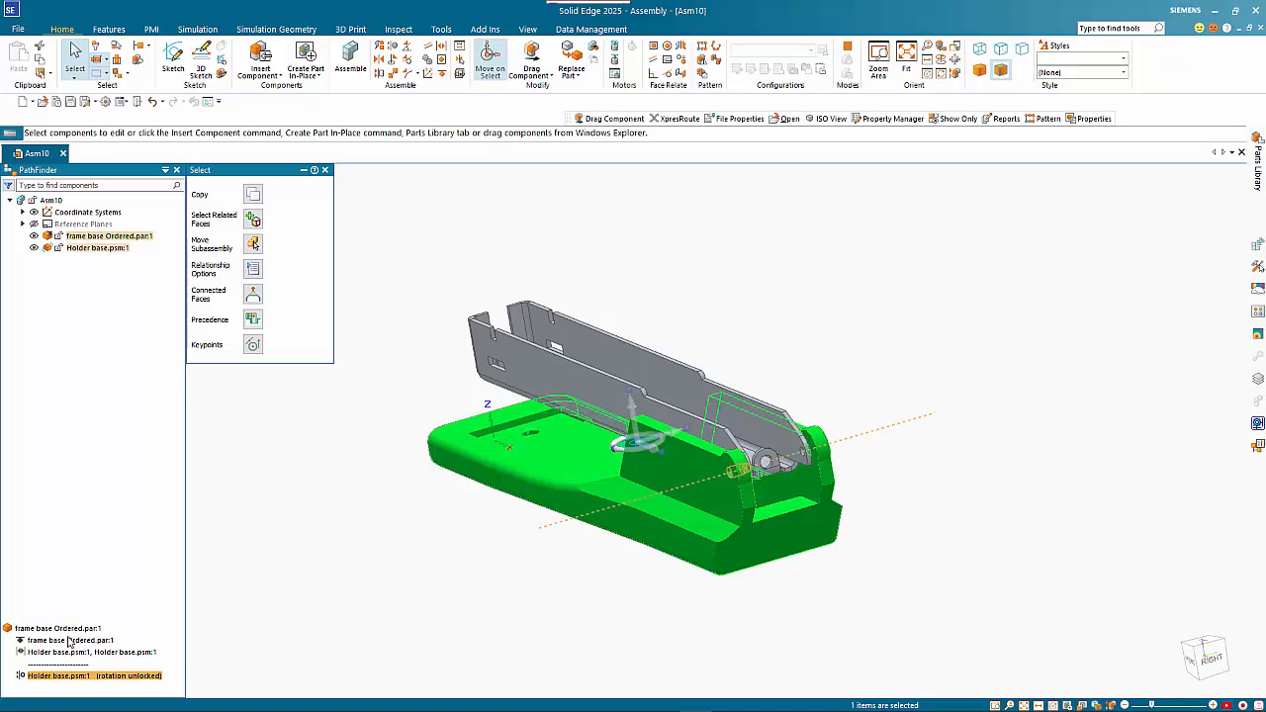
Review the assembly relationships applied to the holder base
click(374, 559)
click(512, 353)
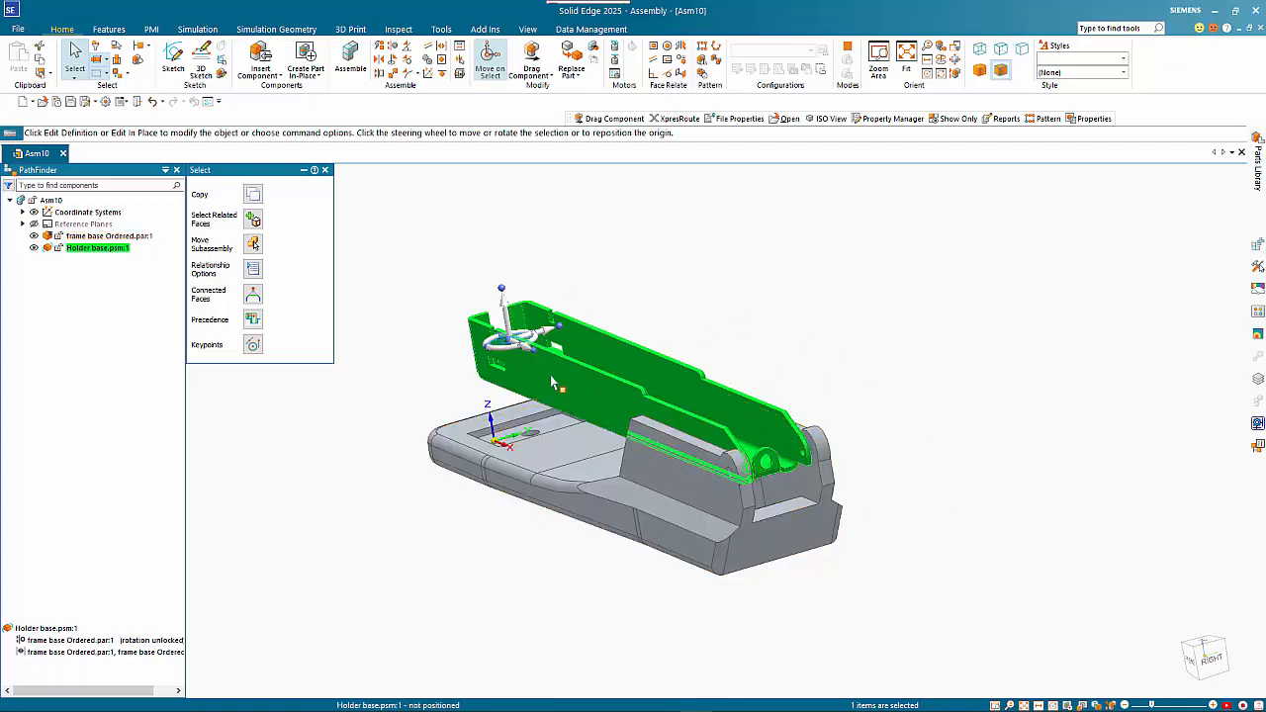
key(Escape)
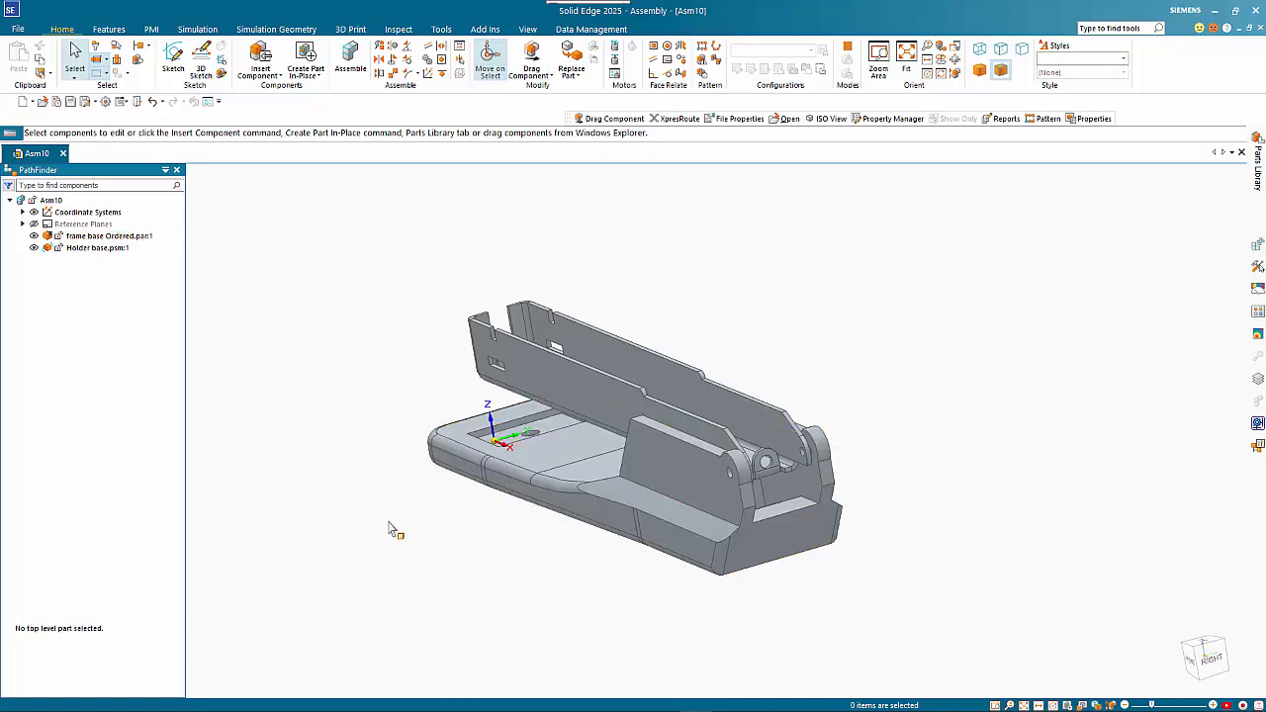
Add holder top.par to the assembly and align its end hole with the frame base's lug hole using FlashFit
click(1259, 168)
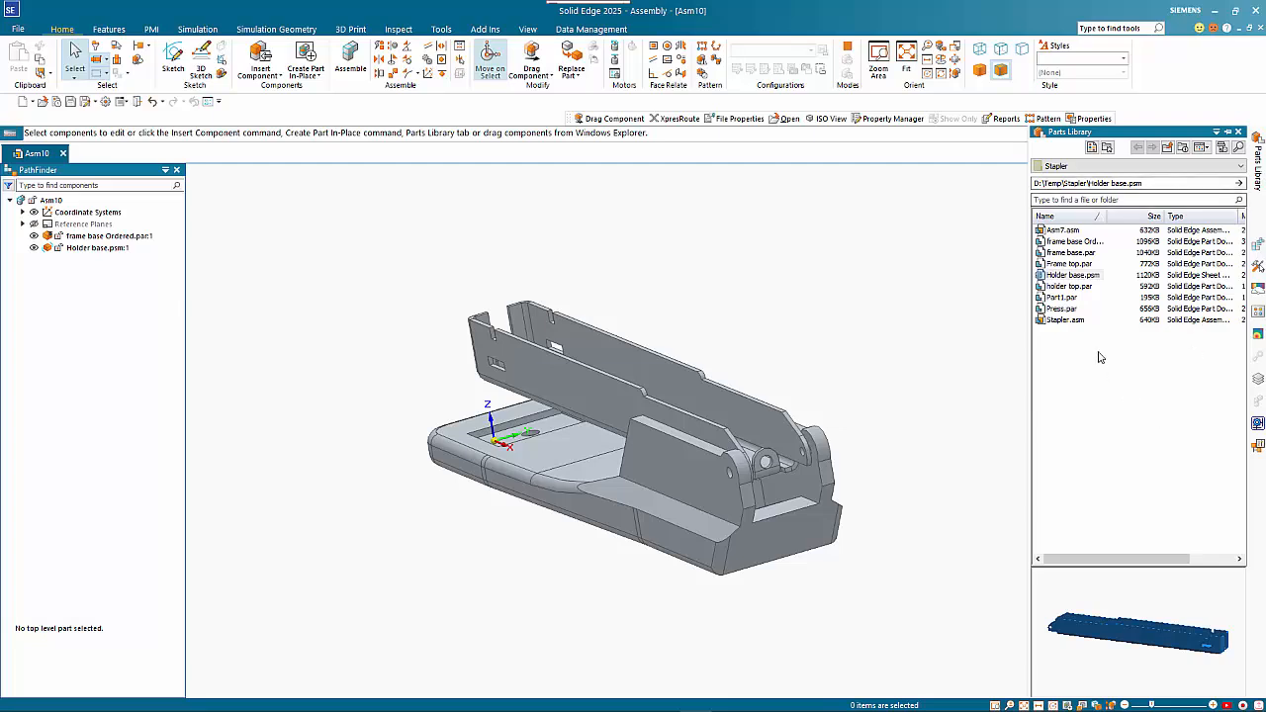
click(1057, 265)
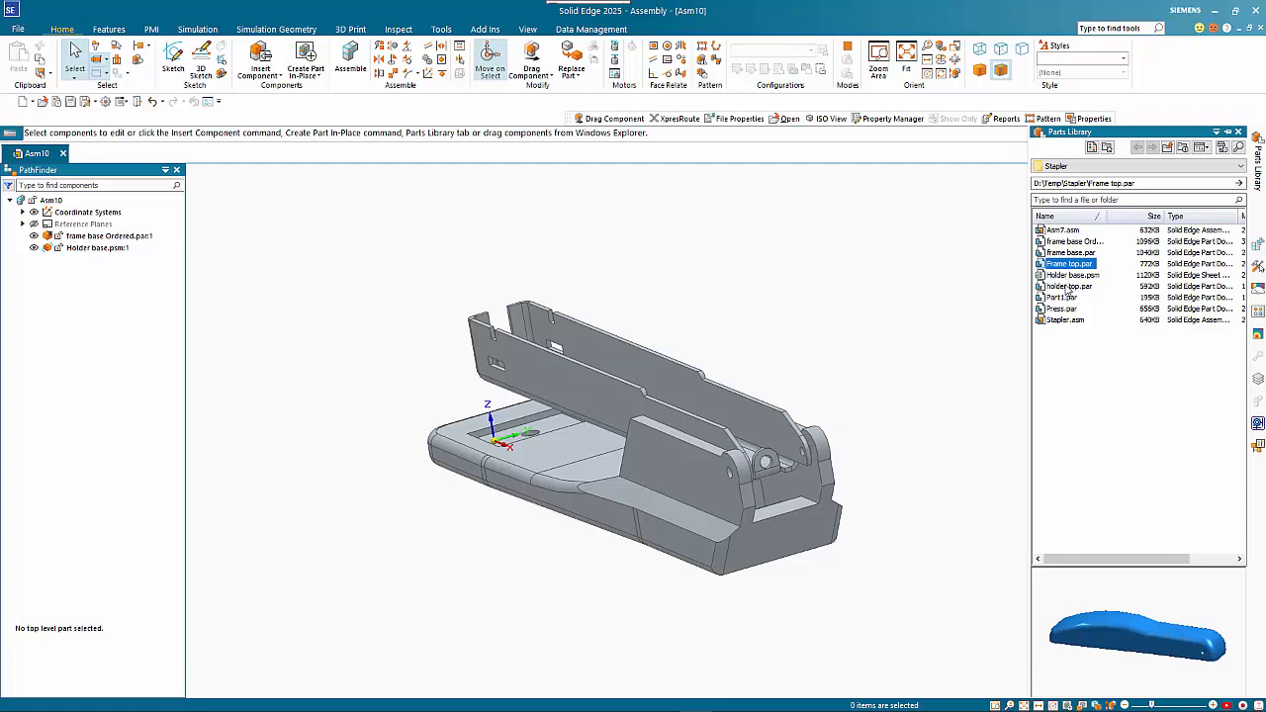
click(1068, 287)
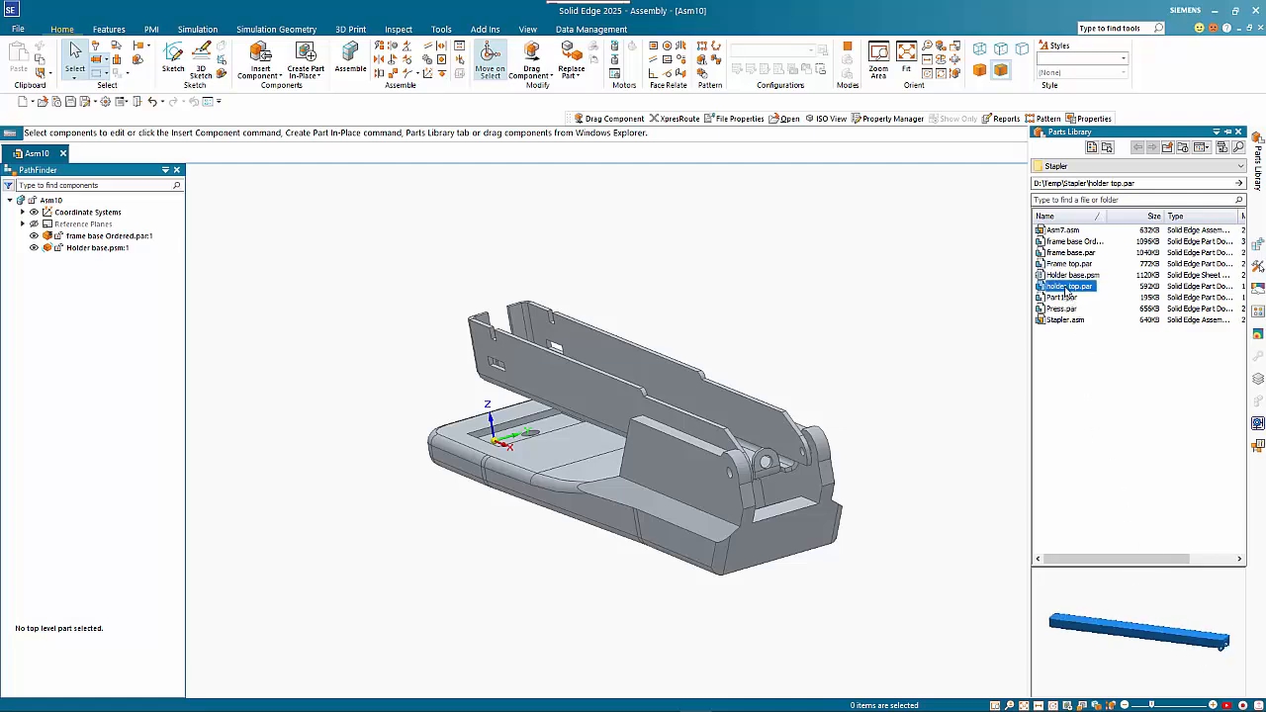
drag(1050, 286, 720, 275)
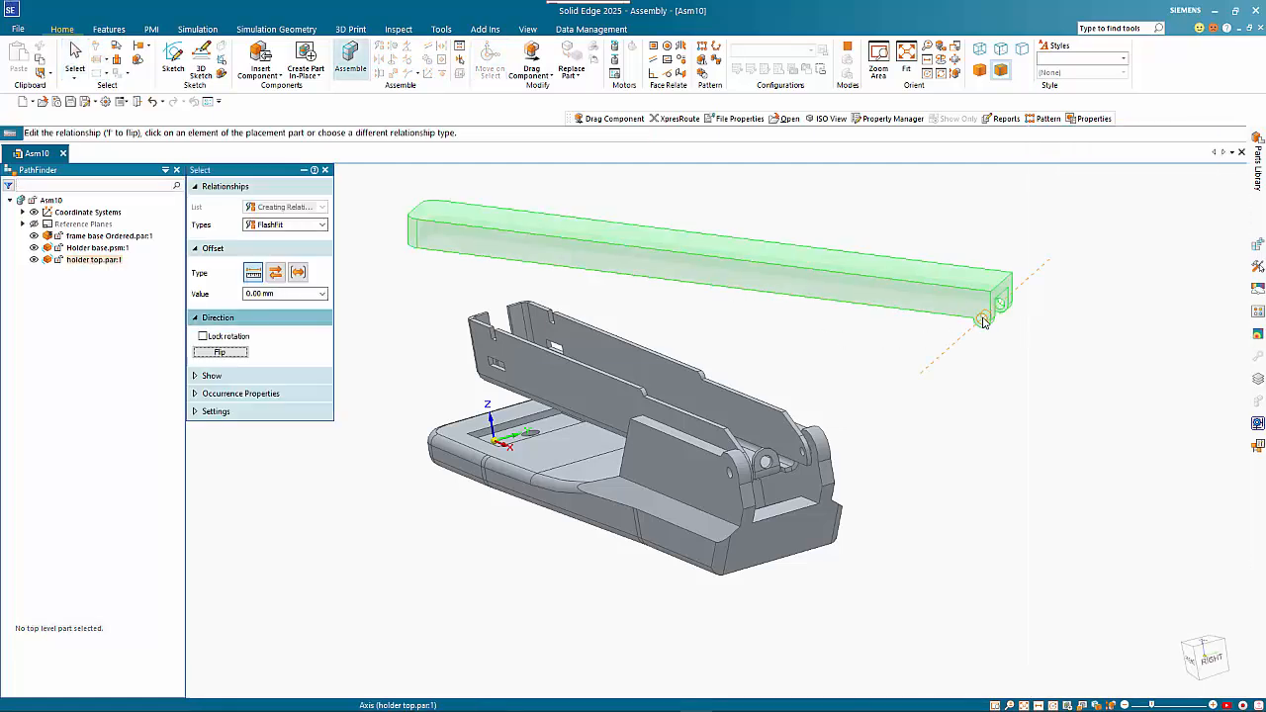
click(982, 320)
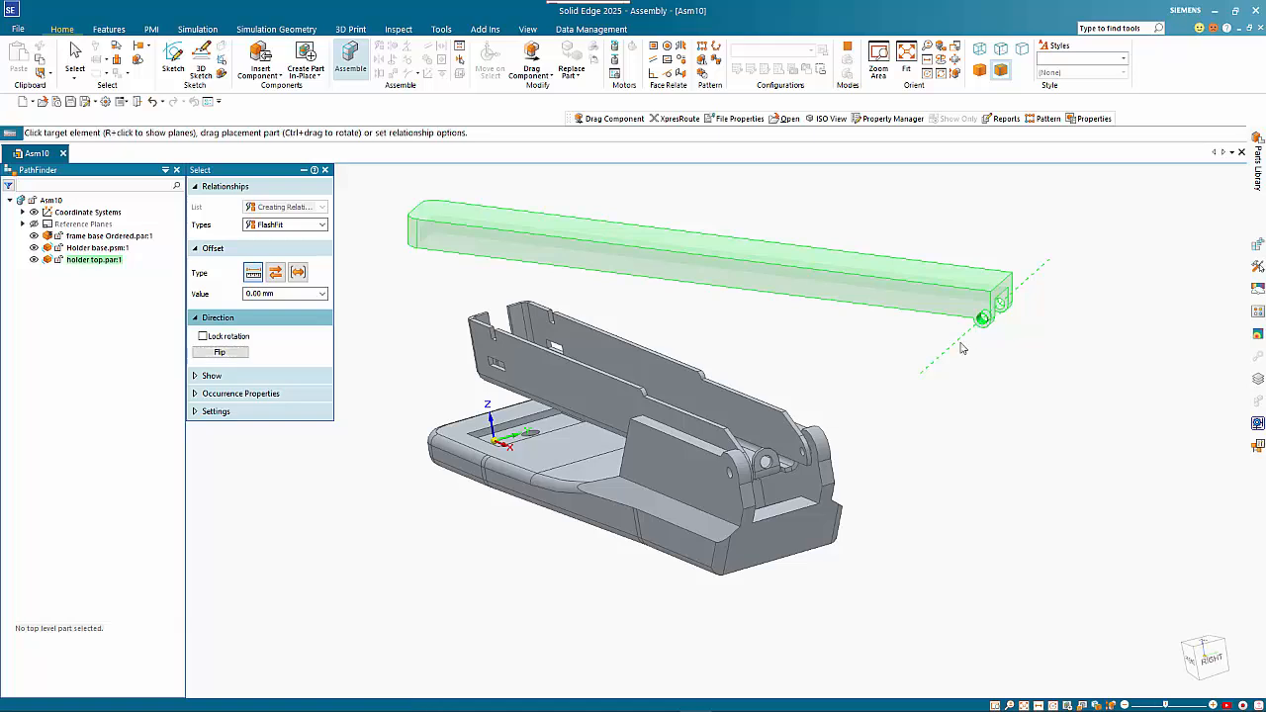
click(733, 478)
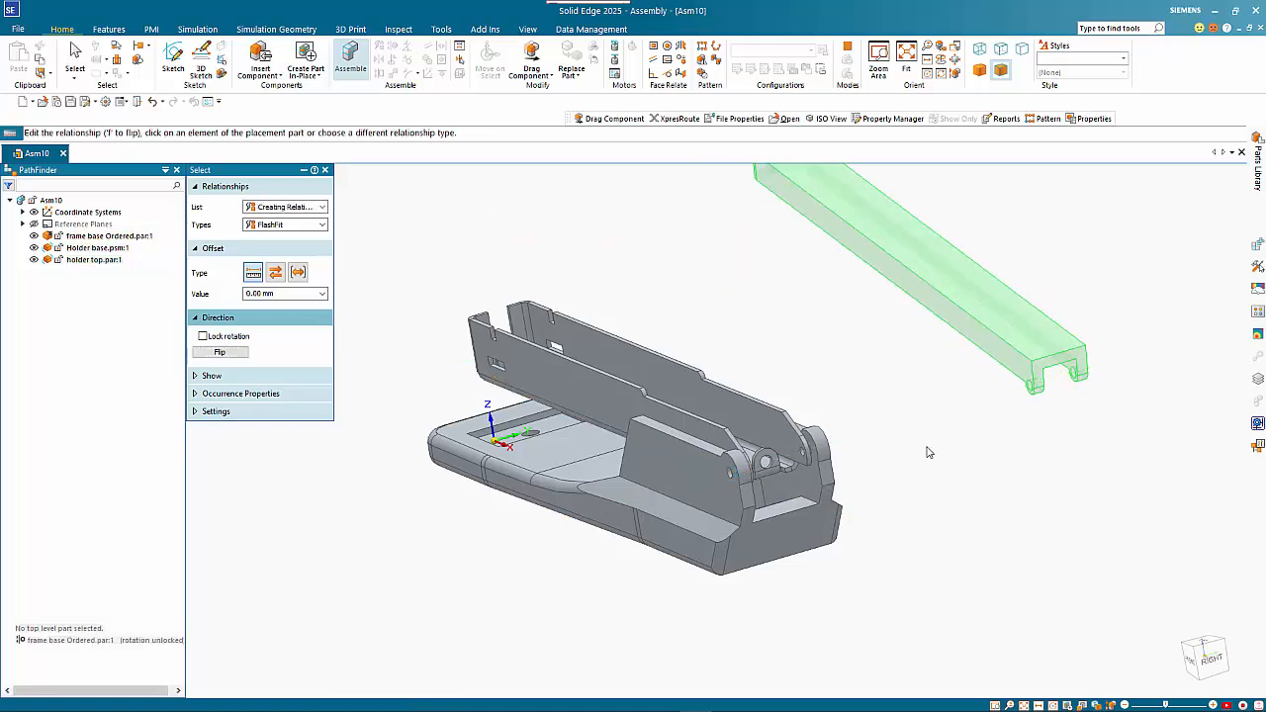
scroll(929, 466, down, 2)
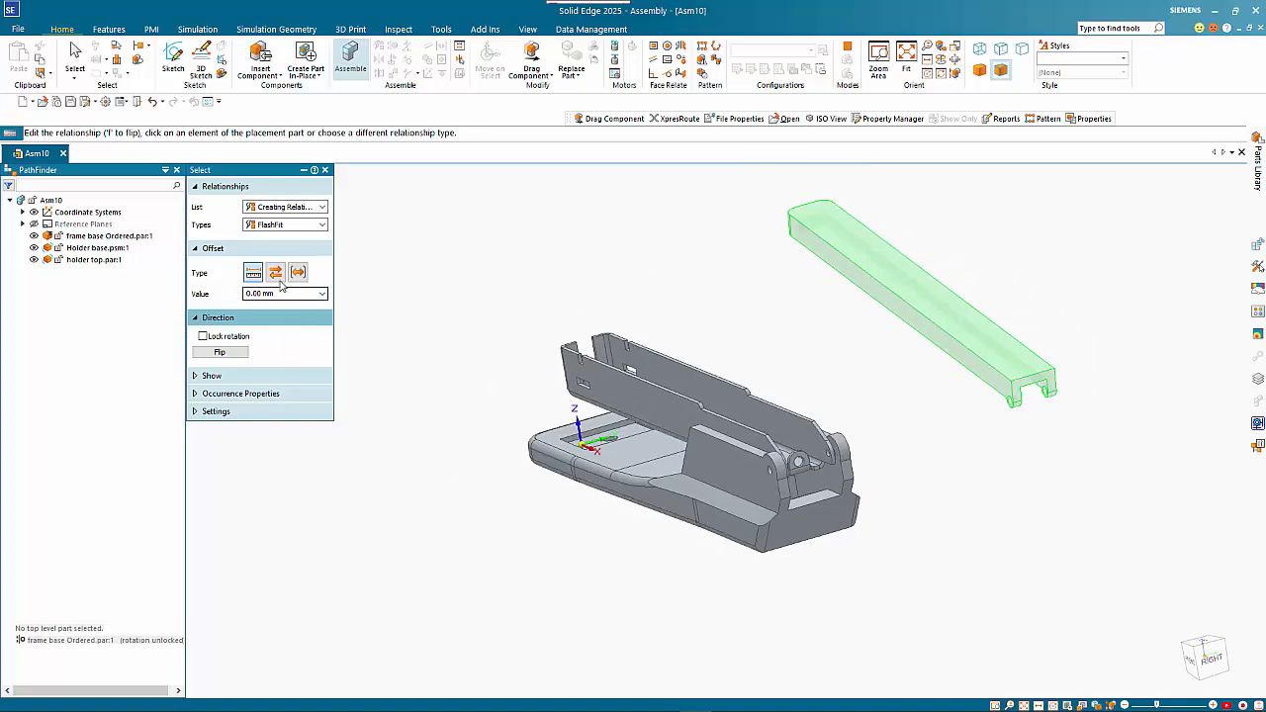
Align the holder top's Front (xz) reference plane with the assembly's Base coordinate system plane, showing its reference planes only for the selection
click(196, 380)
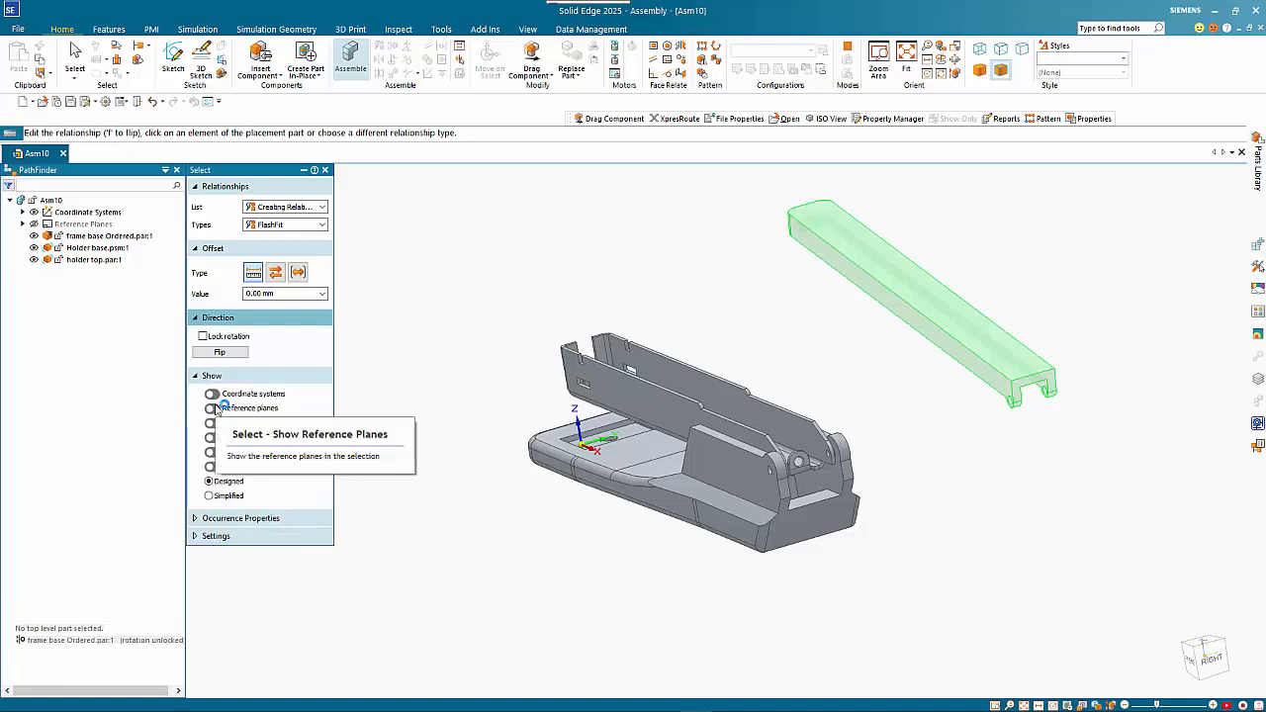
click(212, 409)
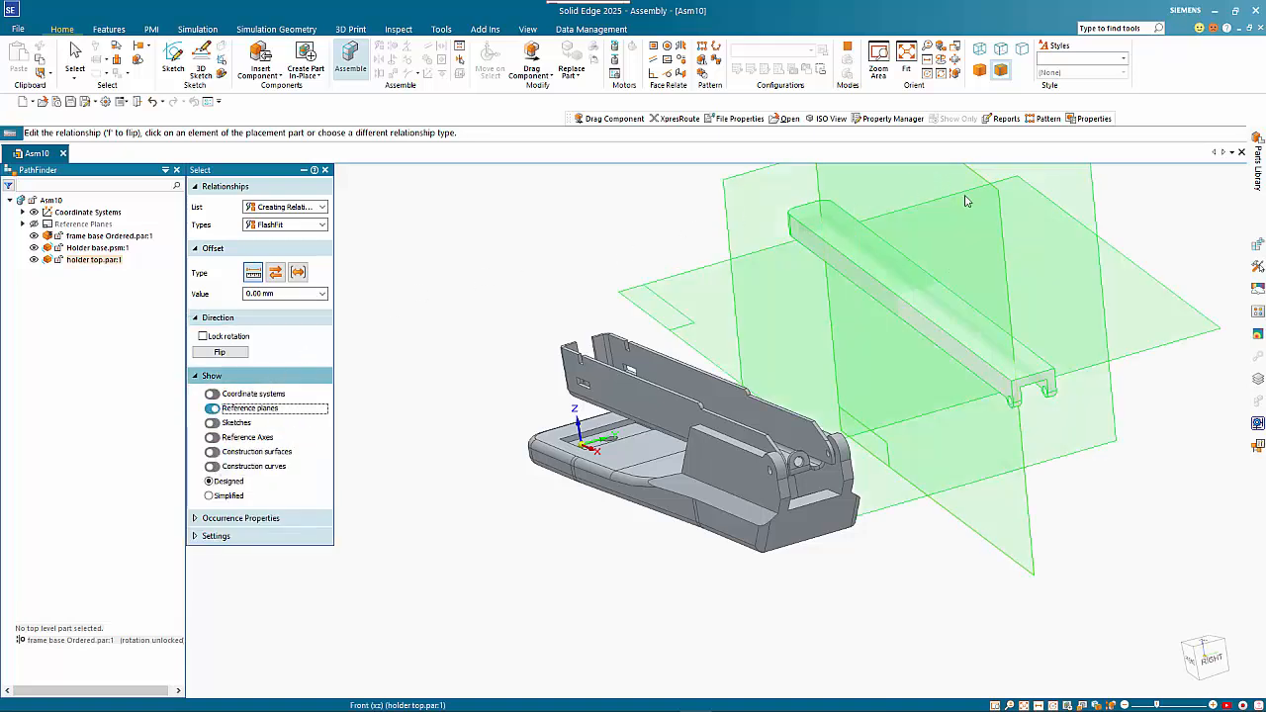
click(993, 207)
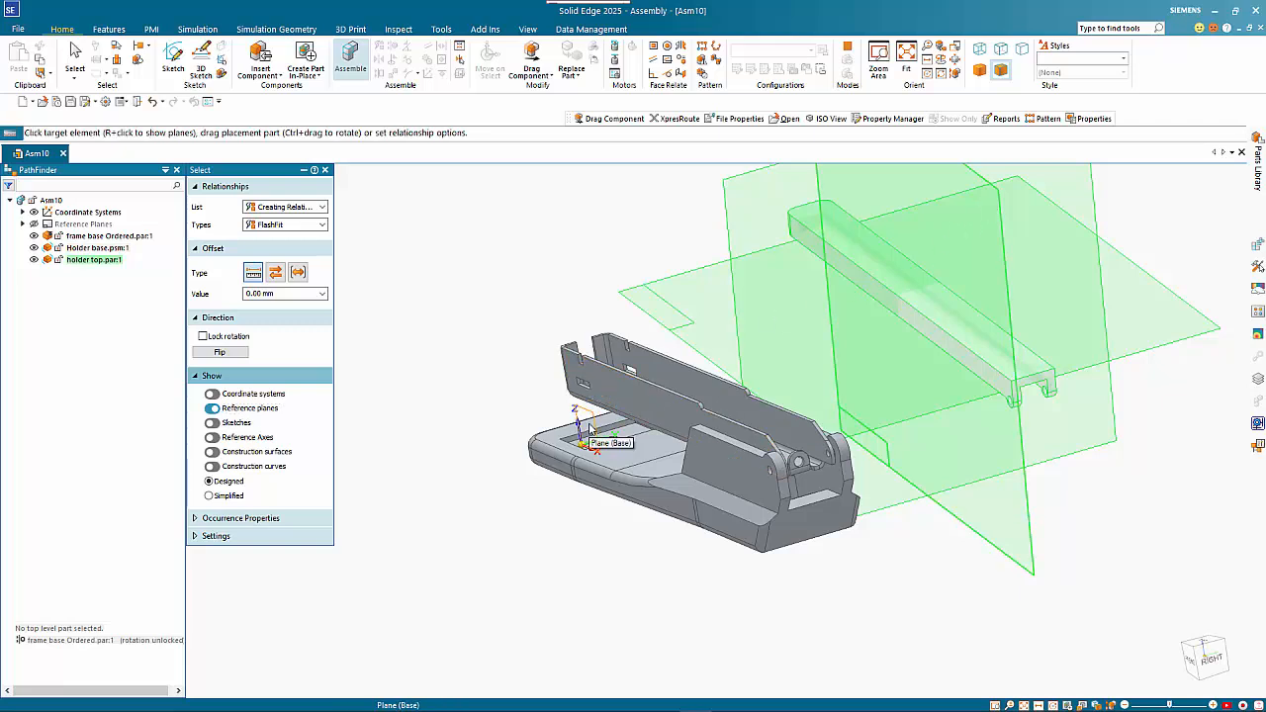
click(590, 427)
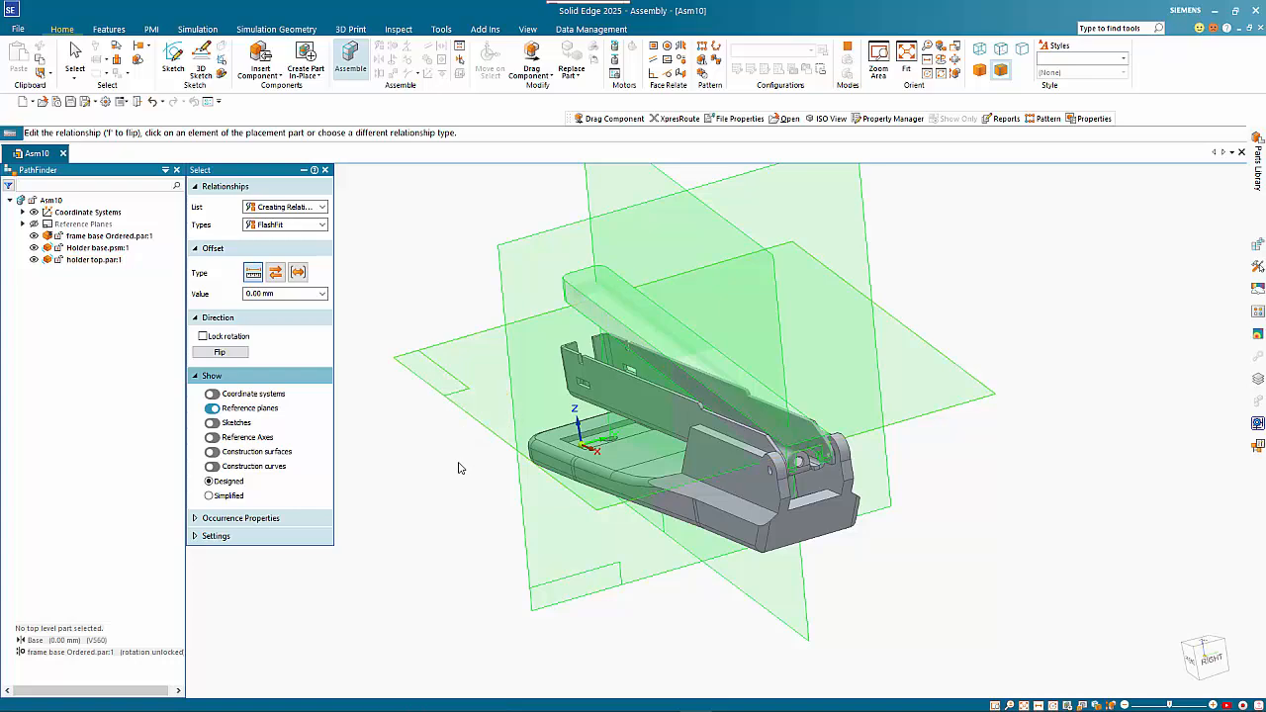
middle_drag(458, 465, 551, 450)
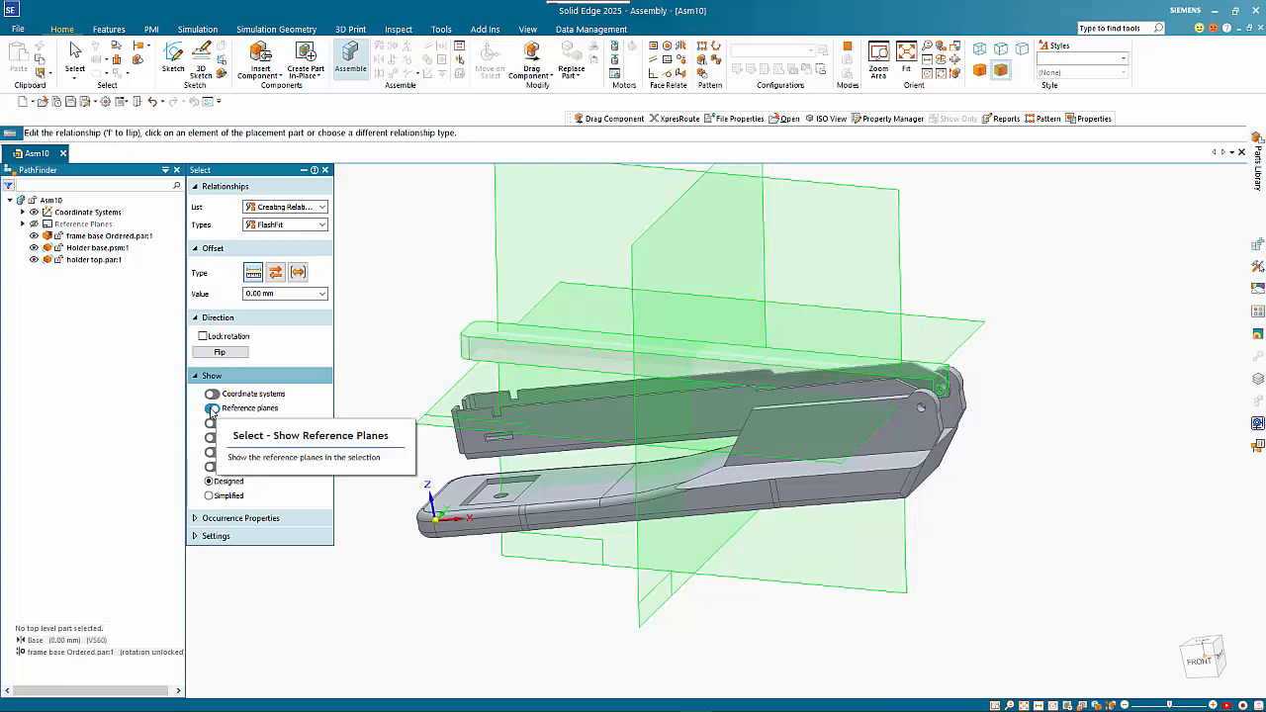
click(212, 409)
scroll(649, 286, down, 1)
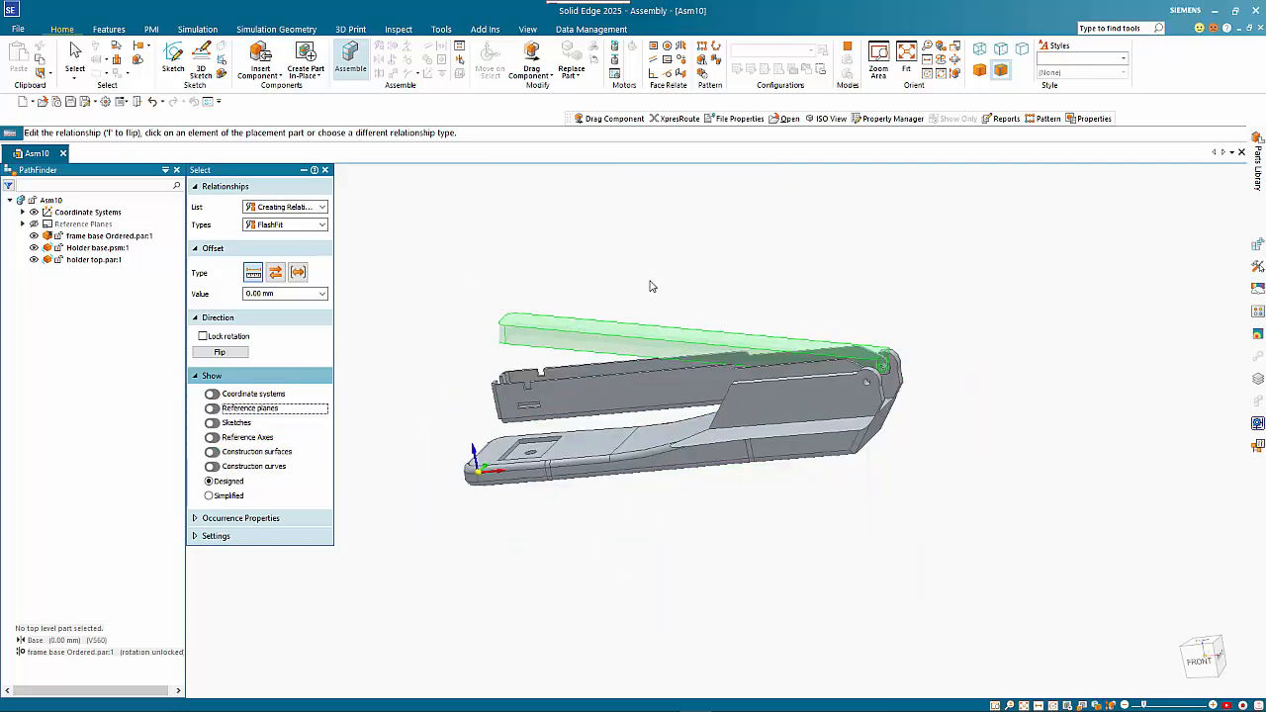
key(Escape)
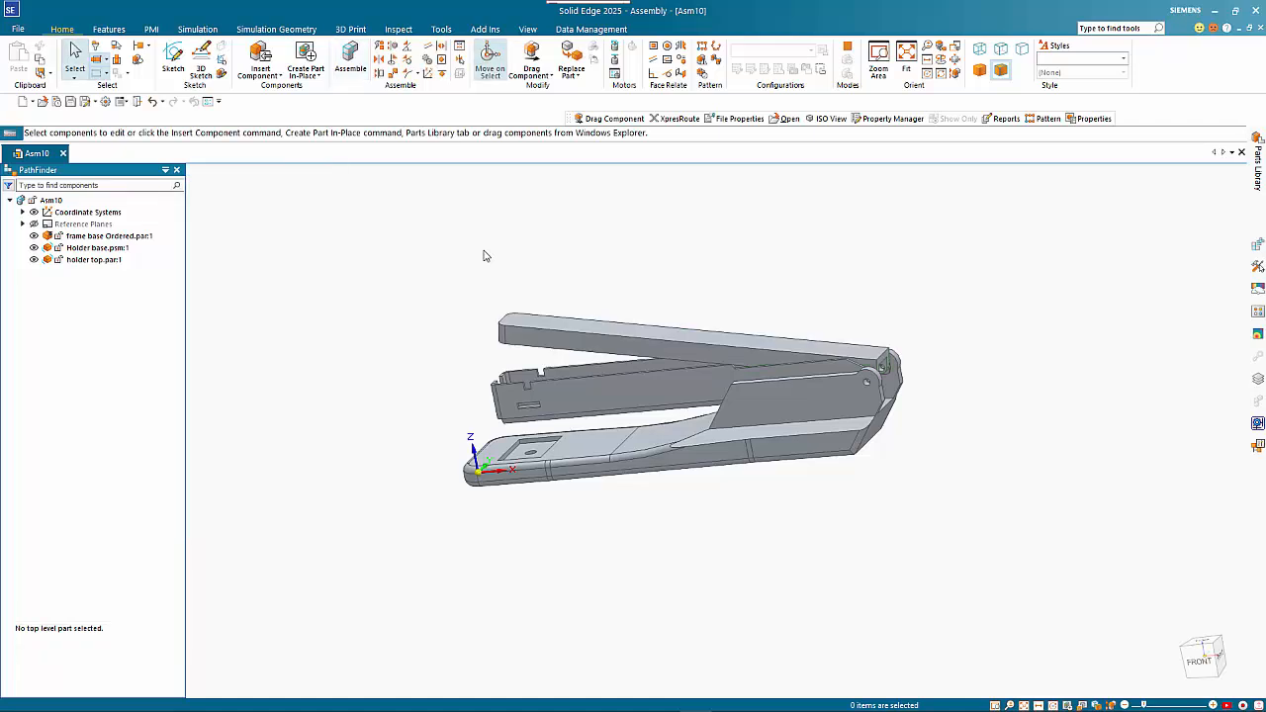
Select the holder top and reposition its steering wheel at the centre of the frame base's lug hole
click(542, 340)
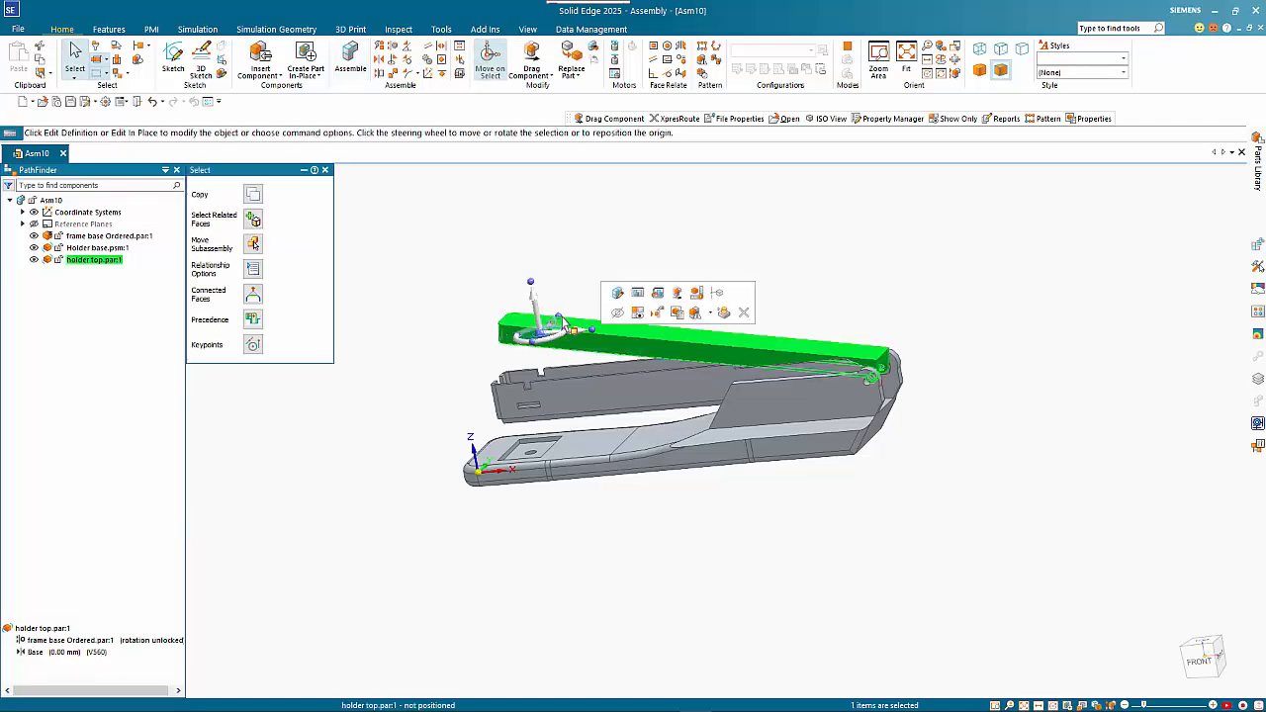
click(550, 338)
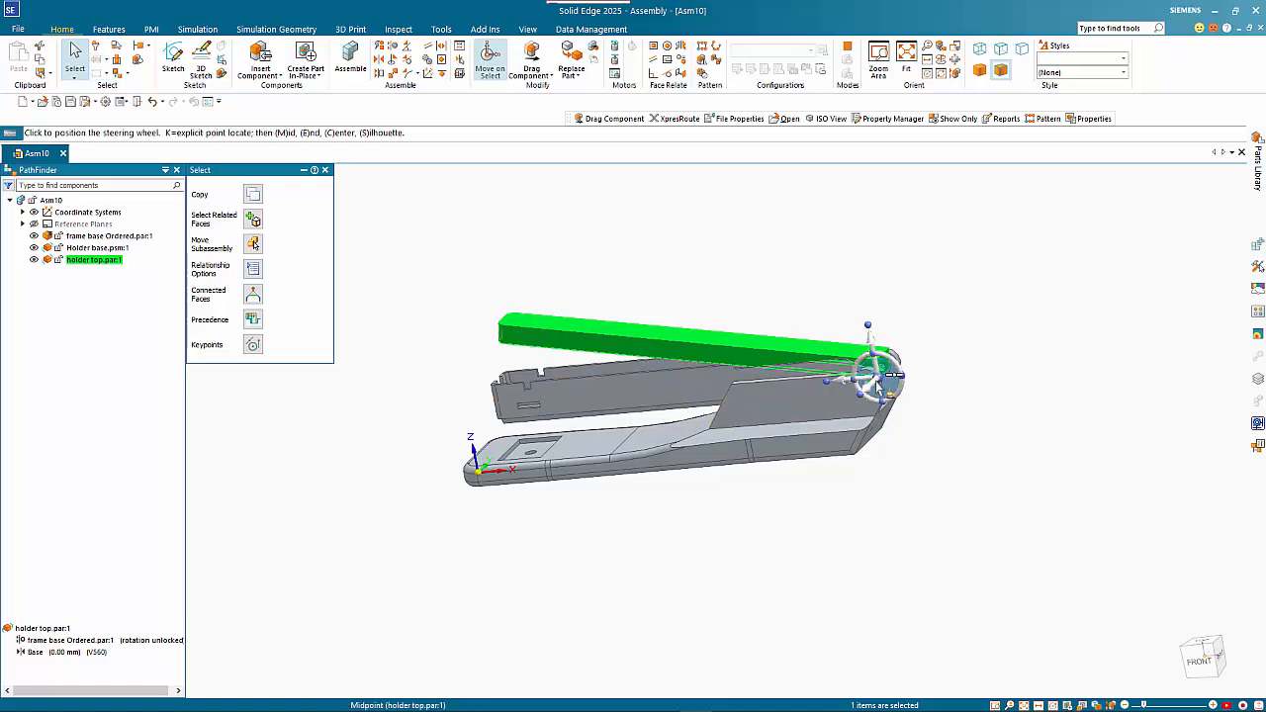
click(879, 382)
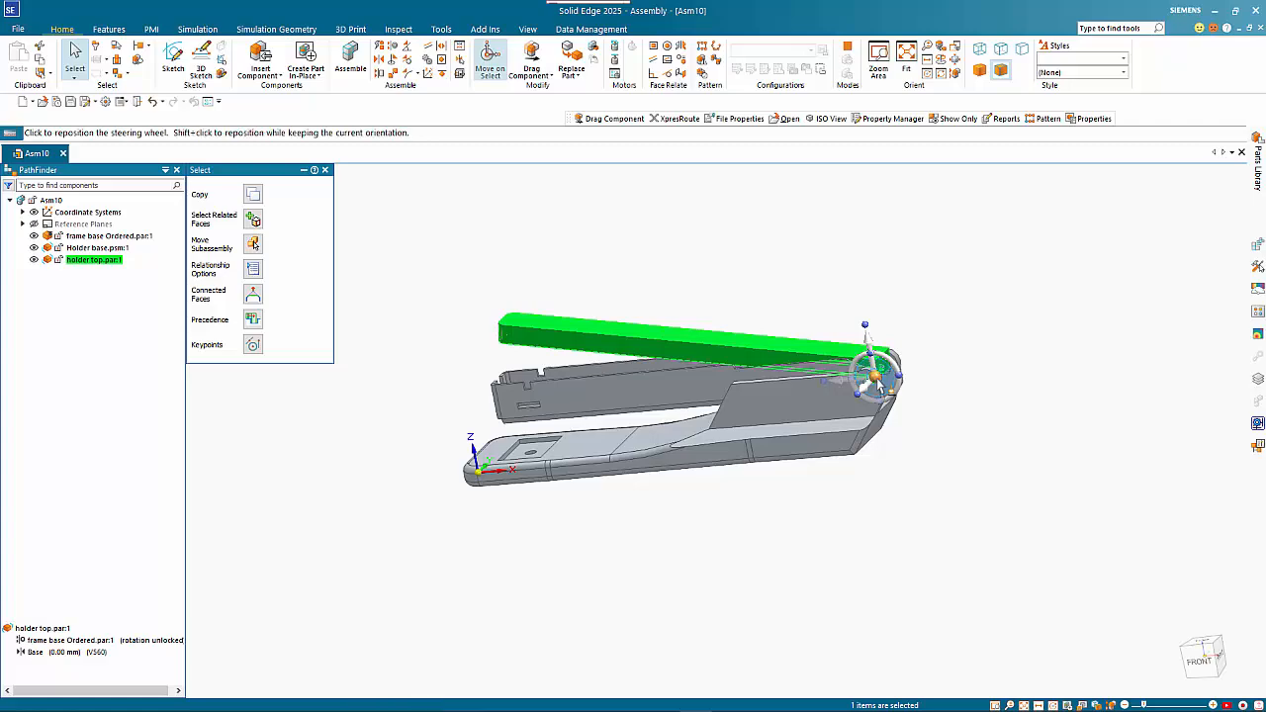
scroll(875, 376, up, 6)
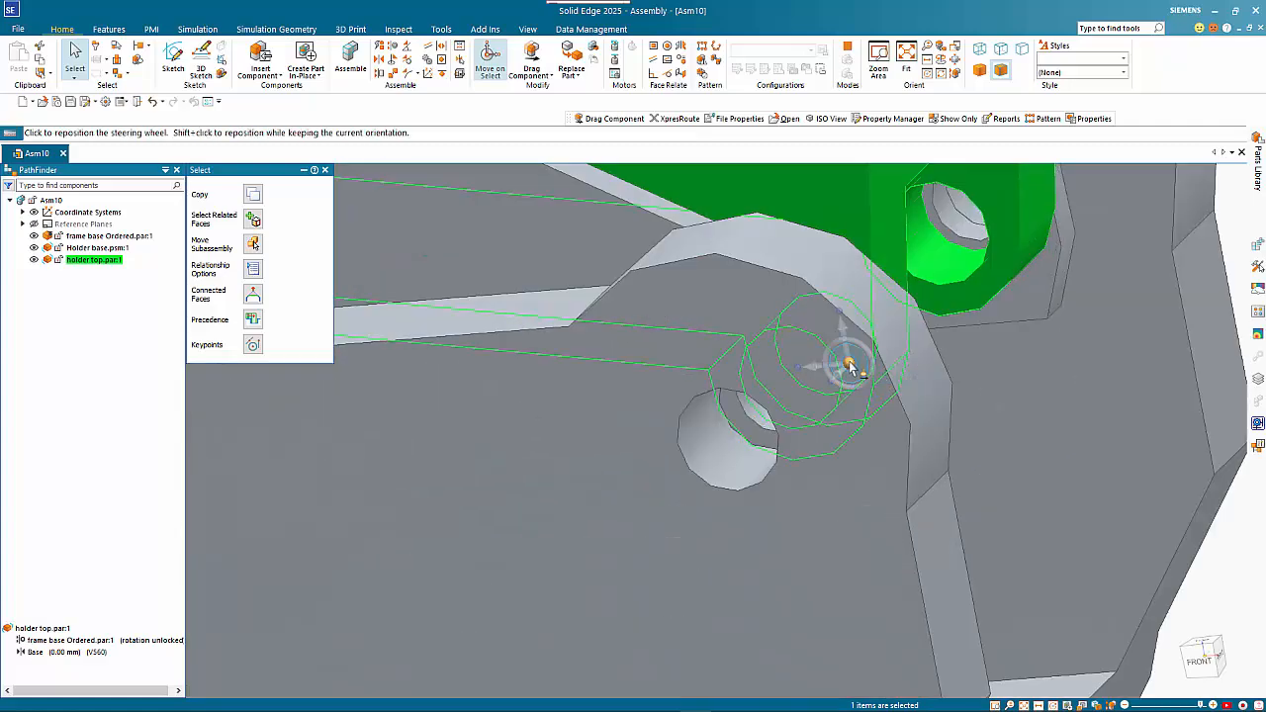
click(849, 365)
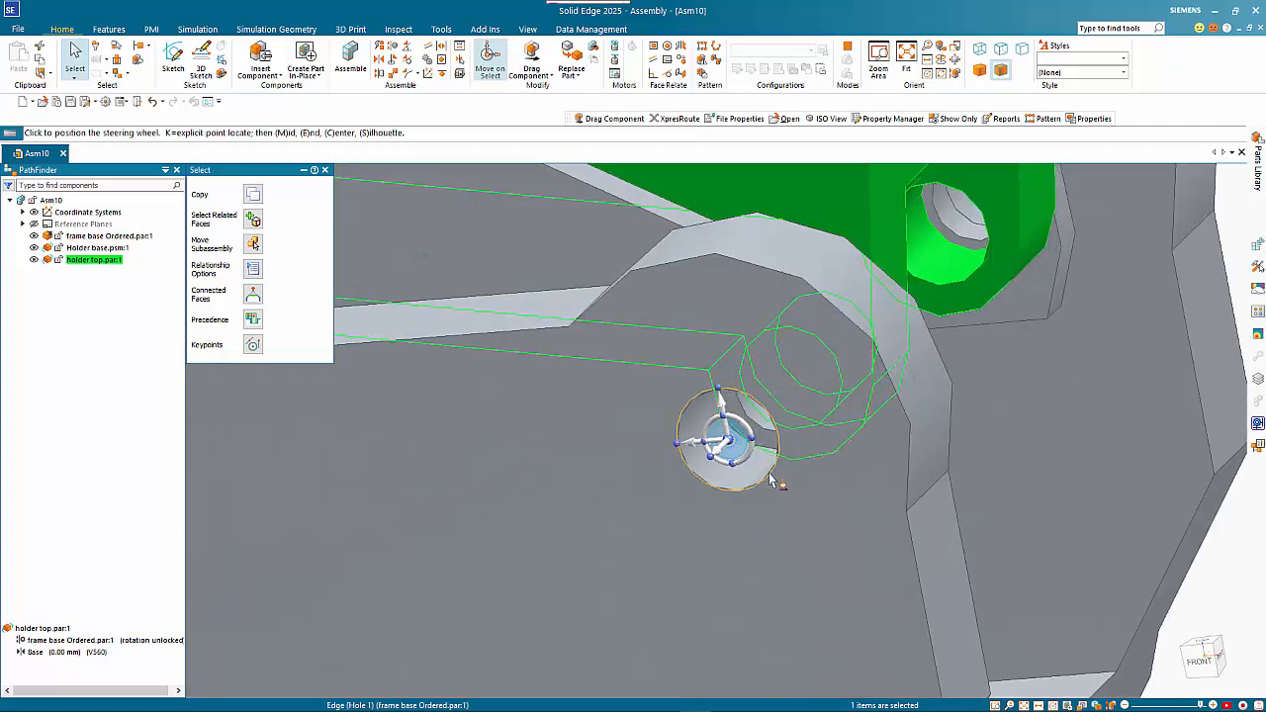
click(774, 482)
scroll(890, 445, down, 10)
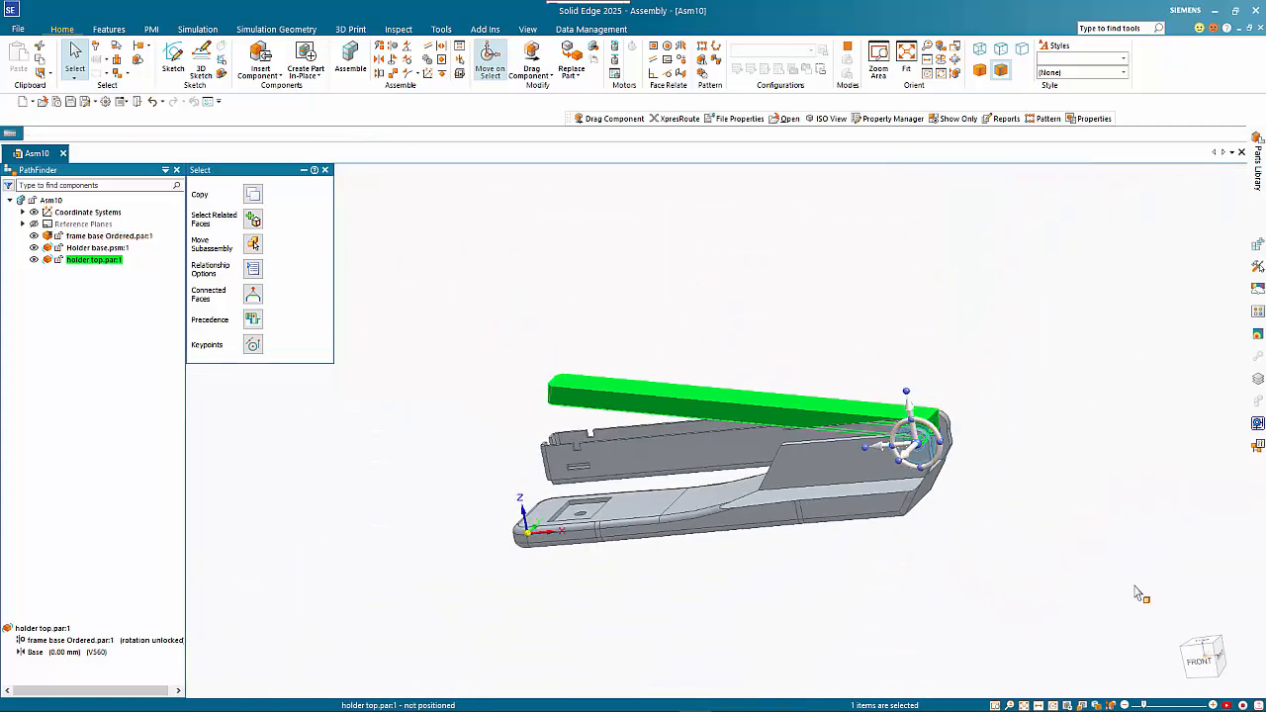
Rotate the holder top about the lug hole by about 10.5° down into the holder base, working in the front view
click(1187, 682)
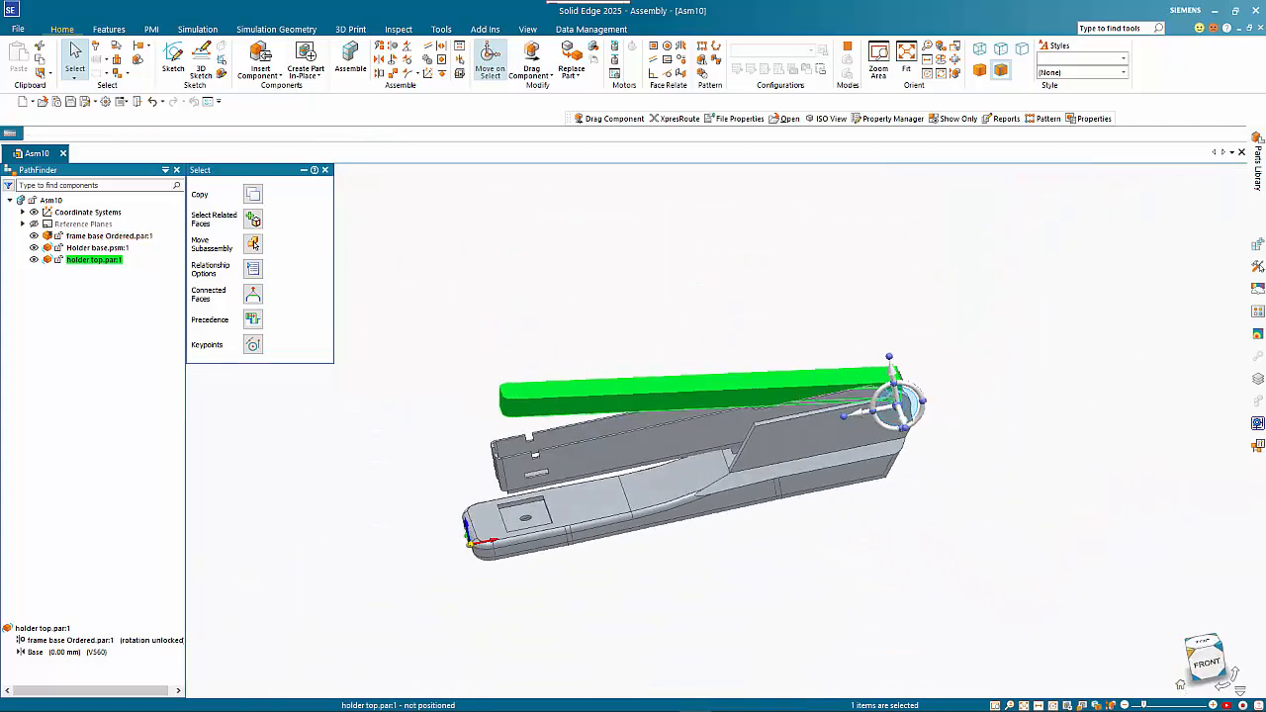
click(1214, 664)
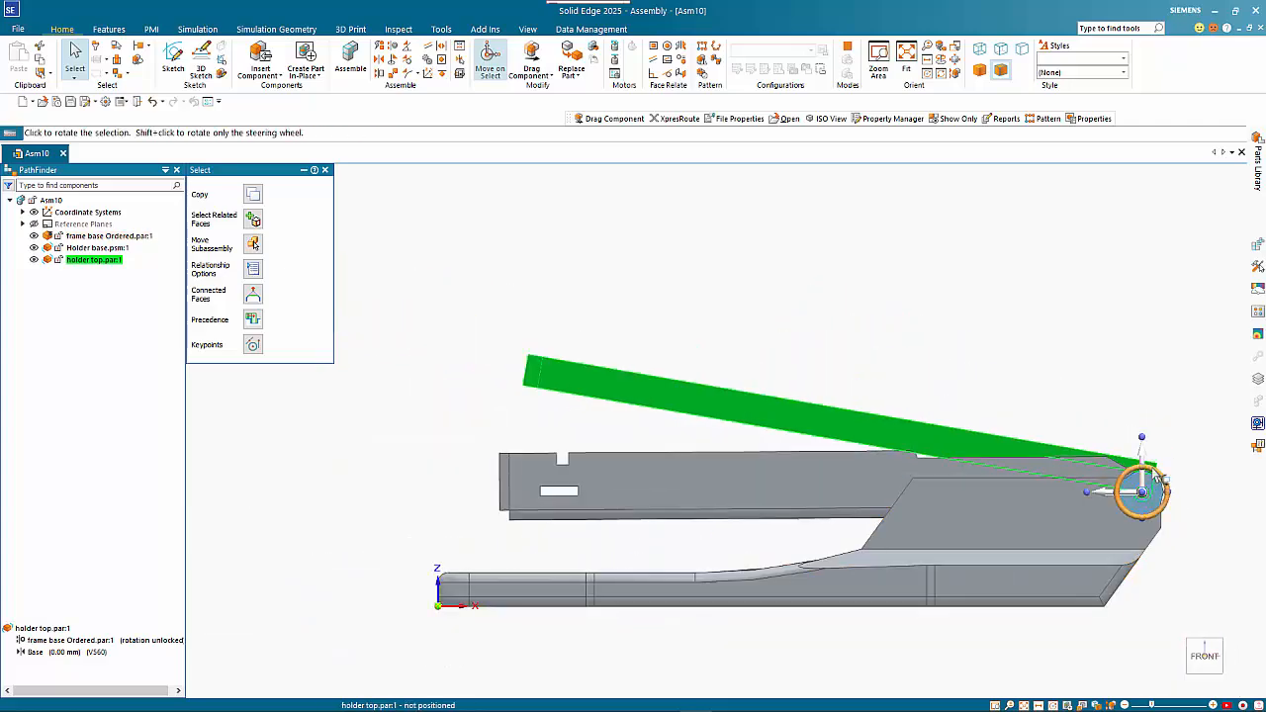
click(1167, 484)
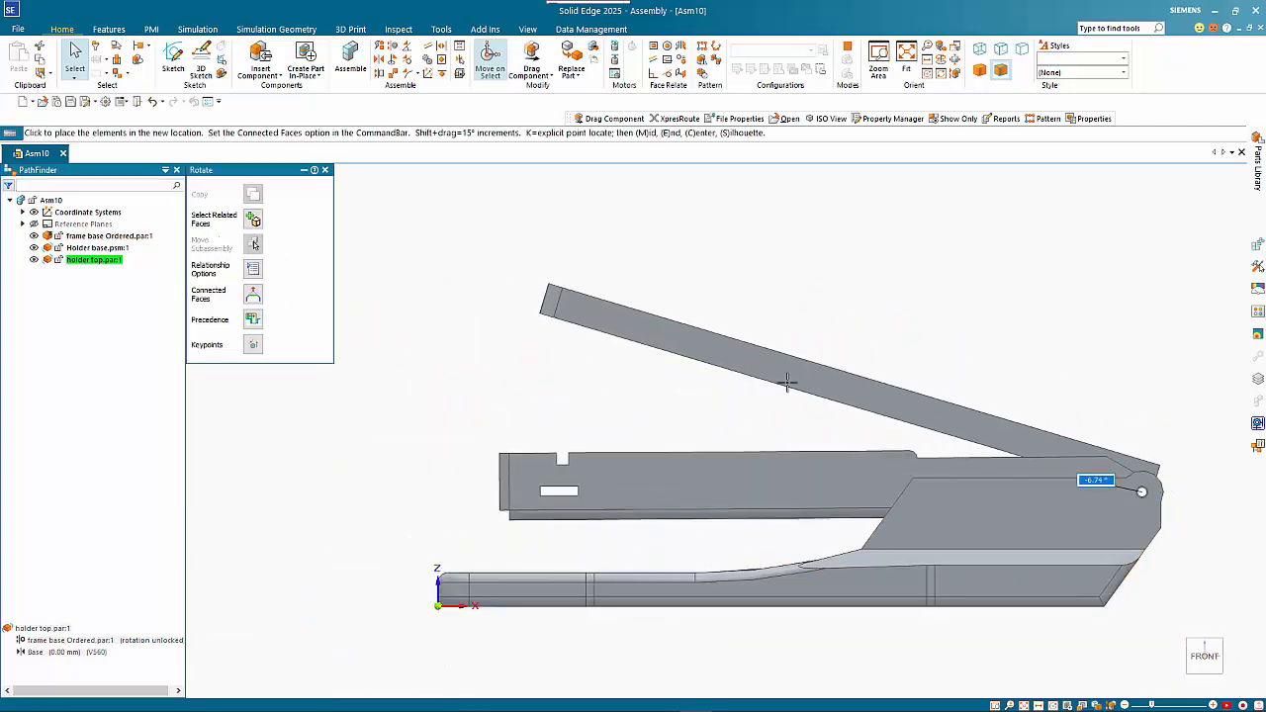
click(713, 483)
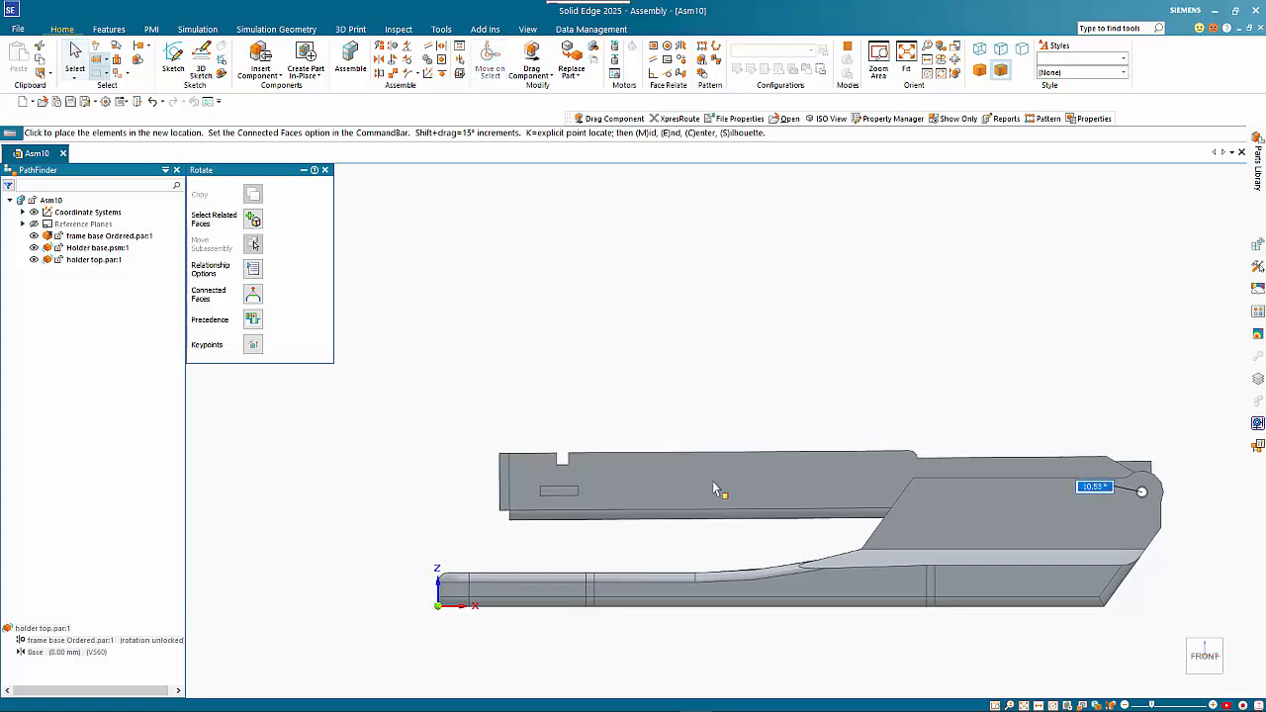
click(763, 343)
middle_drag(786, 365, 710, 462)
scroll(752, 642, down, 2)
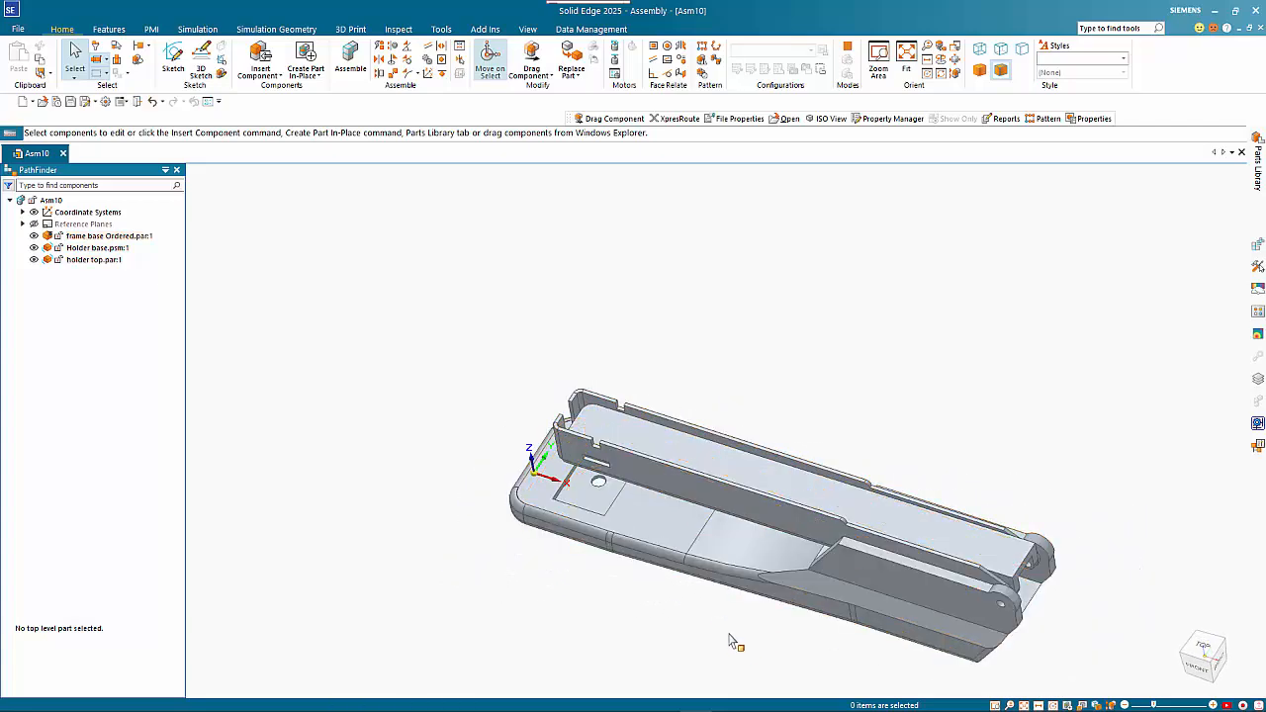
scroll(761, 682, down, 1)
scroll(764, 682, up, 2)
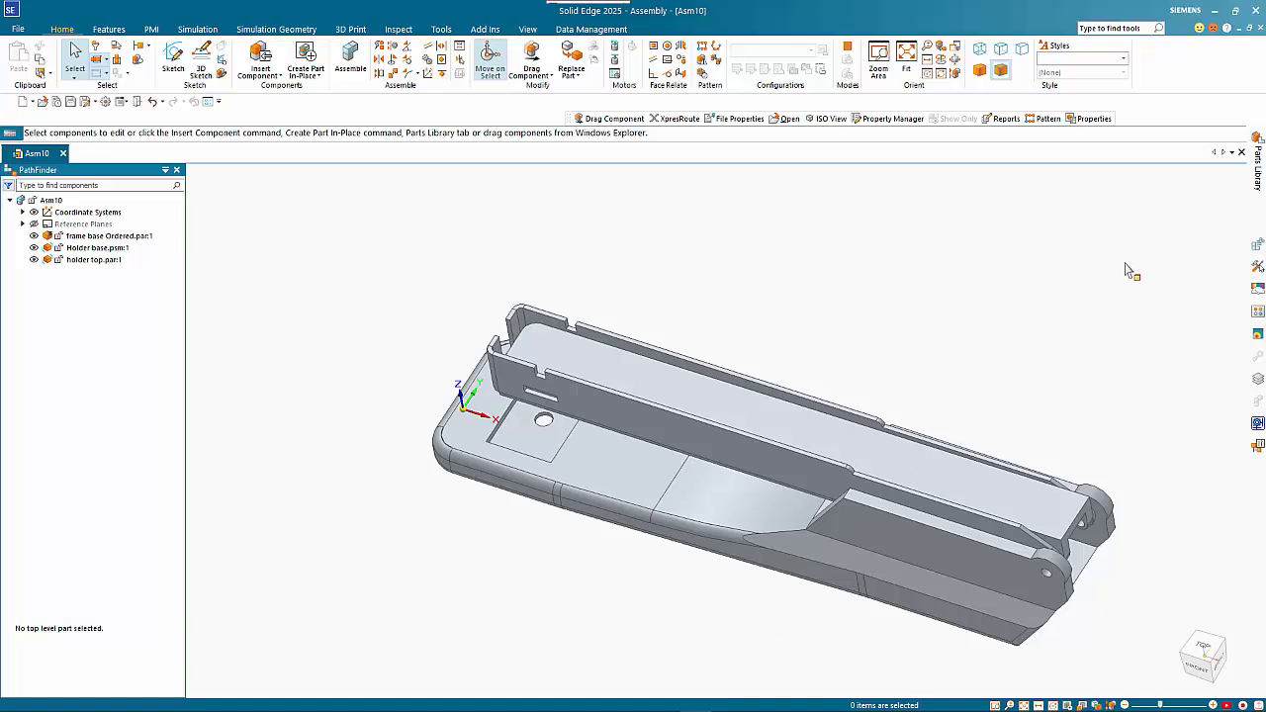
Add Frame top.par to the assembly and align its end hole with the frame base's lug hole using FlashFit
click(1259, 178)
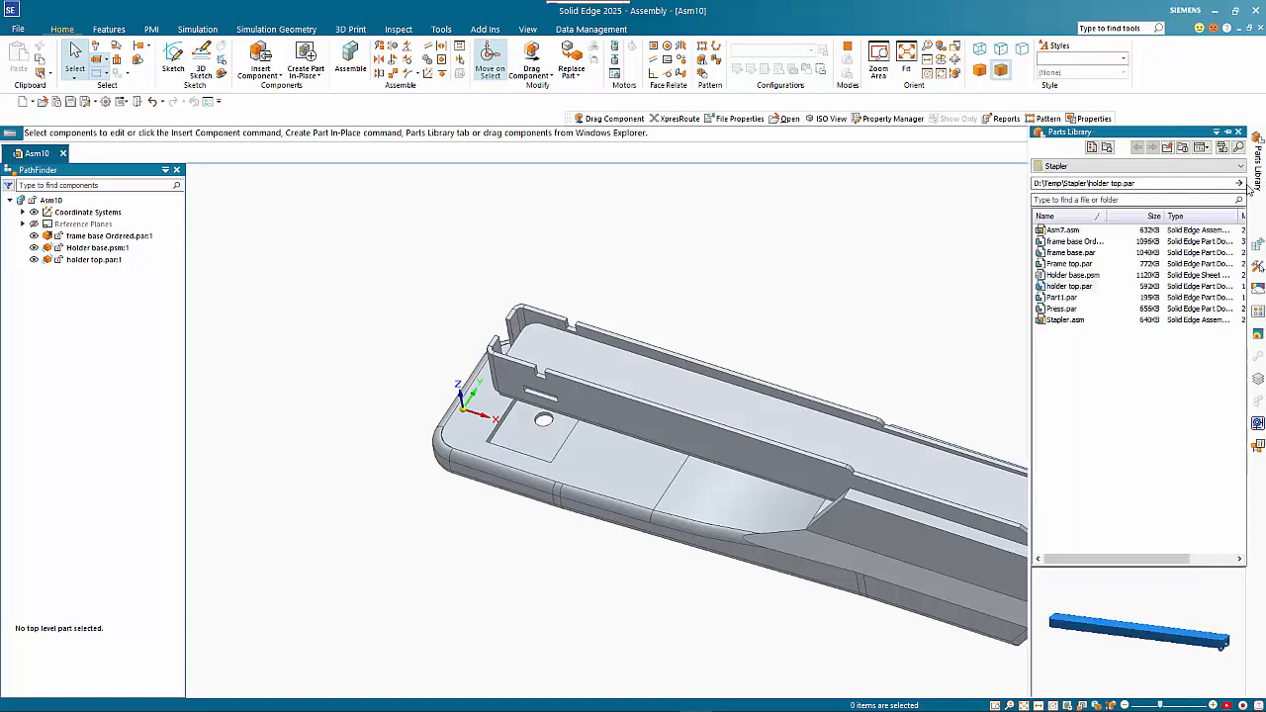
click(1060, 264)
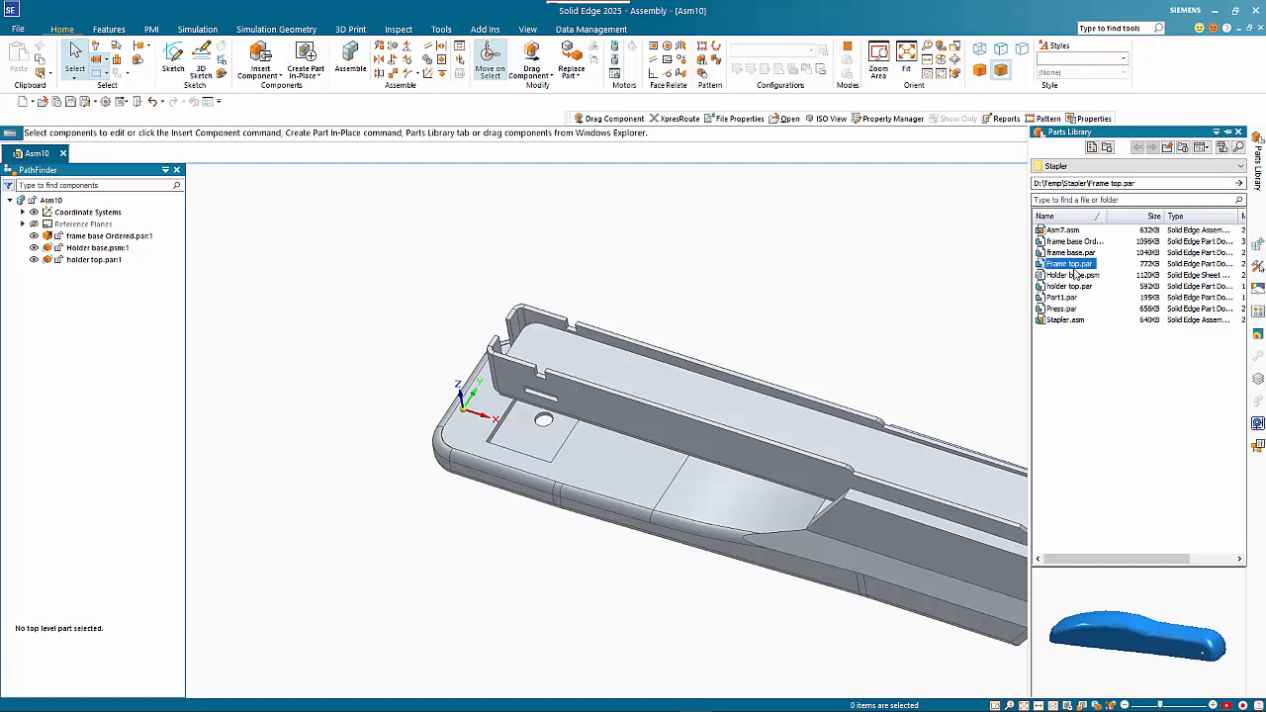
drag(1015, 268, 837, 277)
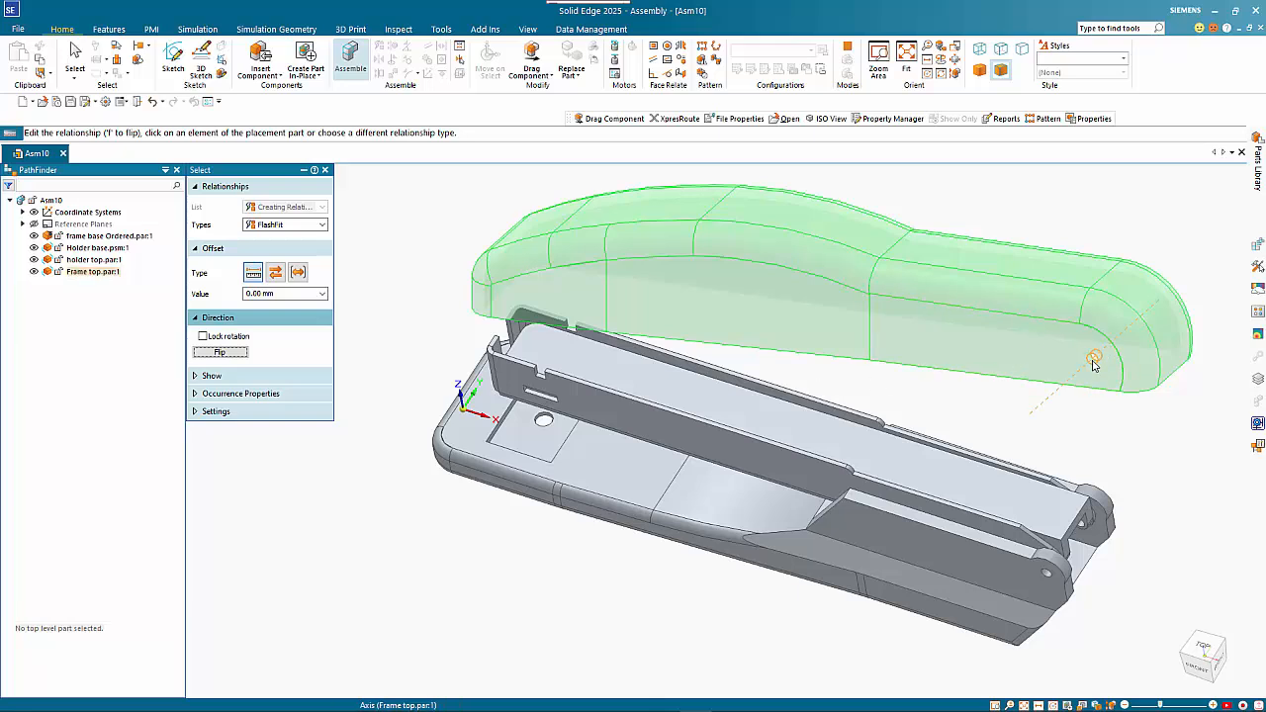
click(1094, 362)
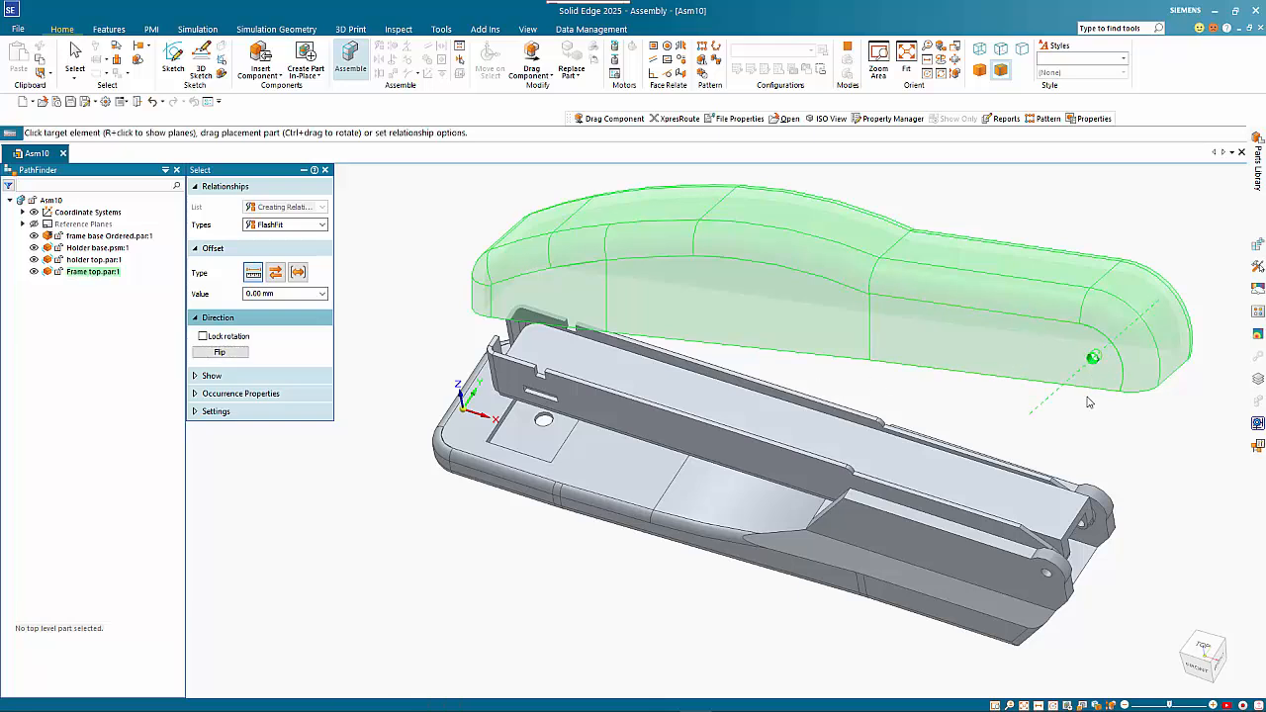
click(1046, 575)
Centre the frame top on the frame base's lugs with a double Center-Plane relationship between its two inner side walls and the lug faces
middle_drag(1083, 503, 1068, 378)
click(1137, 285)
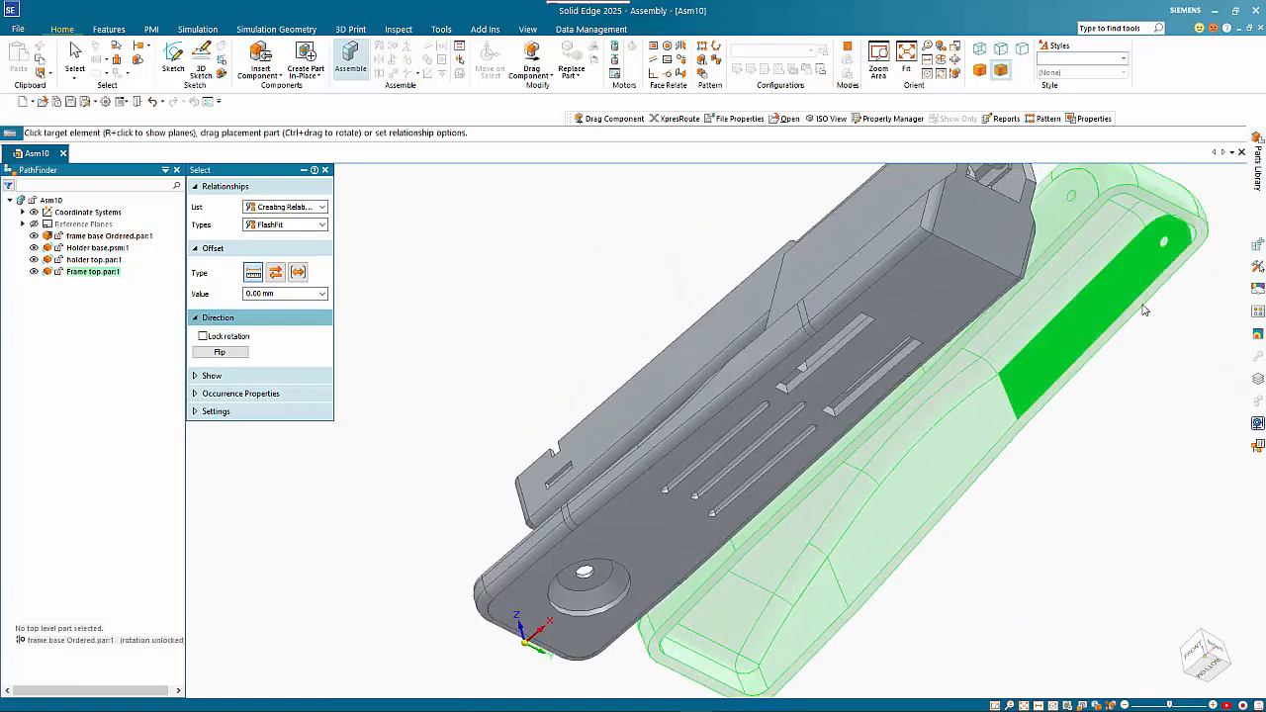
click(322, 224)
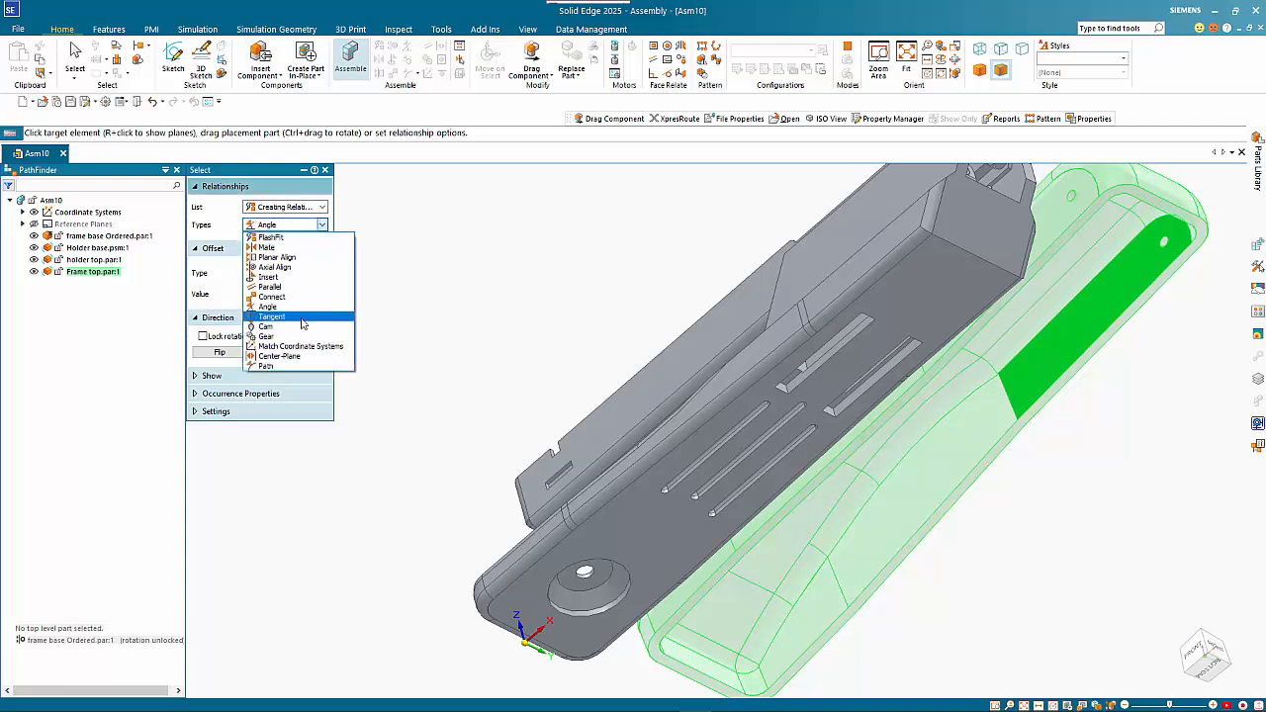
click(287, 351)
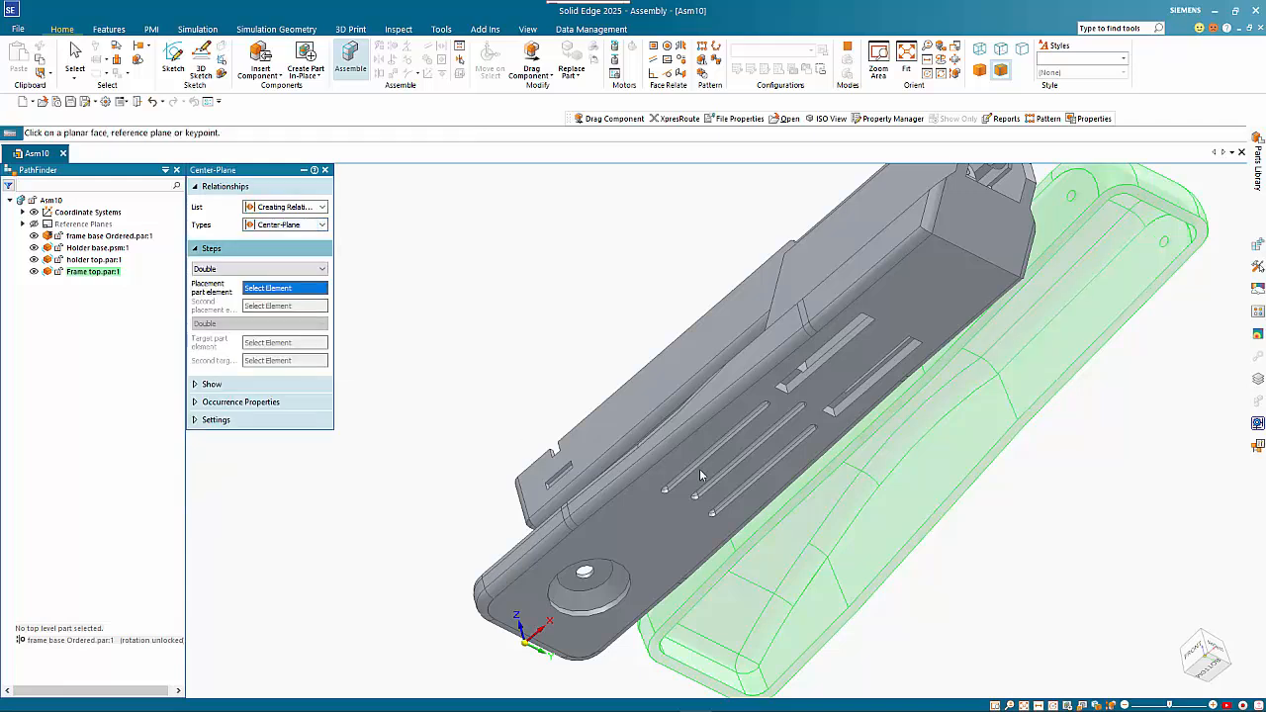
click(1074, 303)
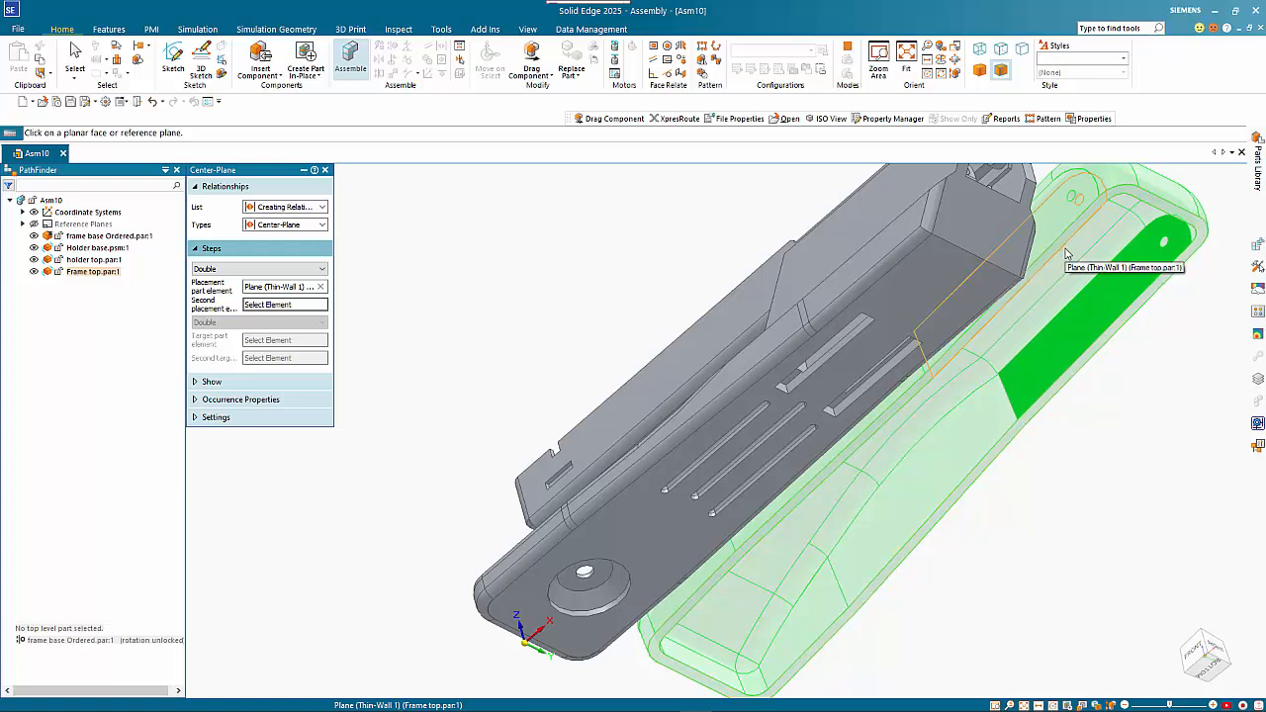
click(1062, 260)
scroll(1078, 471, down, 2)
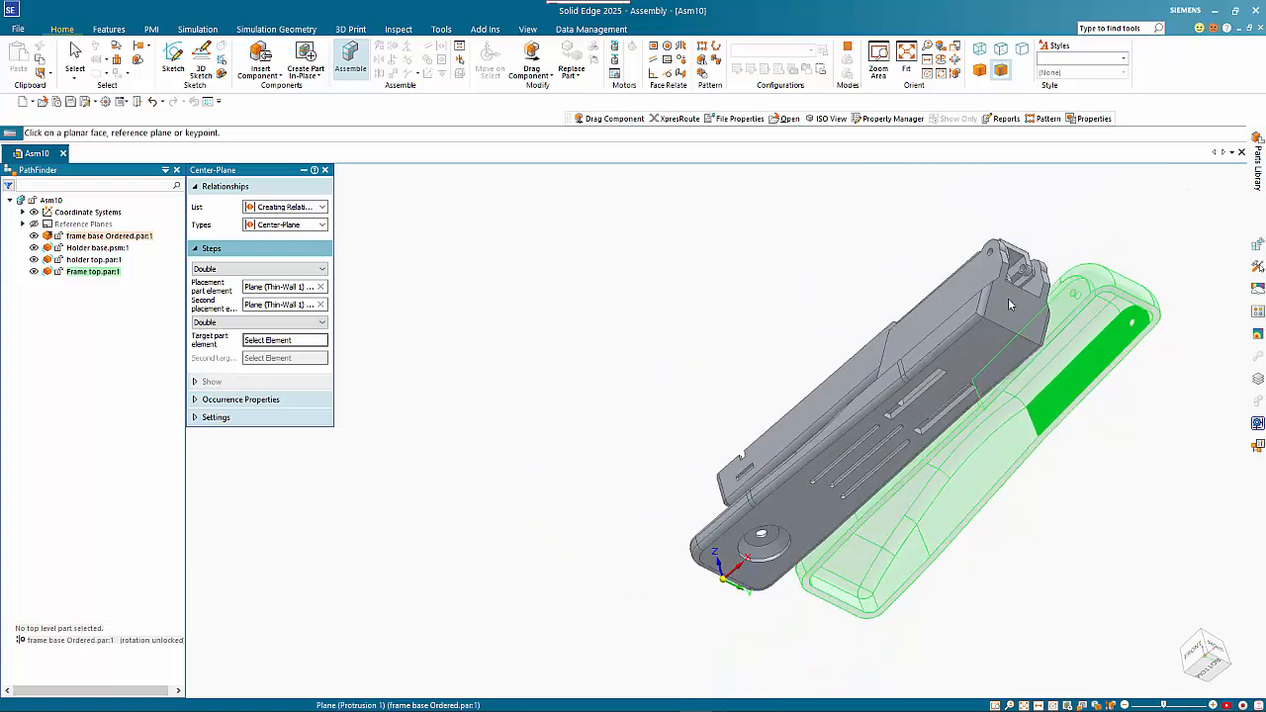
click(992, 269)
middle_drag(992, 269, 831, 465)
click(817, 476)
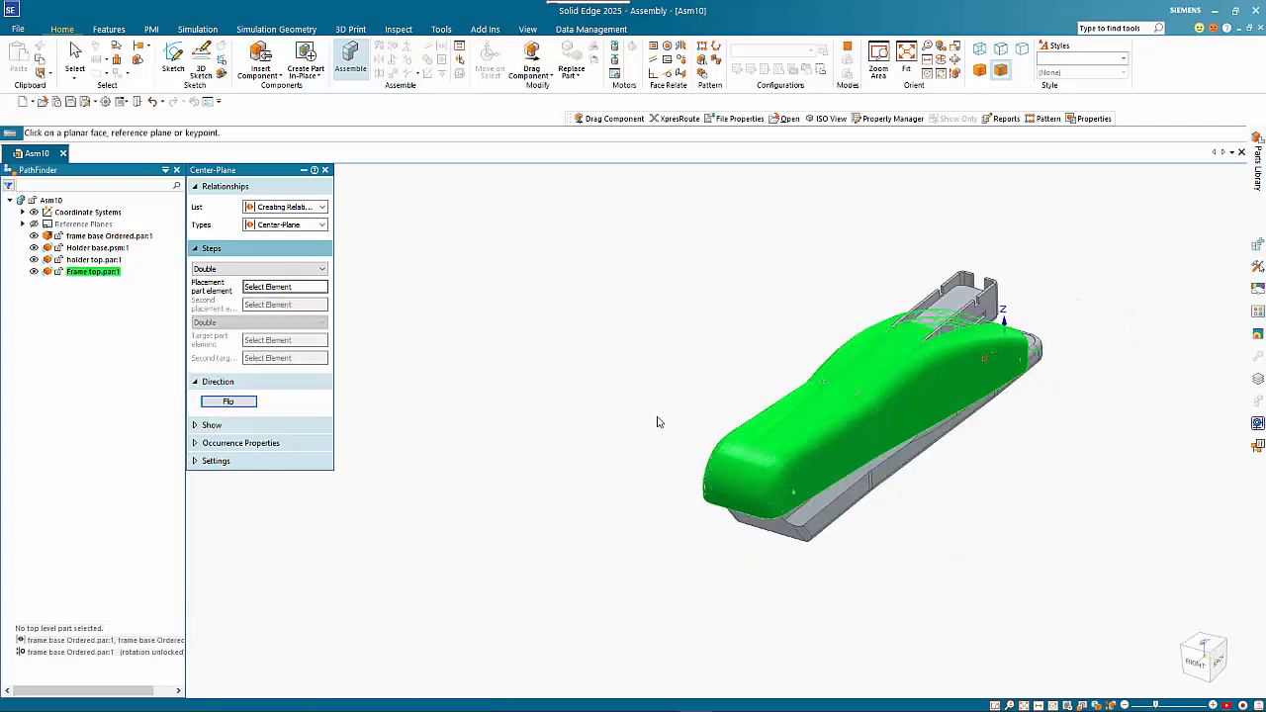
middle_drag(643, 430, 703, 474)
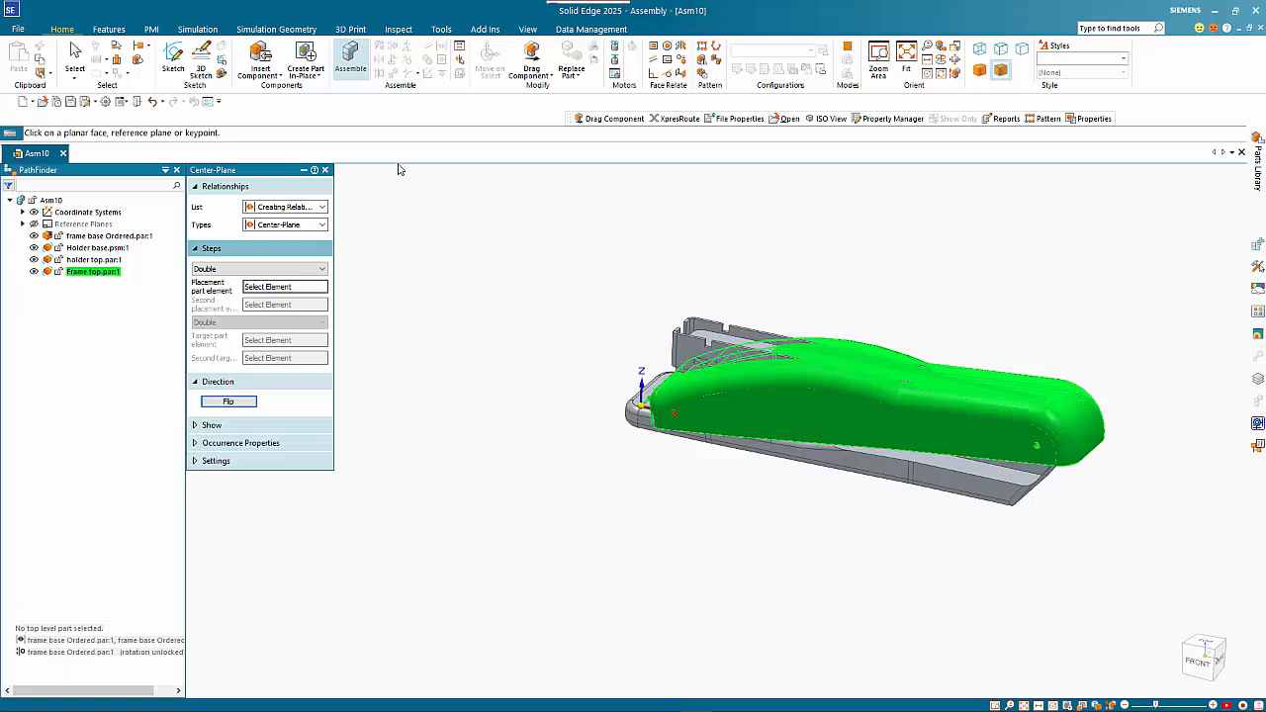
key(Escape)
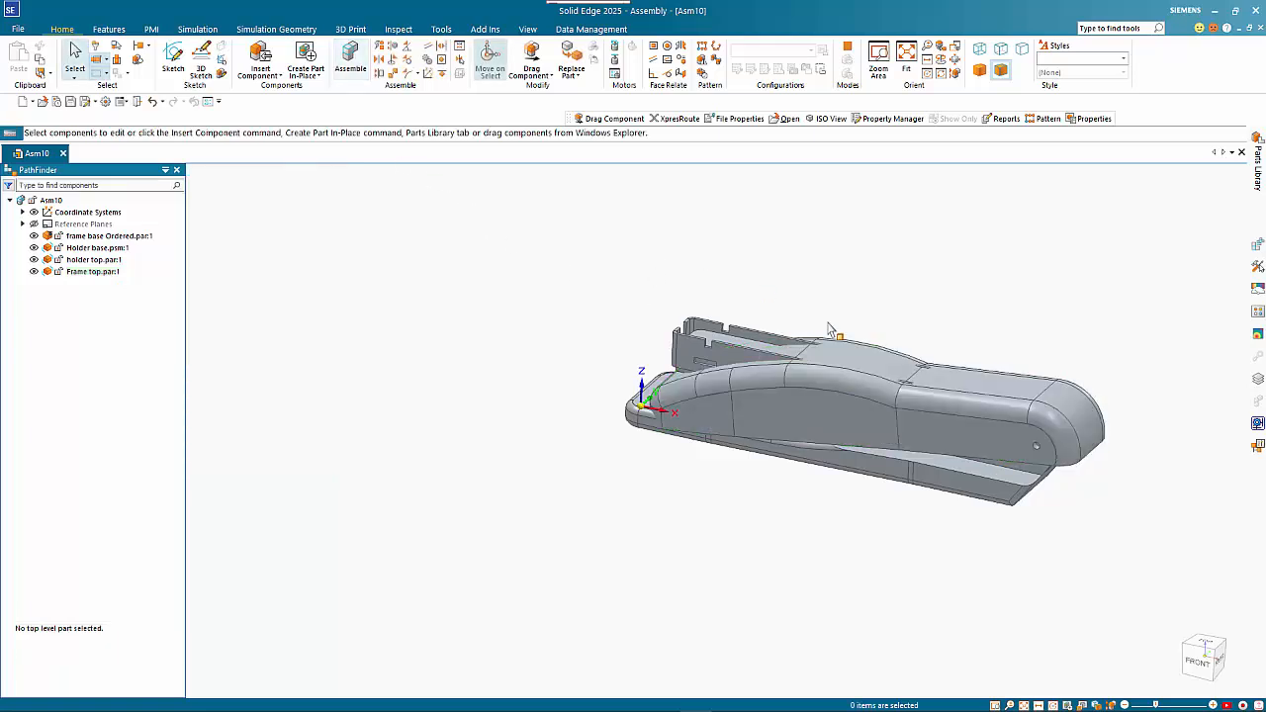
Select the frame top and reposition its steering wheel at the centre of its end hole
click(861, 429)
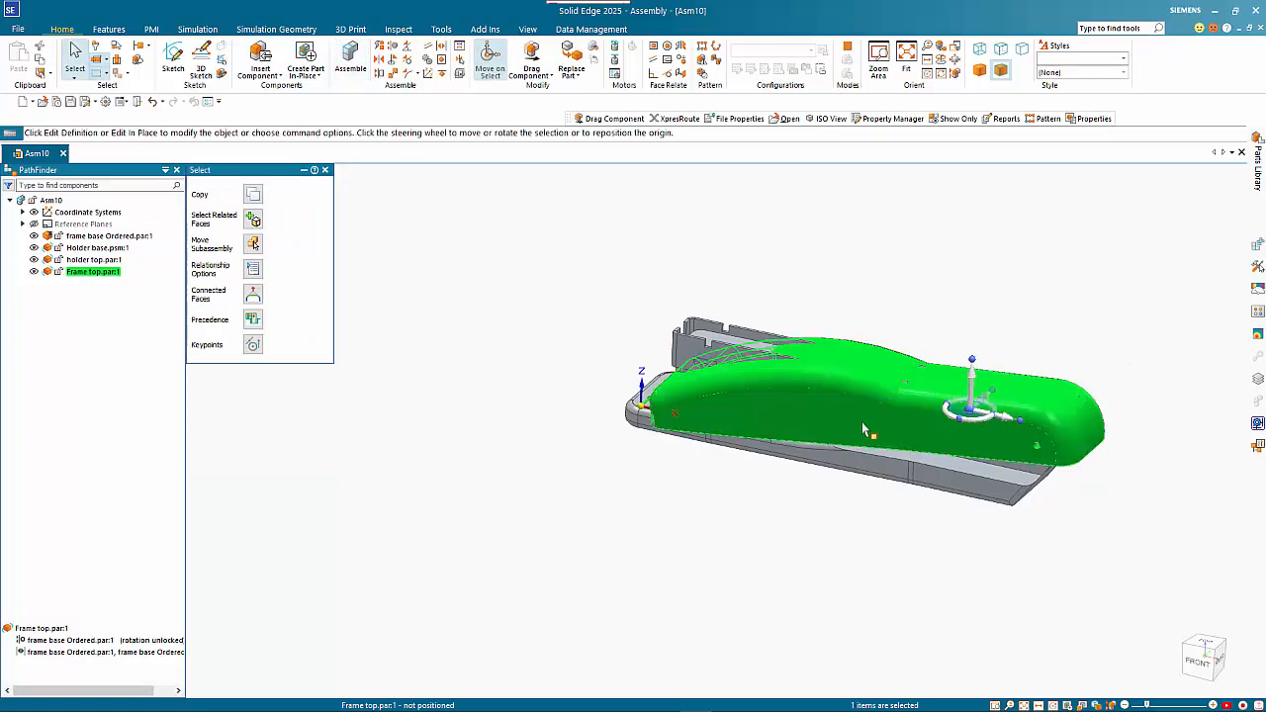
click(971, 411)
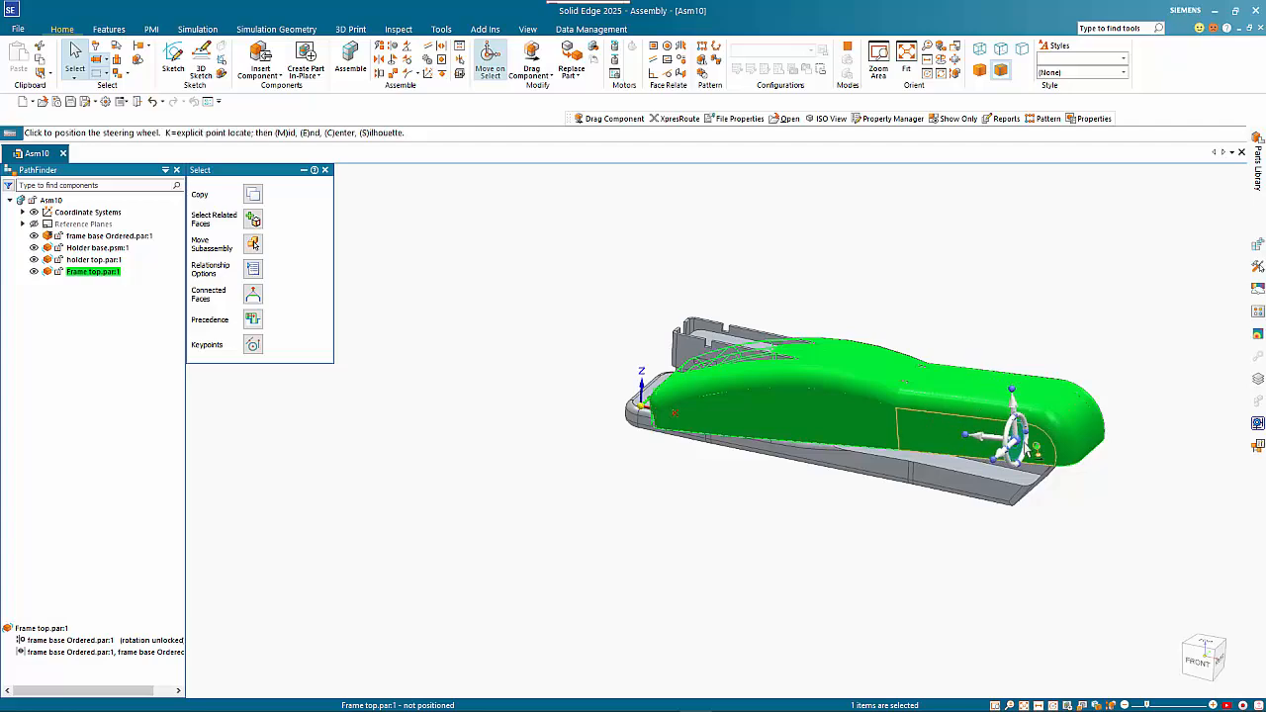
click(1041, 450)
scroll(1042, 447, up, 6)
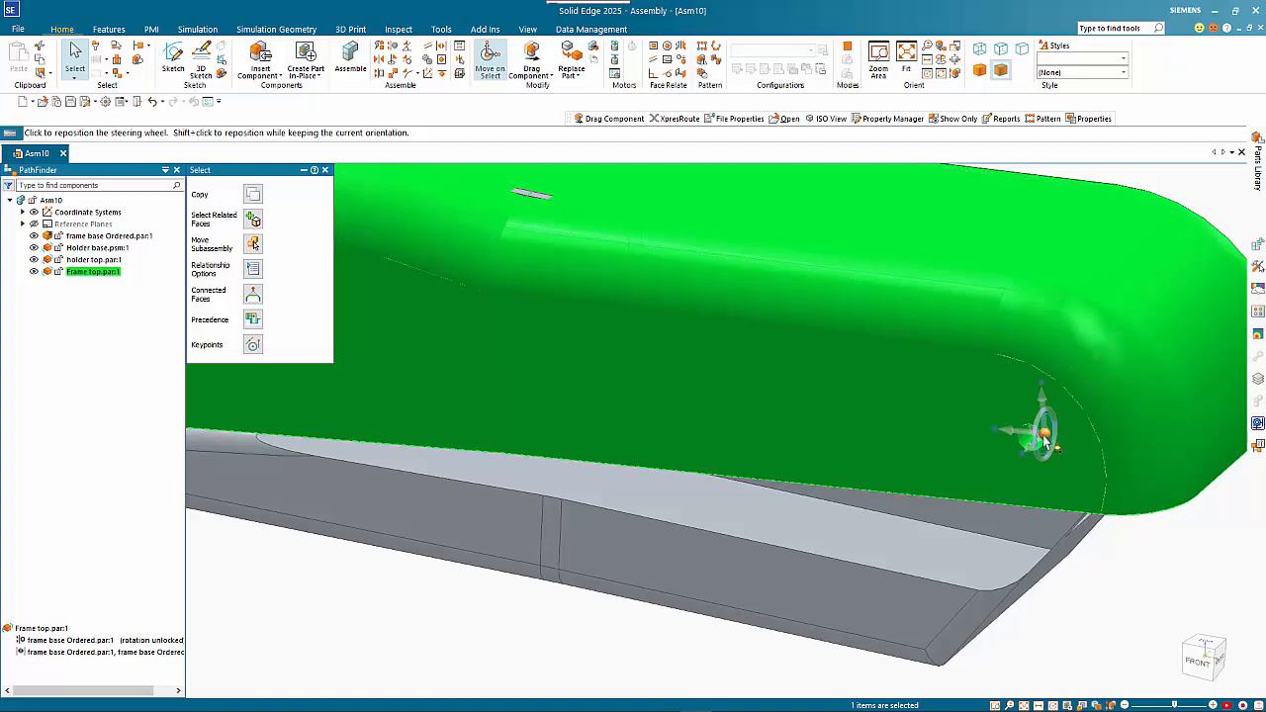
click(1045, 437)
click(1034, 443)
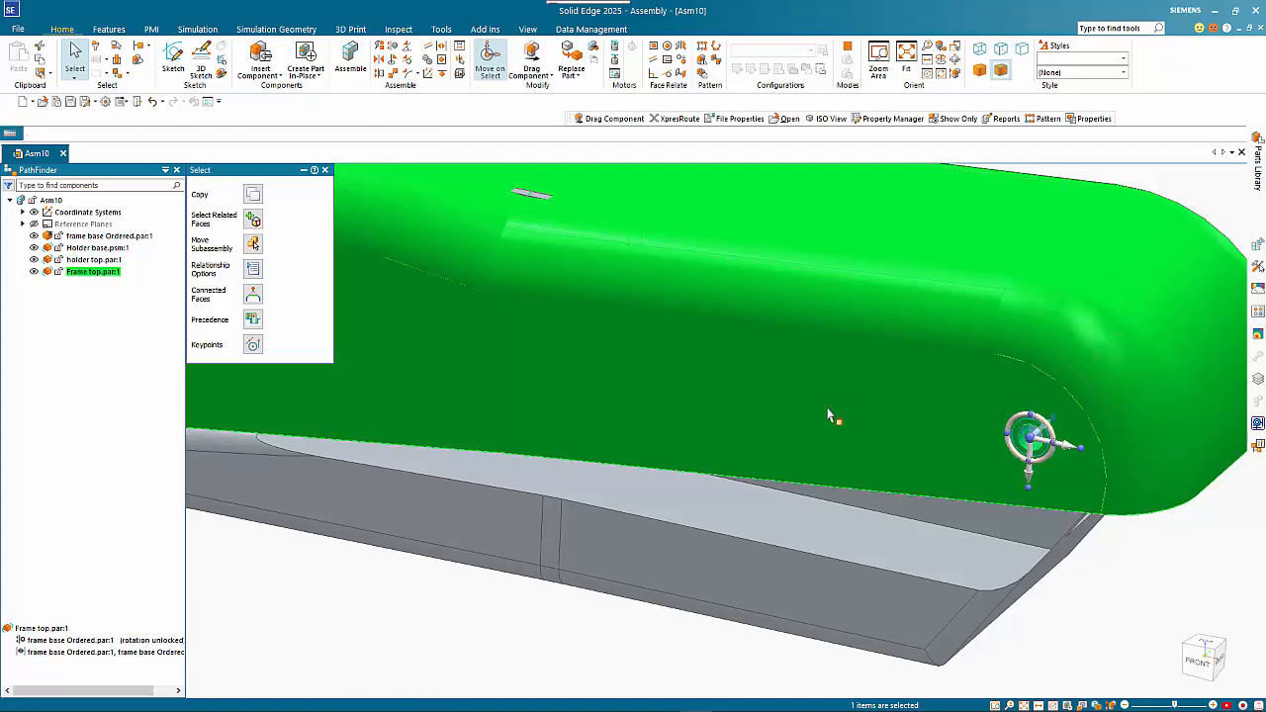
Rotate the frame top upwards about the hole until it sits over the holder parts, working in the front view
scroll(831, 419, down, 3)
click(1192, 663)
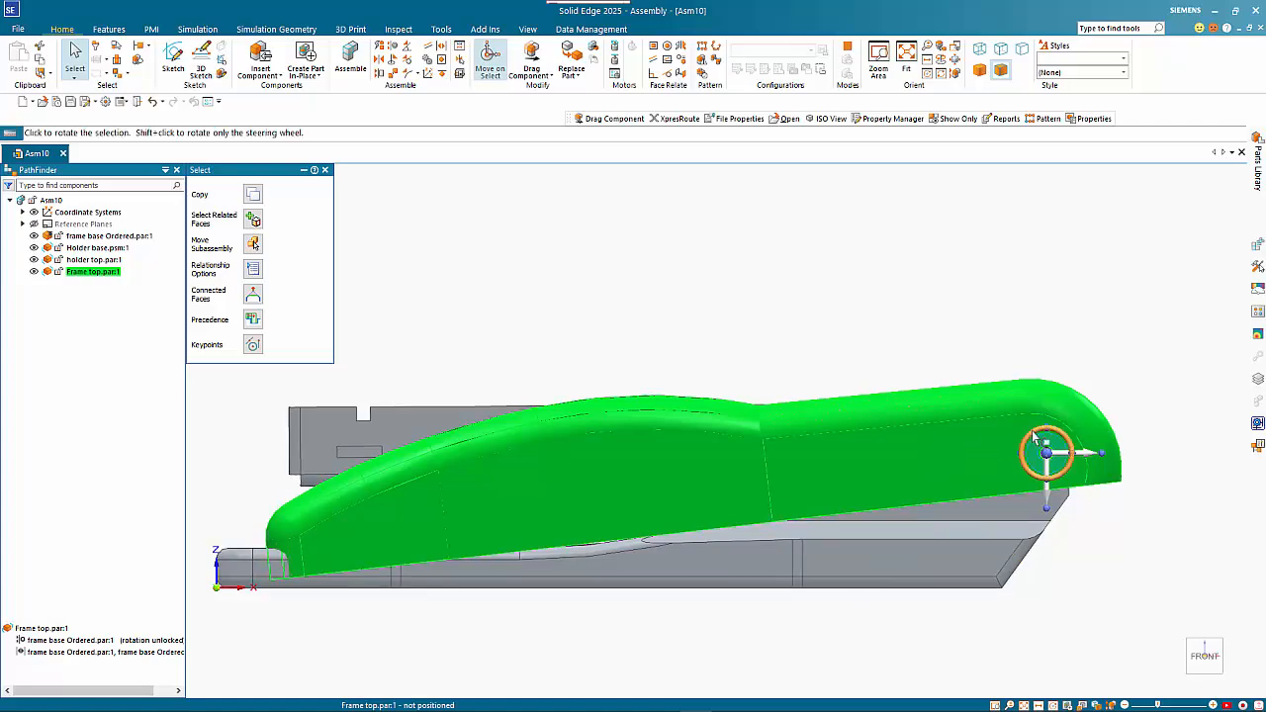
click(1033, 436)
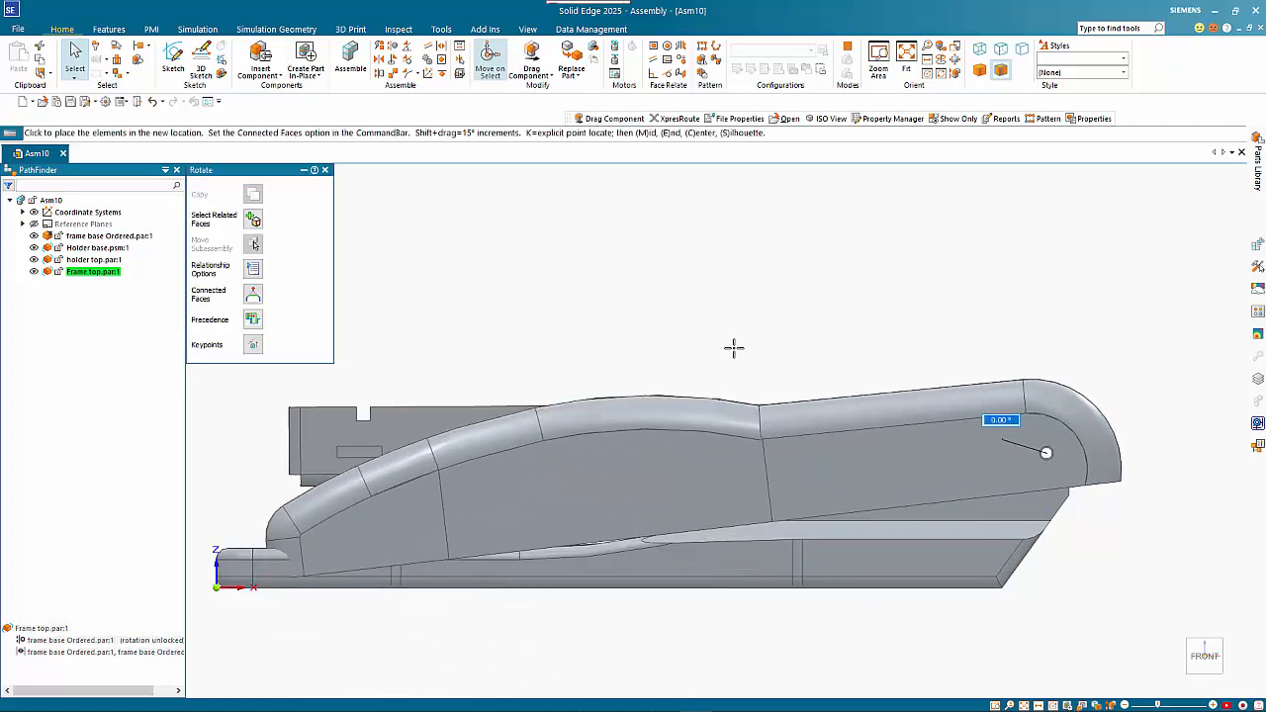
click(763, 301)
key(Escape)
key(Escape)
scroll(943, 304, down, 3)
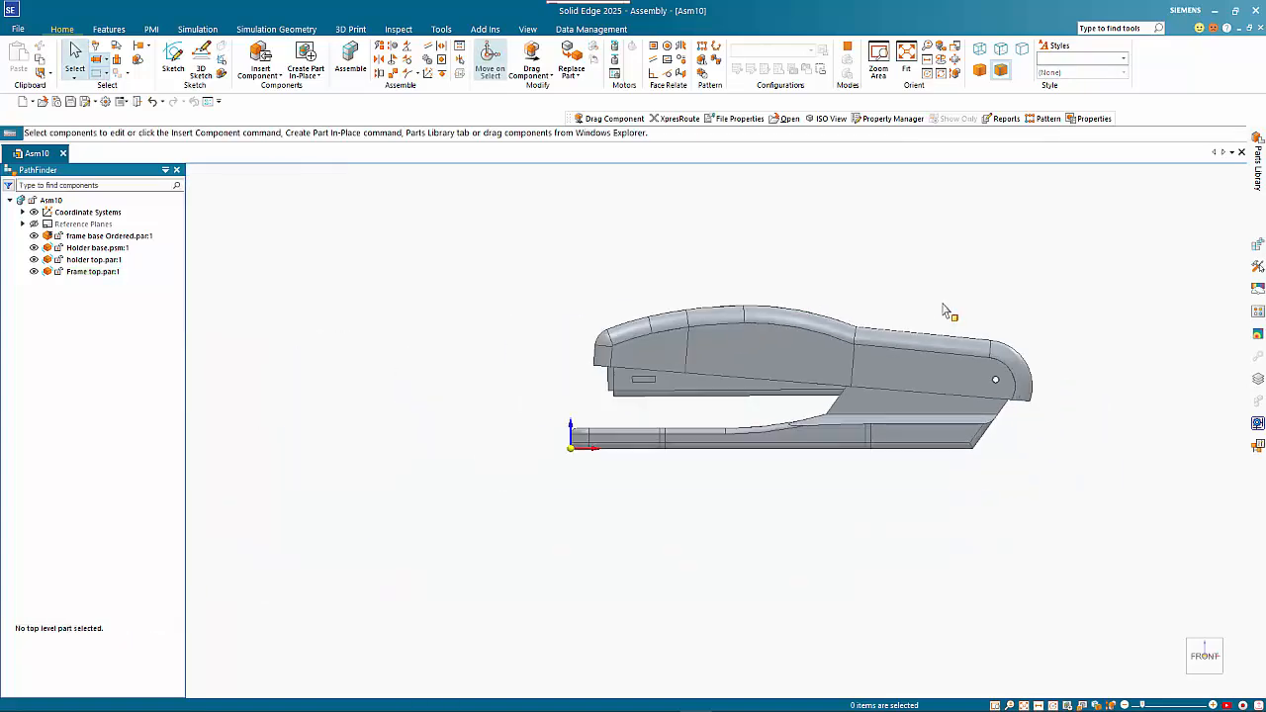
Add Press.par to the assembly and mate its underside to the floor of the frame base's rectangular recess using FlashFit
key(ctrl+i)
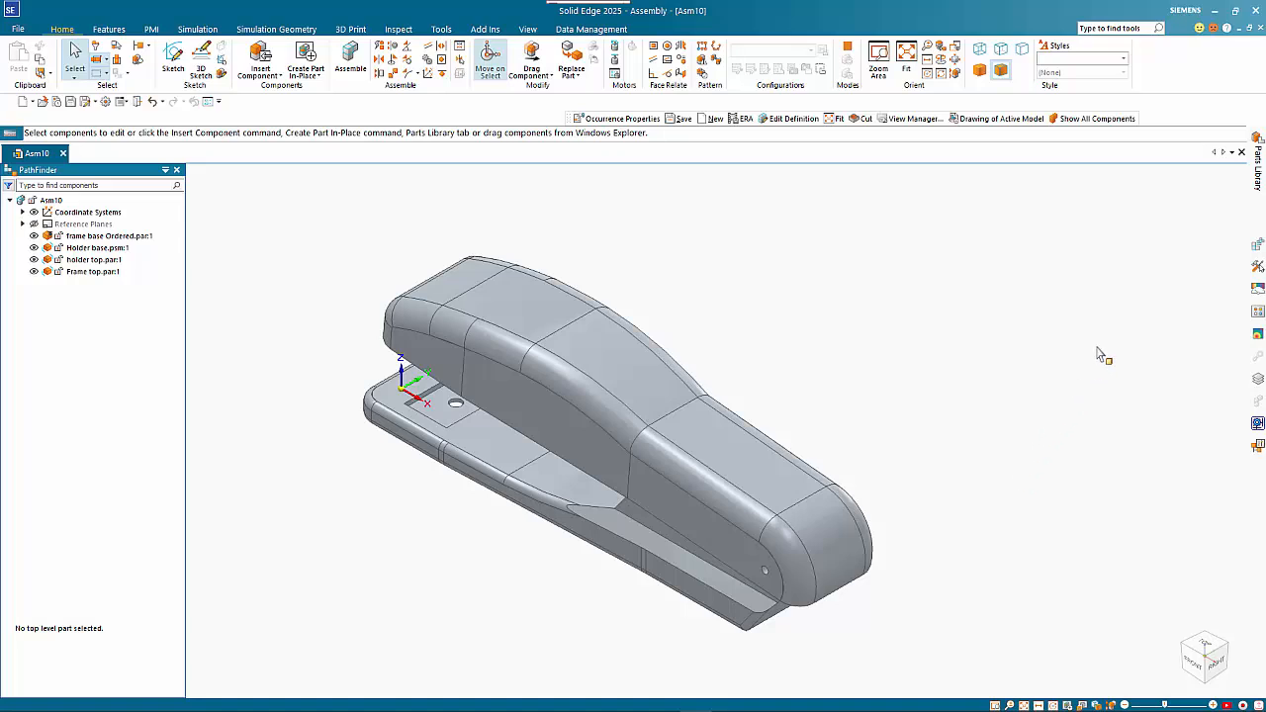
click(1254, 176)
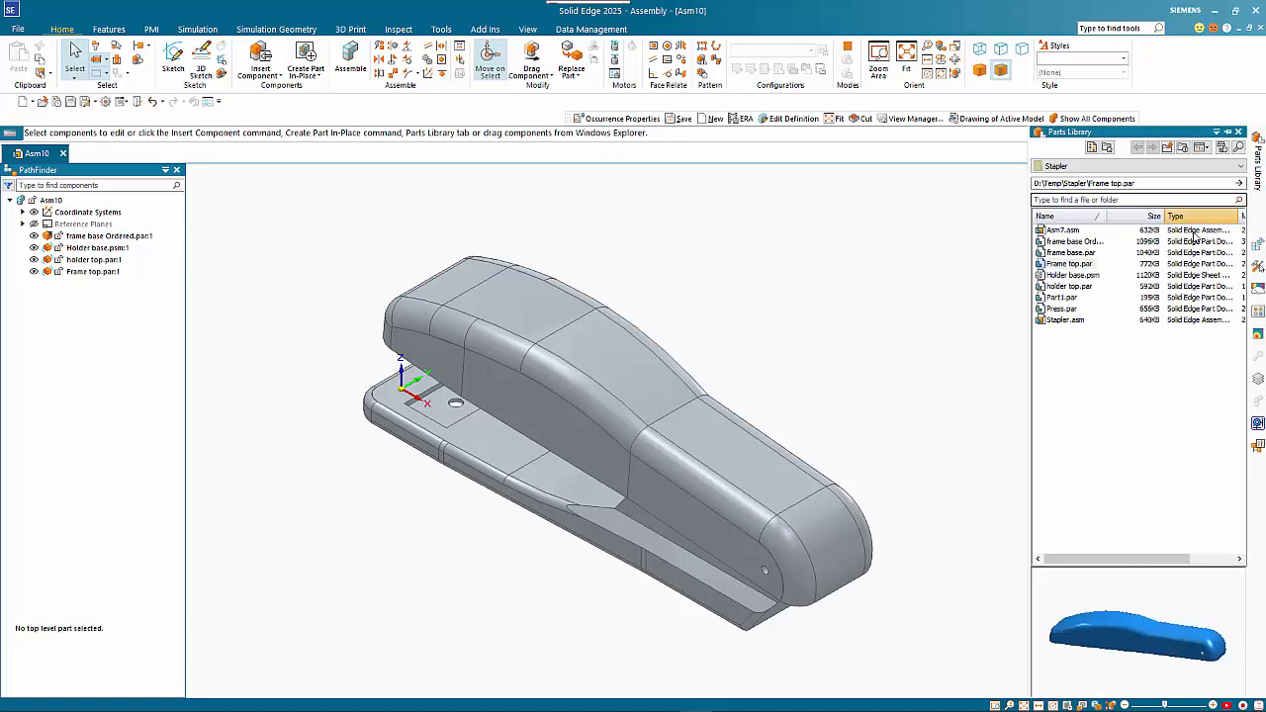
click(1062, 309)
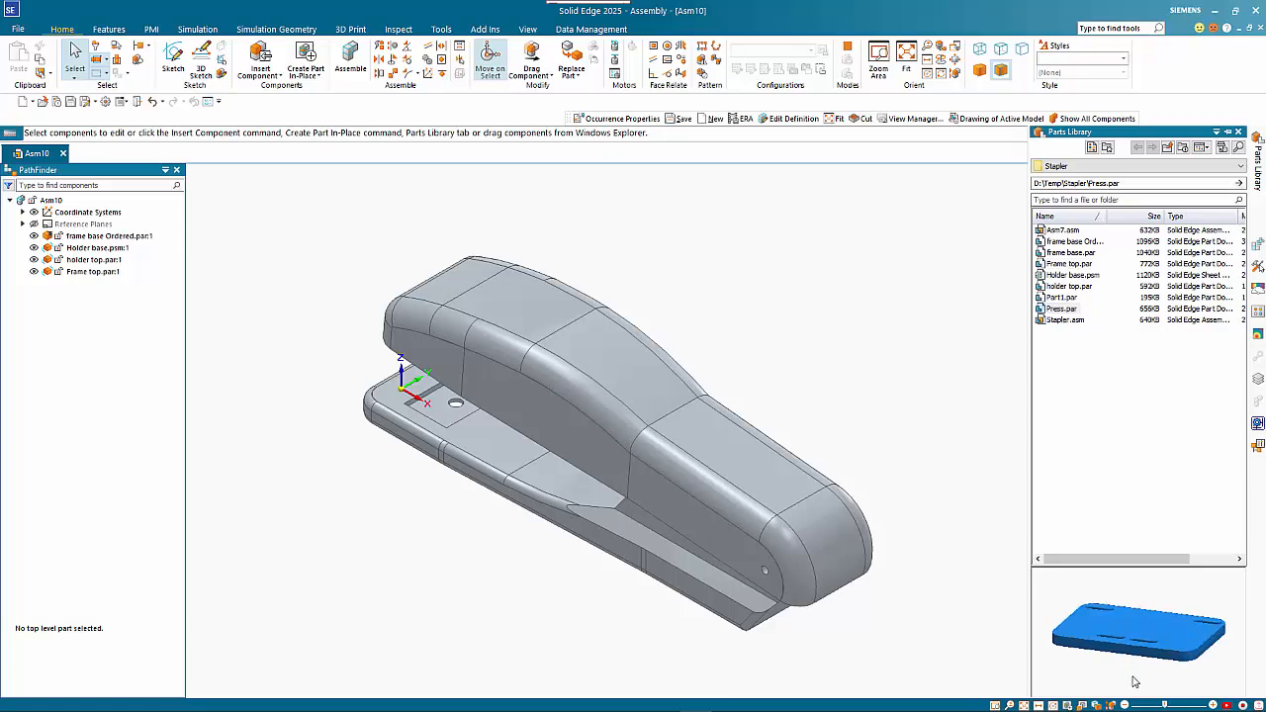
middle_drag(1147, 678, 946, 673)
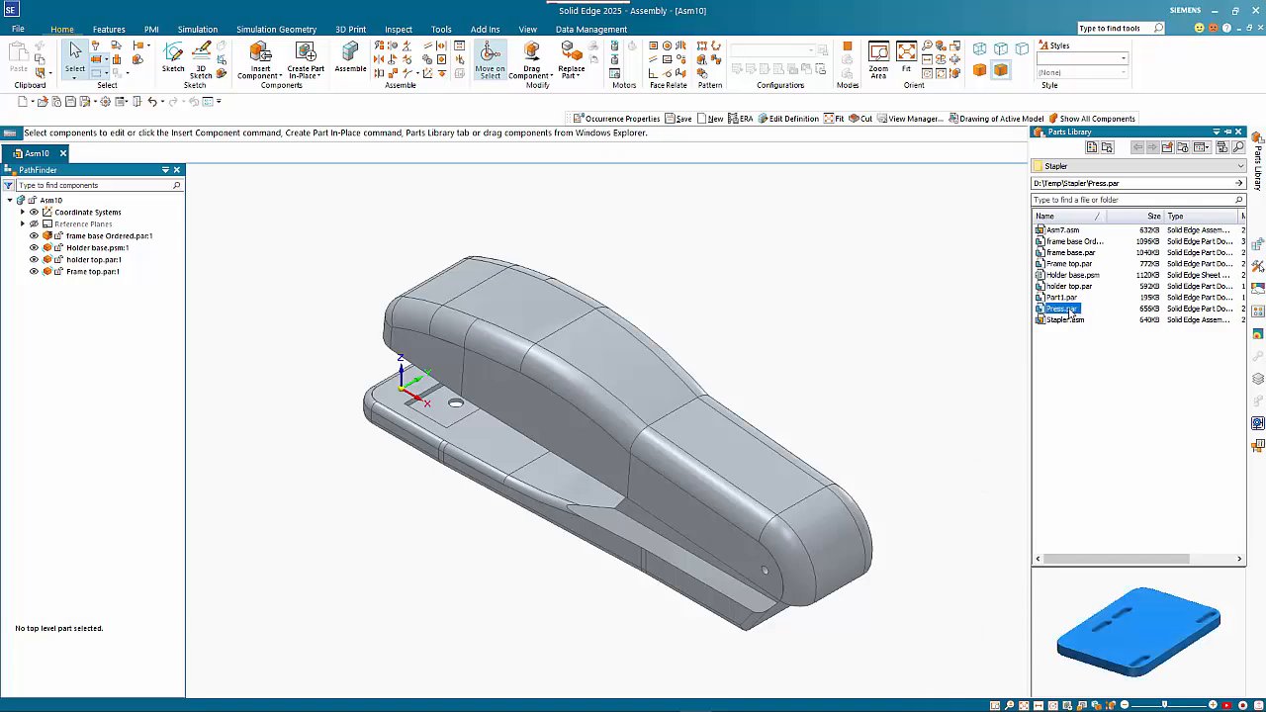
drag(928, 356, 331, 444)
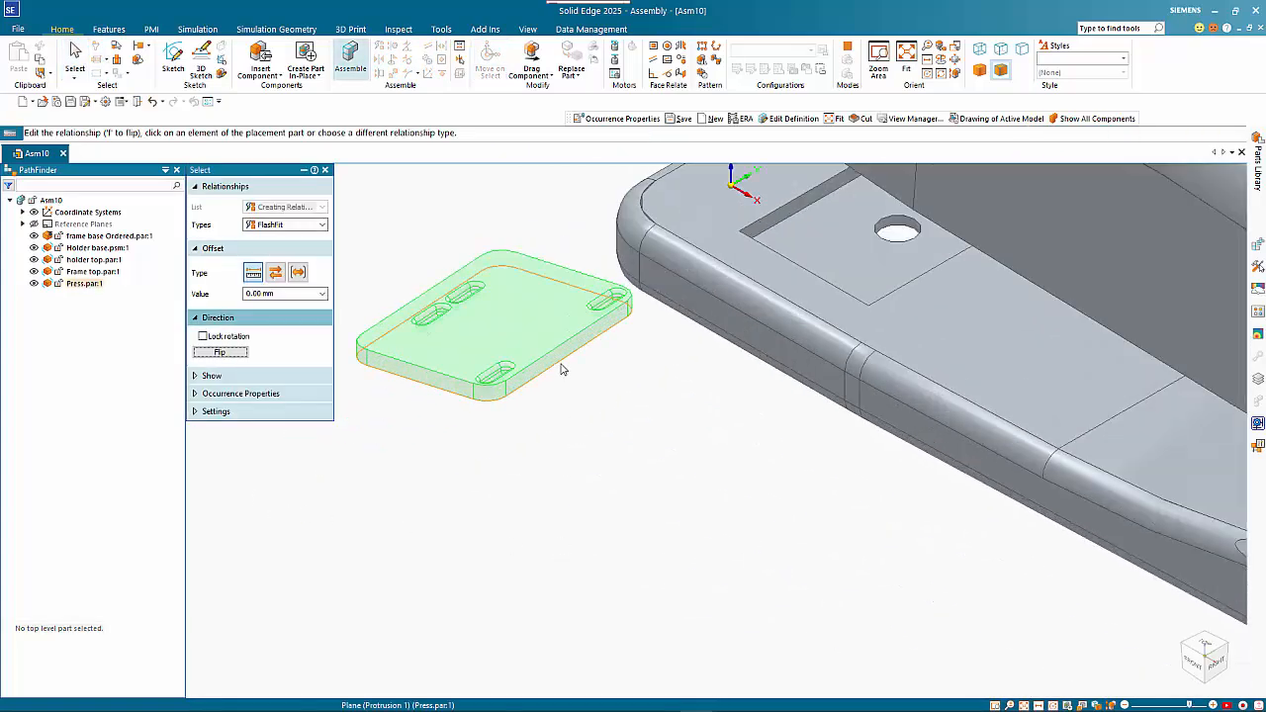
click(560, 369)
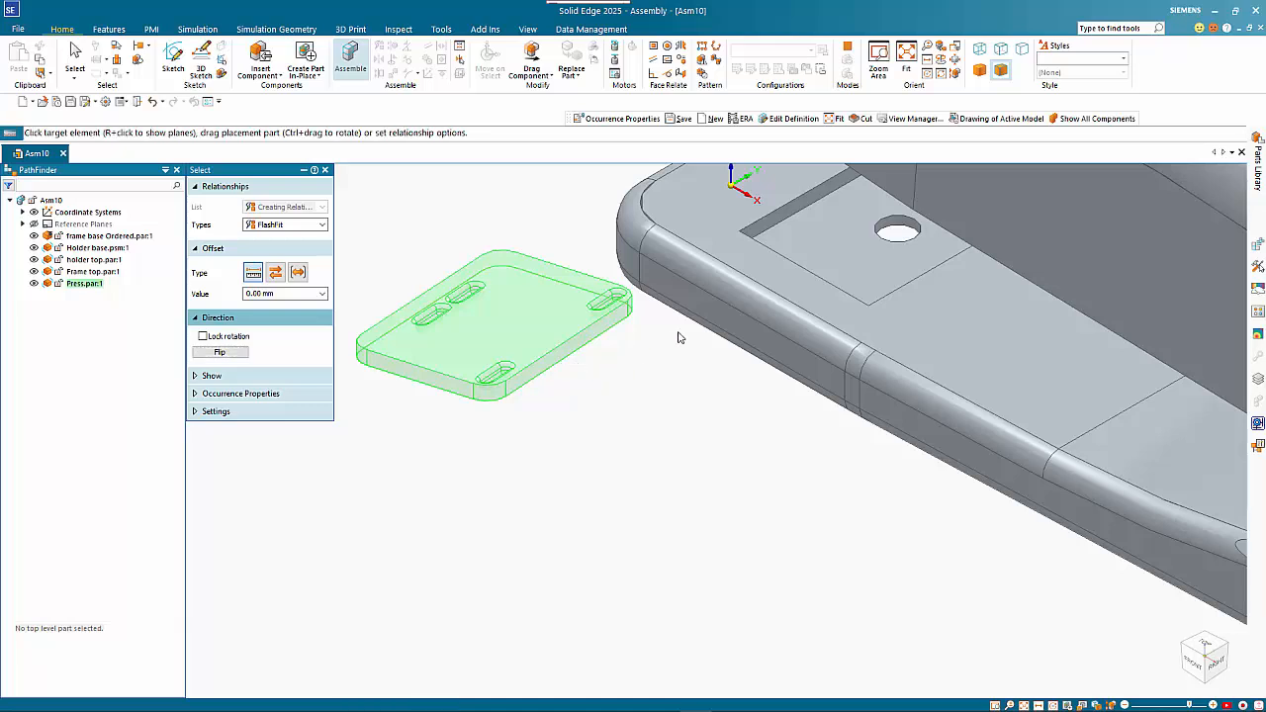
click(835, 262)
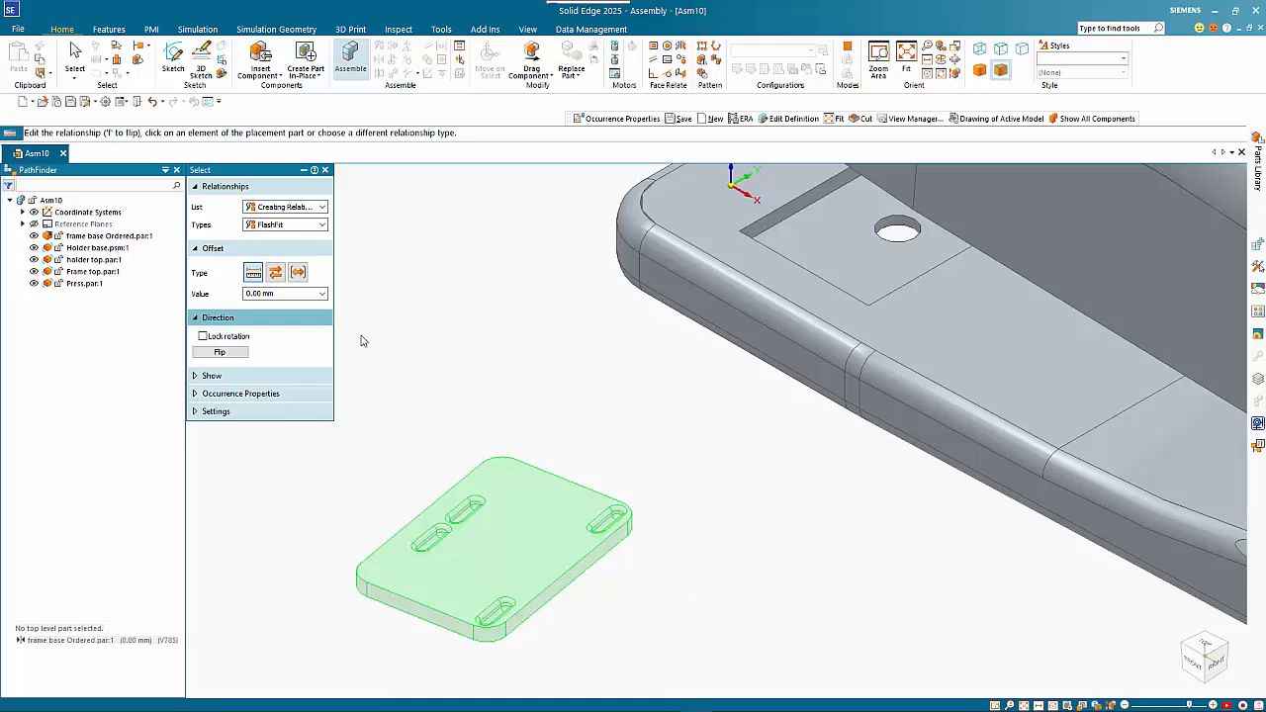
Centre the press plate in the recess along the X direction with a double Center-Plane relationship between its side faces and the recess walls
click(297, 226)
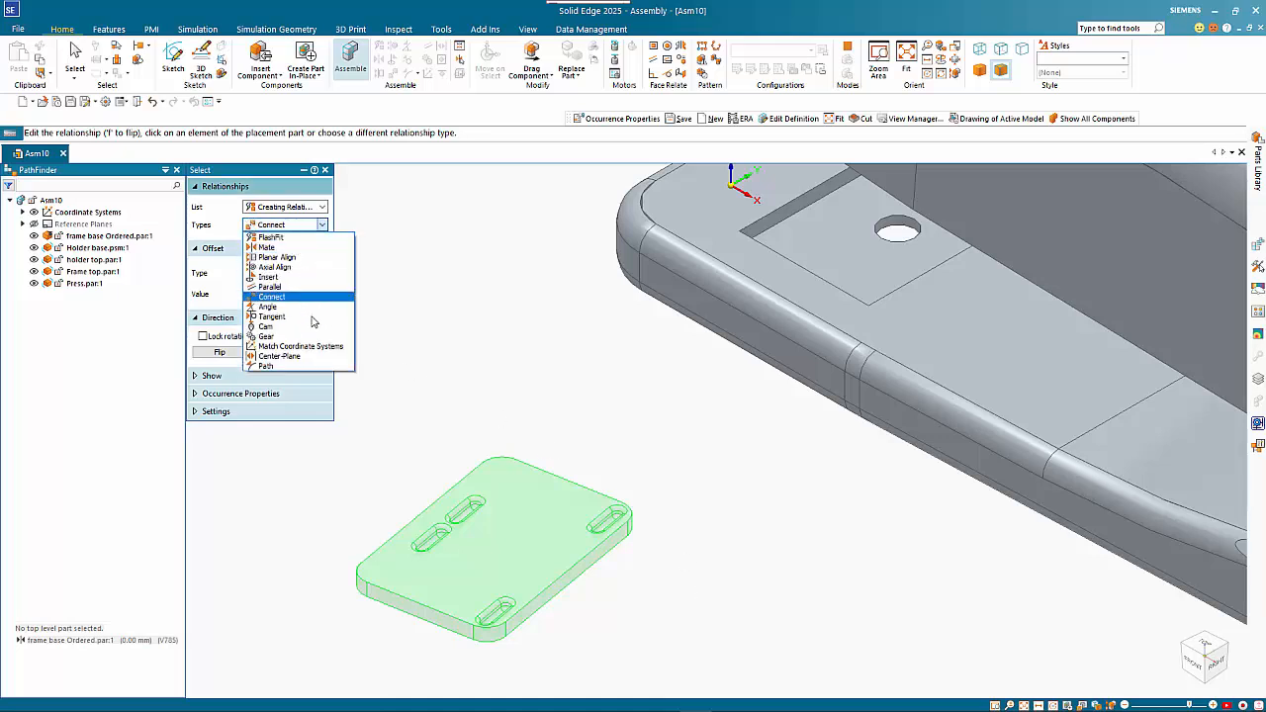
click(311, 356)
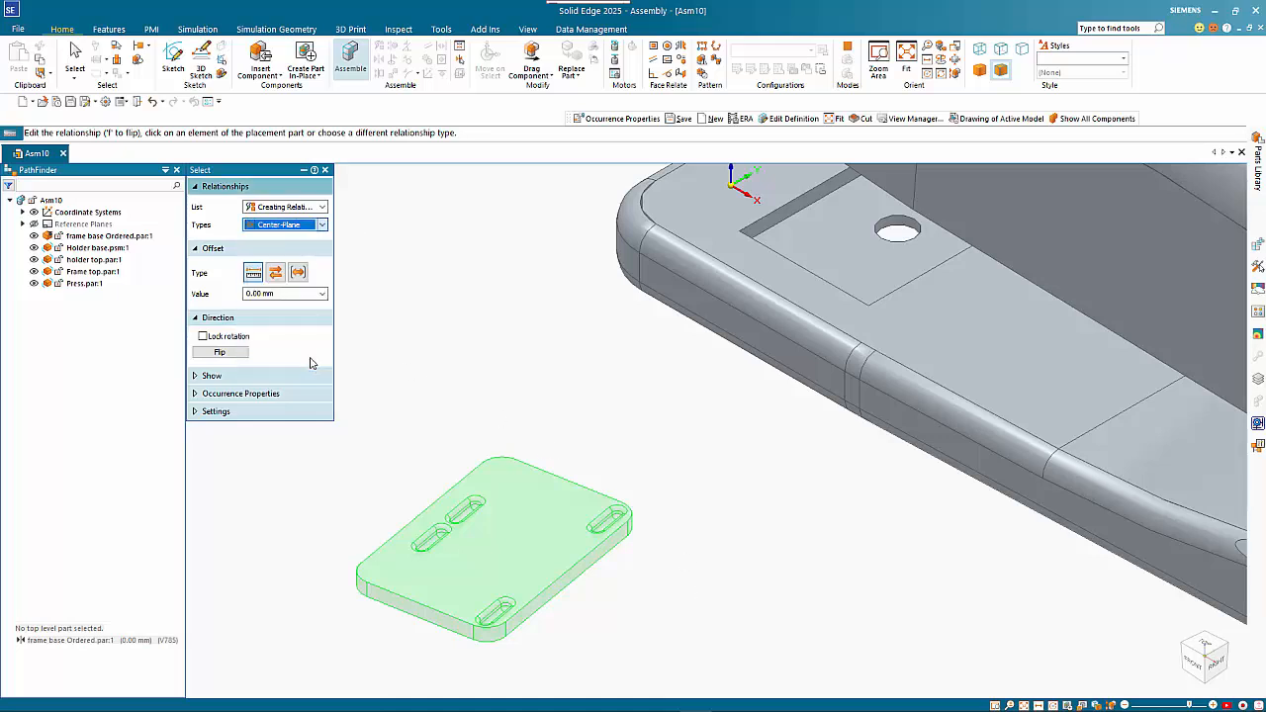
click(559, 597)
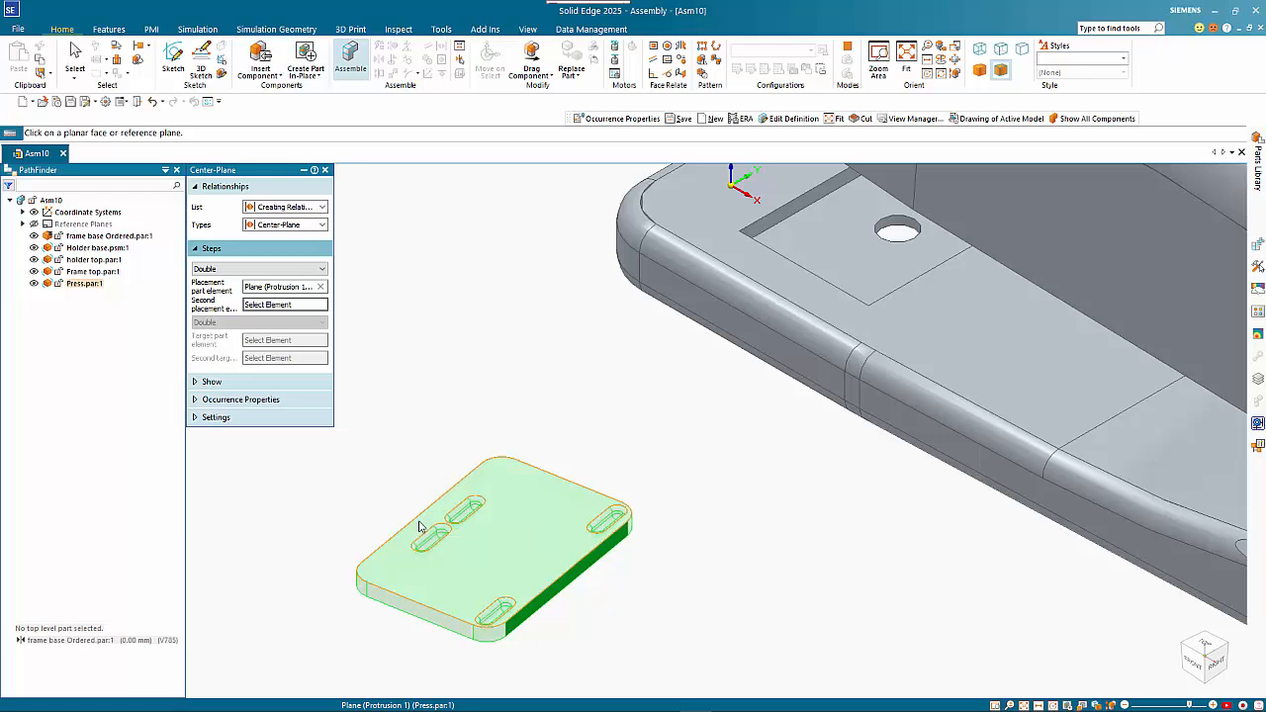
right_click(420, 526)
click(502, 546)
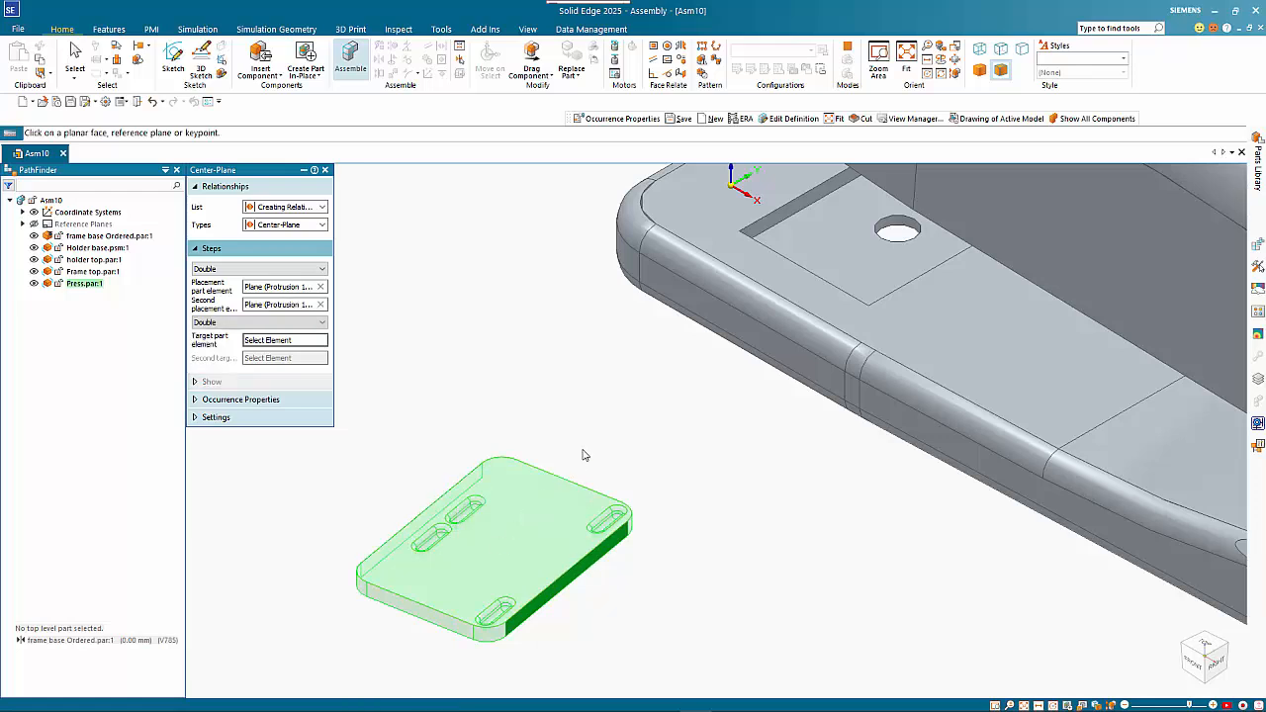
click(789, 214)
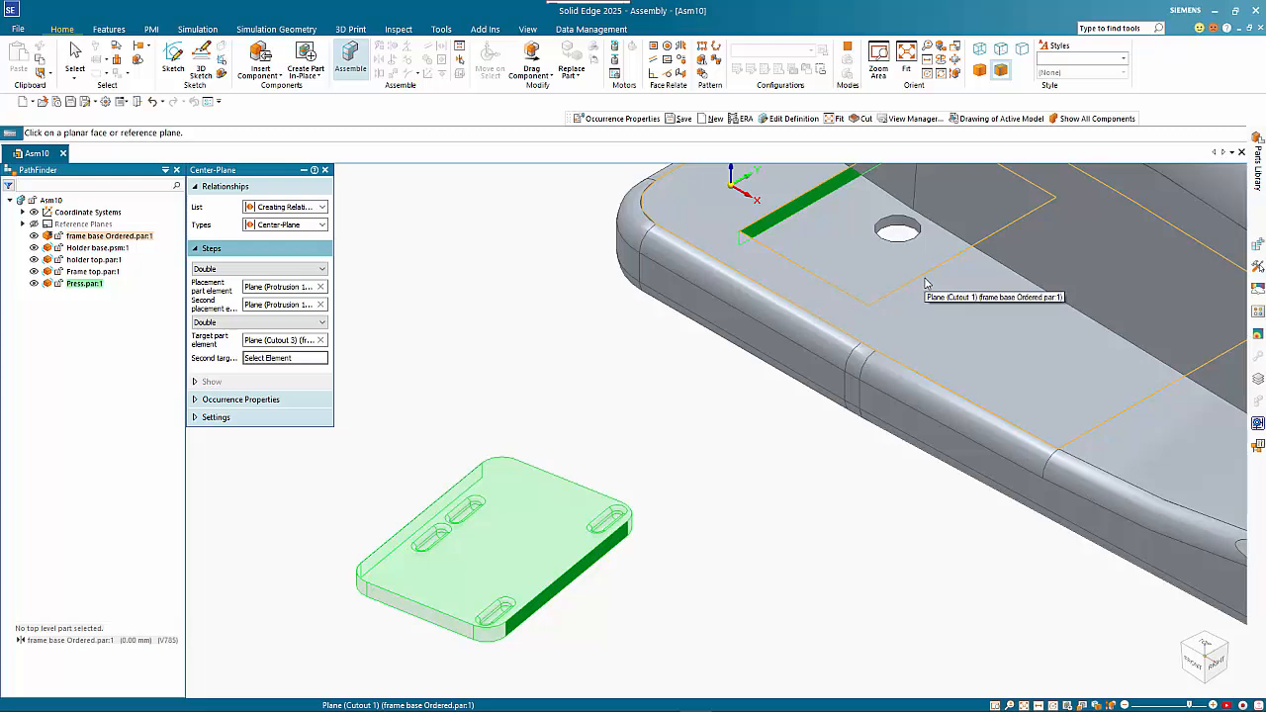
right_click(926, 284)
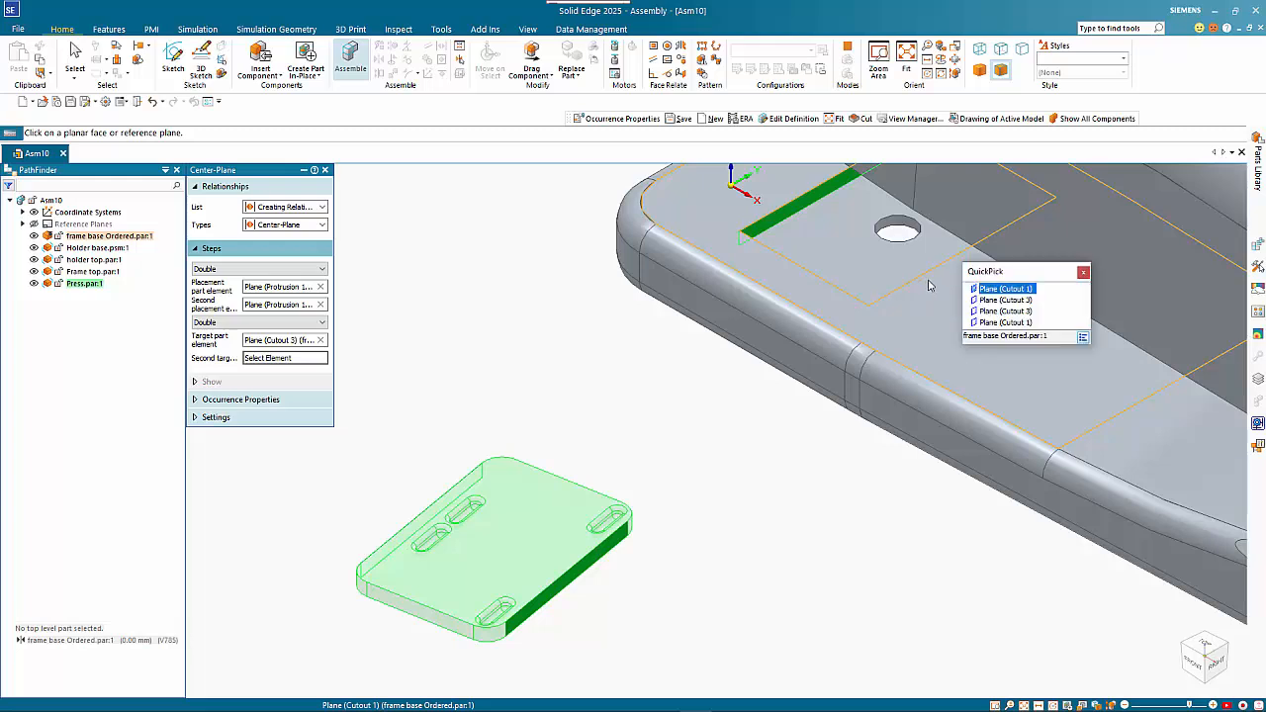
click(984, 302)
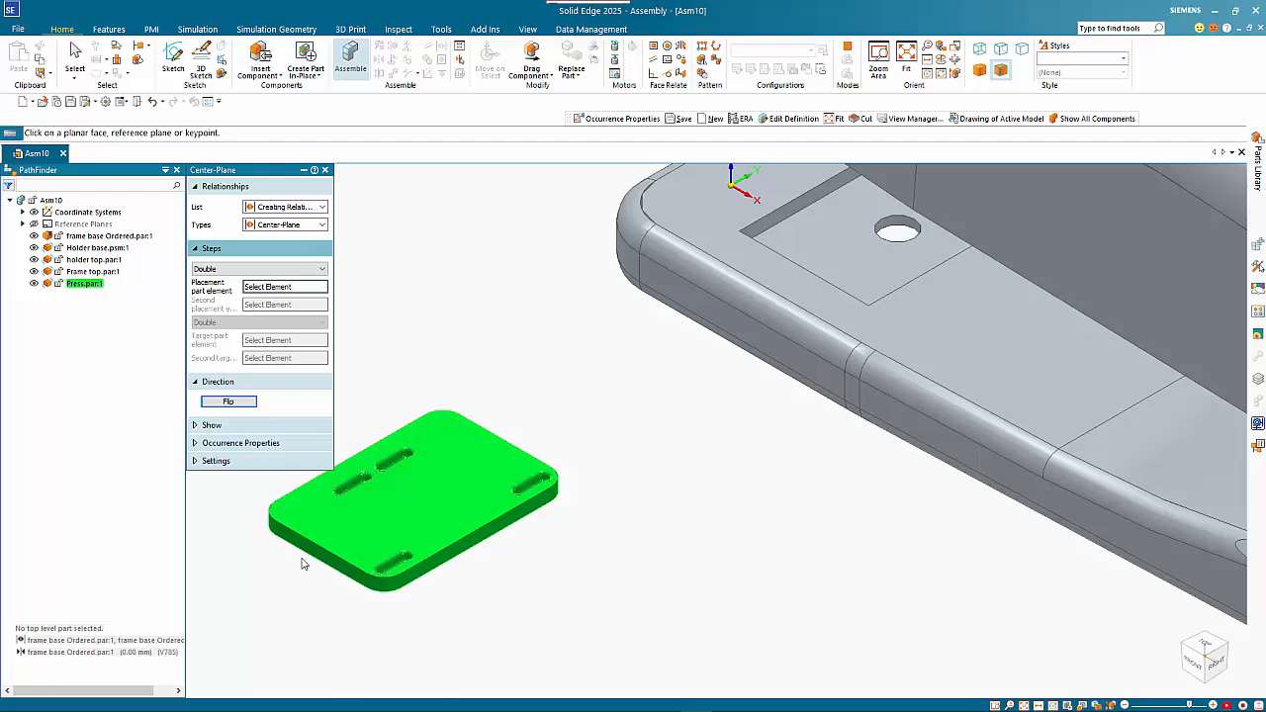
Centre the press plate in the recess along the Y direction by pairing its other two side faces with the remaining recess walls
click(312, 558)
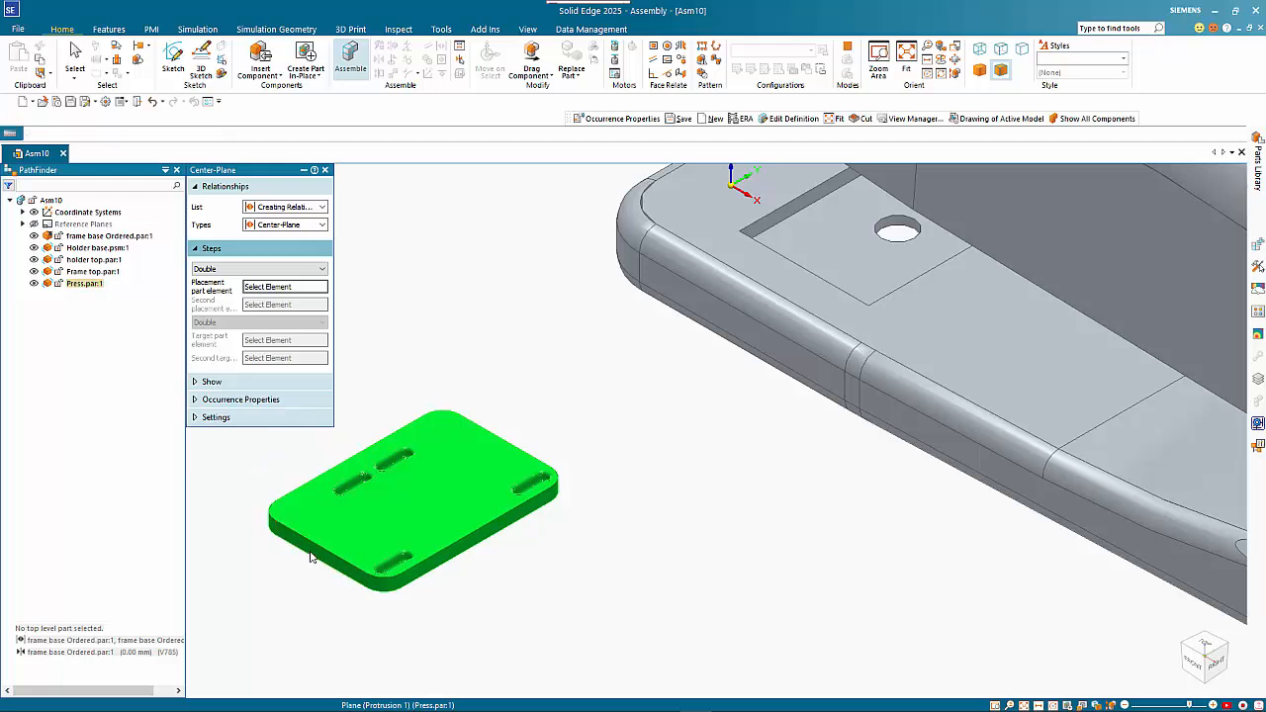
click(509, 438)
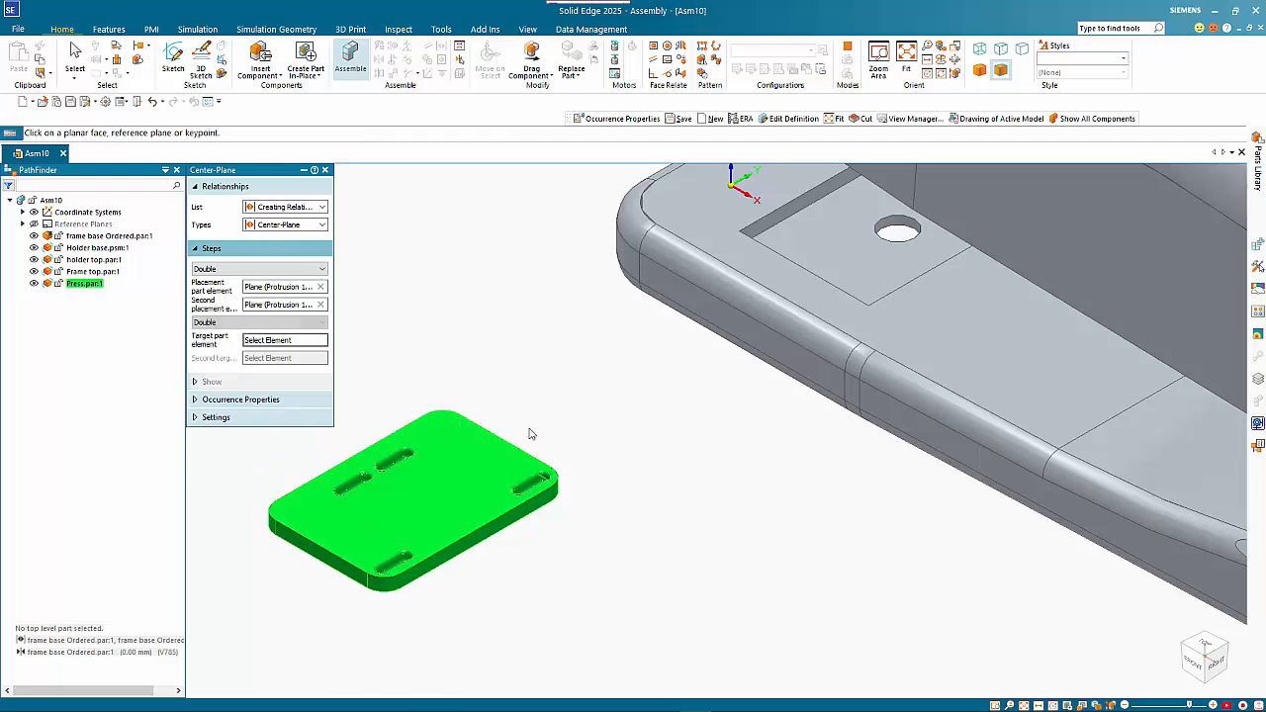
click(781, 269)
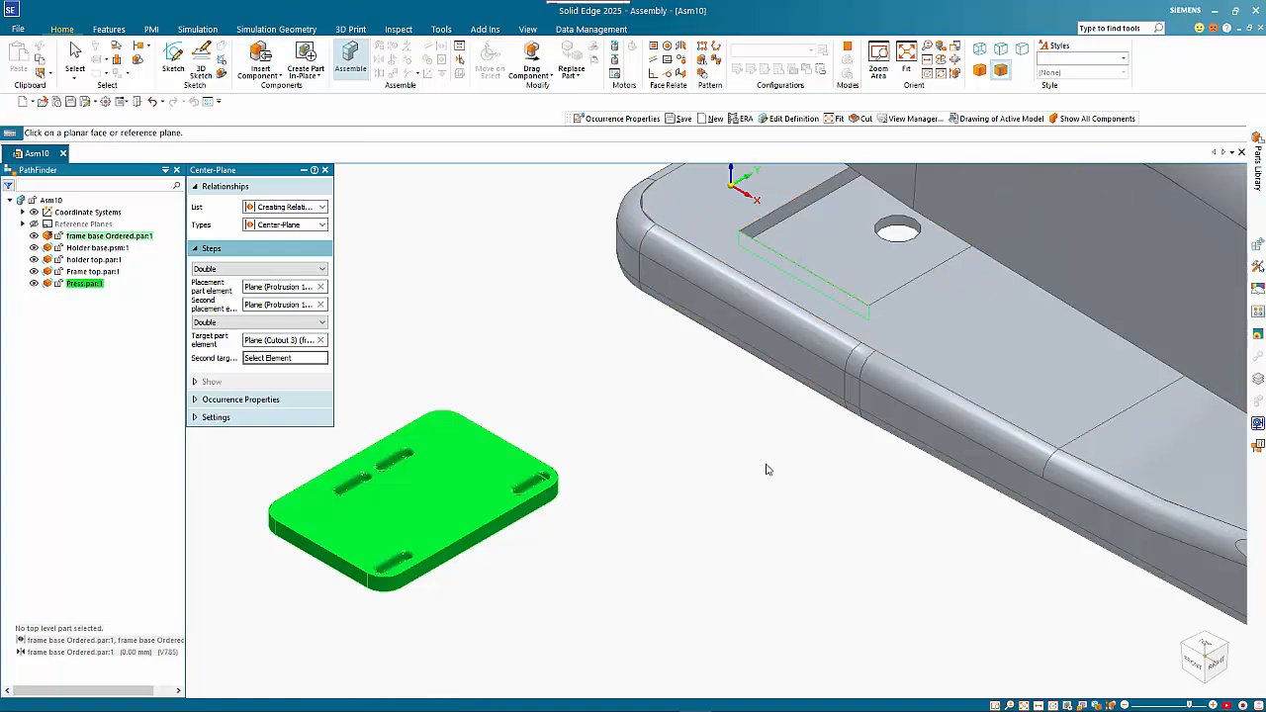
scroll(763, 472, down, 3)
scroll(781, 505, down, 4)
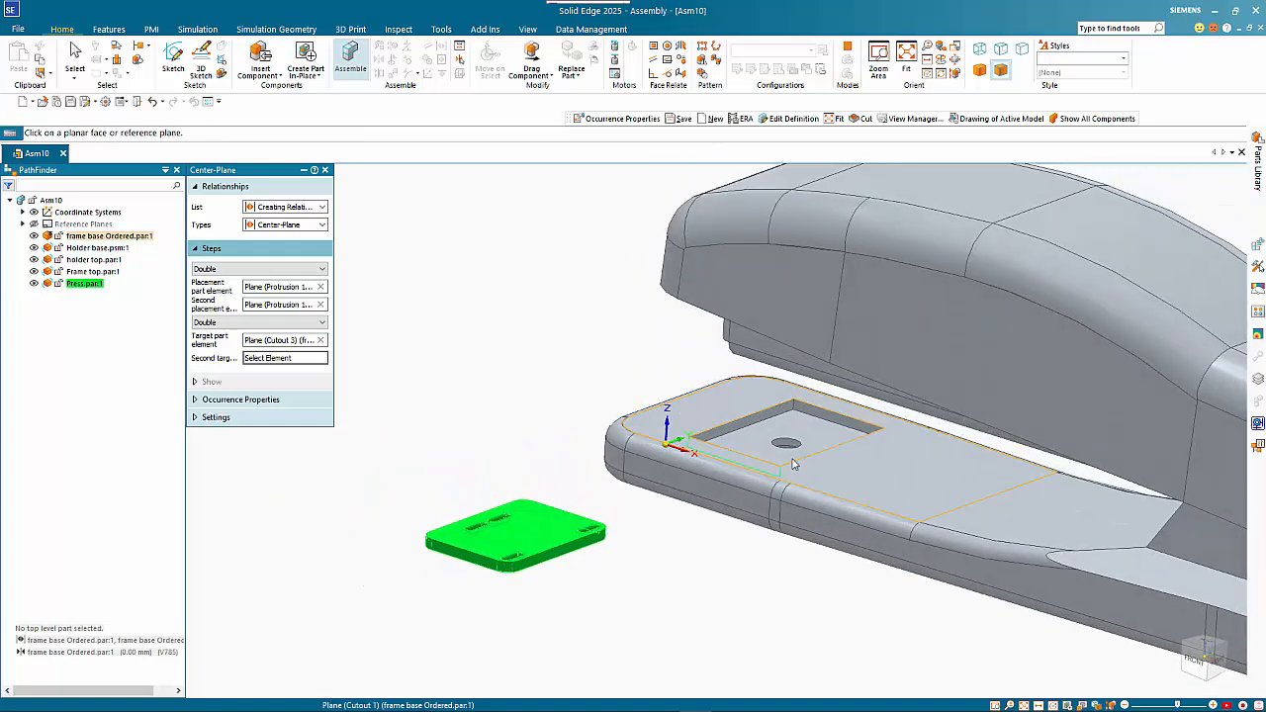
click(814, 417)
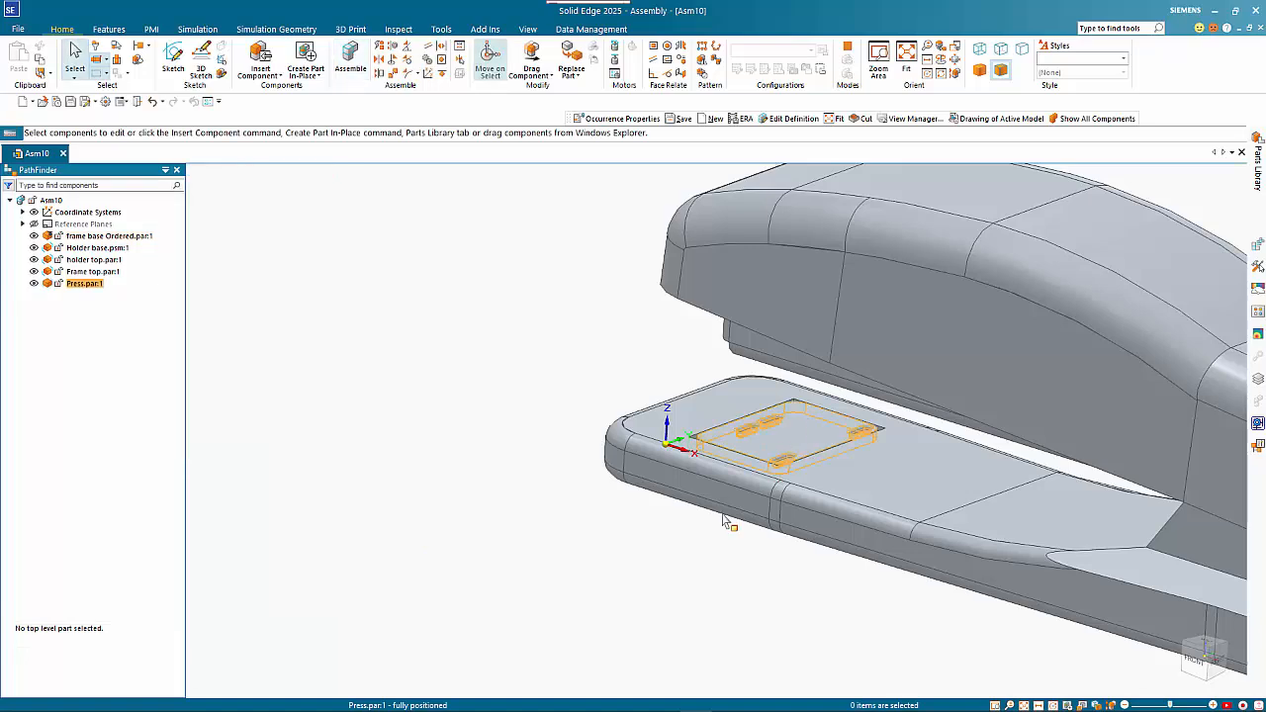
scroll(565, 588, down, 3)
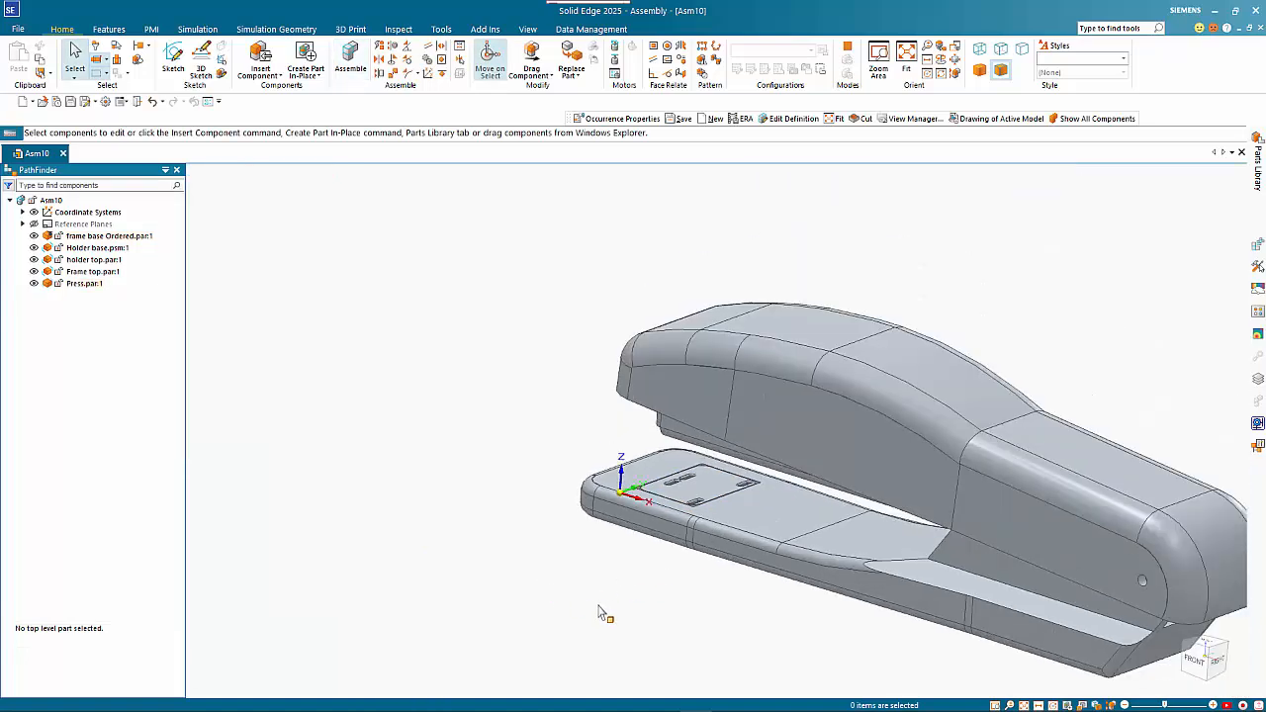
Apply the Red face style to the frame top as a face override
key(ctrl+shift+f)
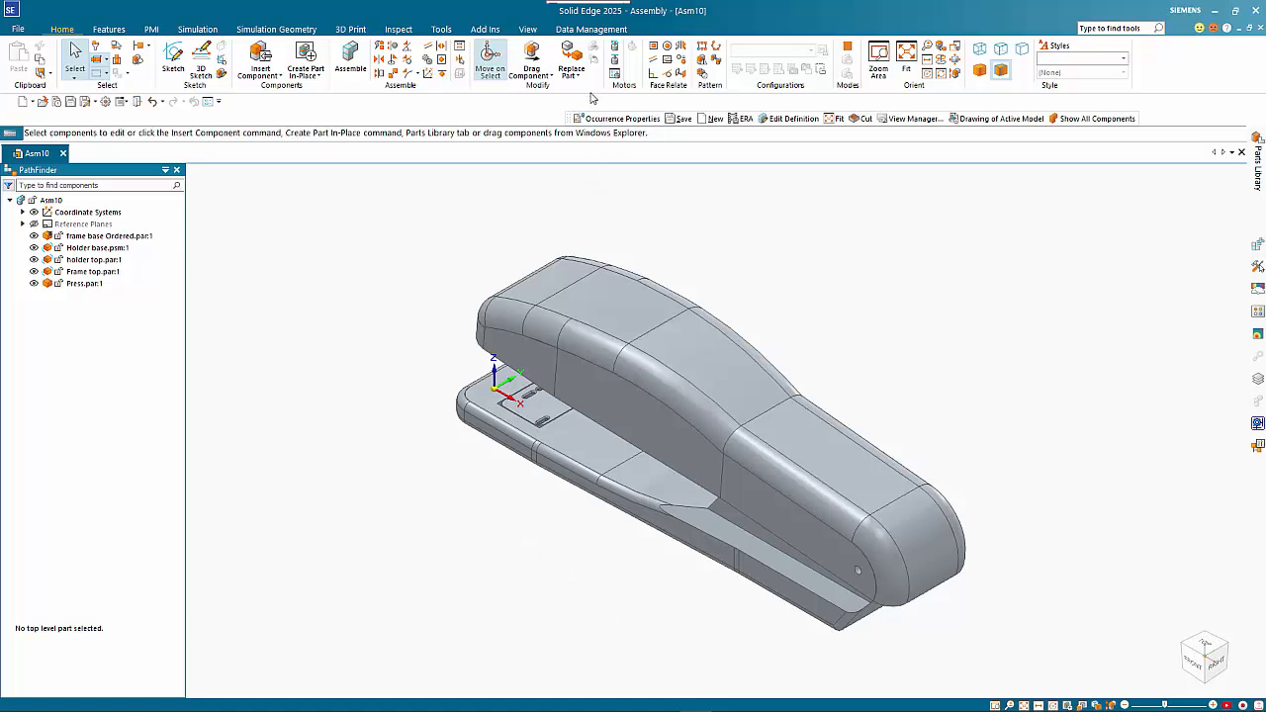
click(525, 30)
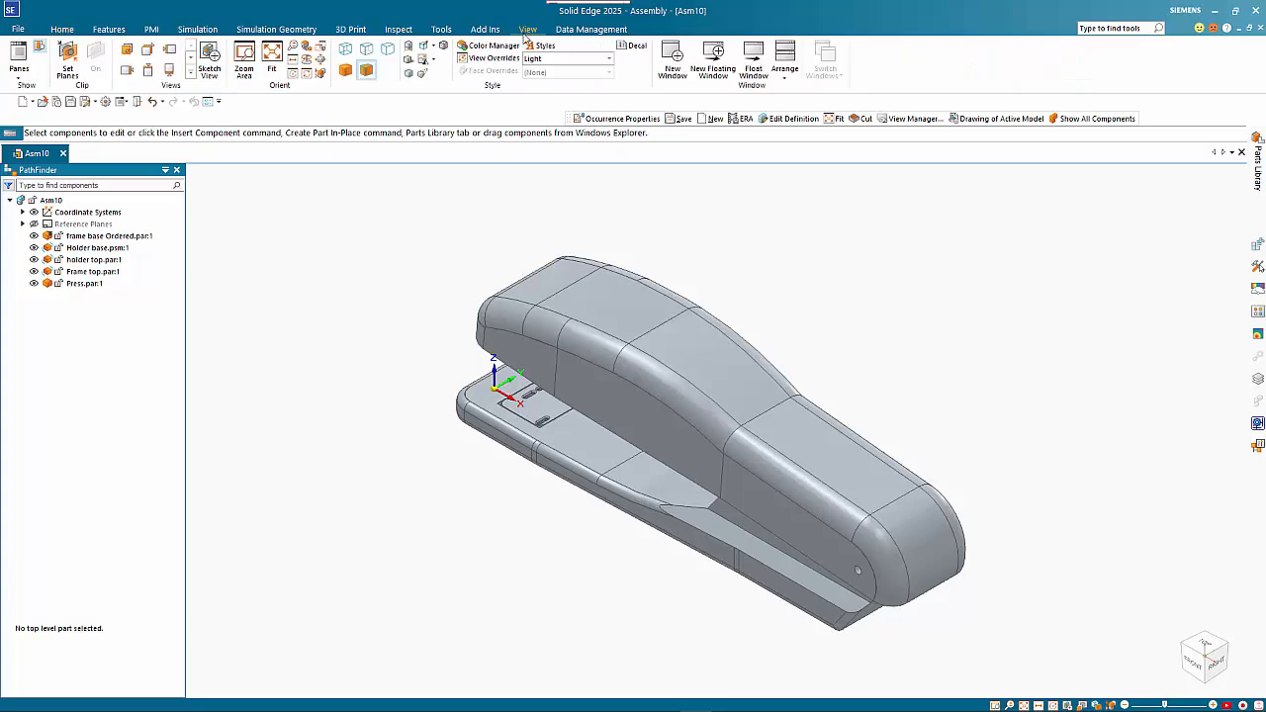
click(534, 297)
click(612, 78)
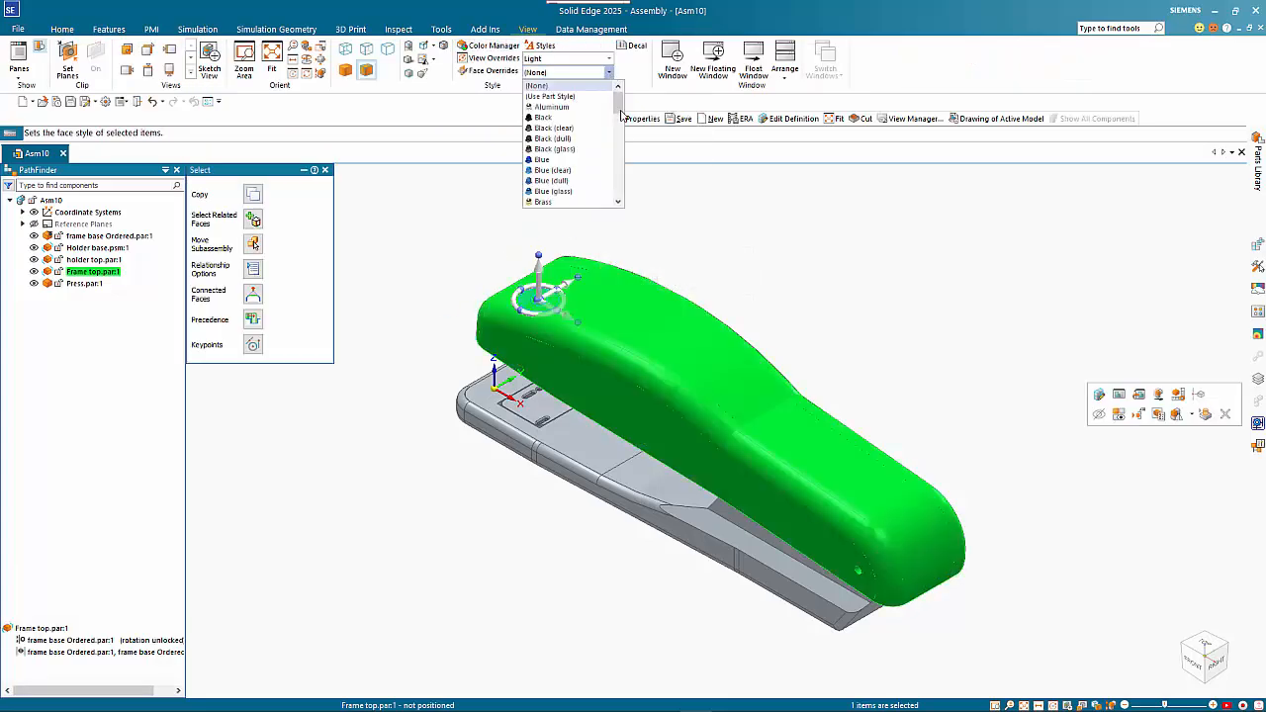
drag(621, 104, 622, 154)
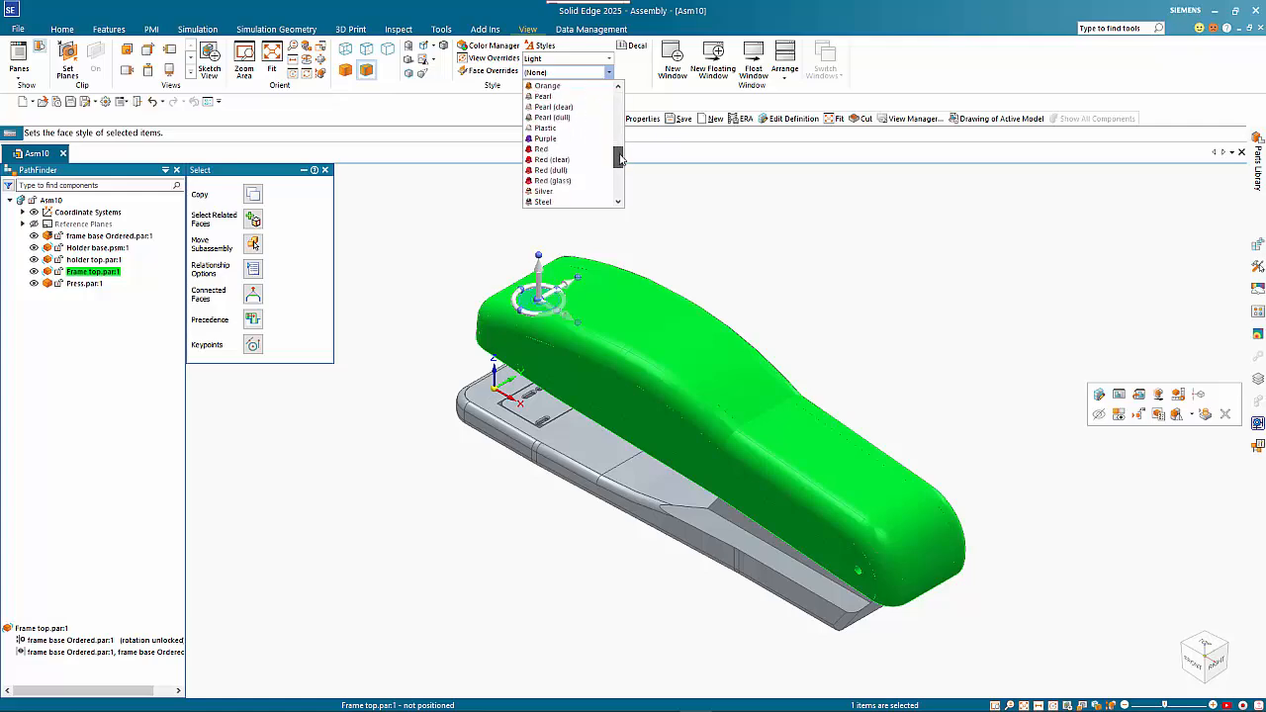
click(543, 170)
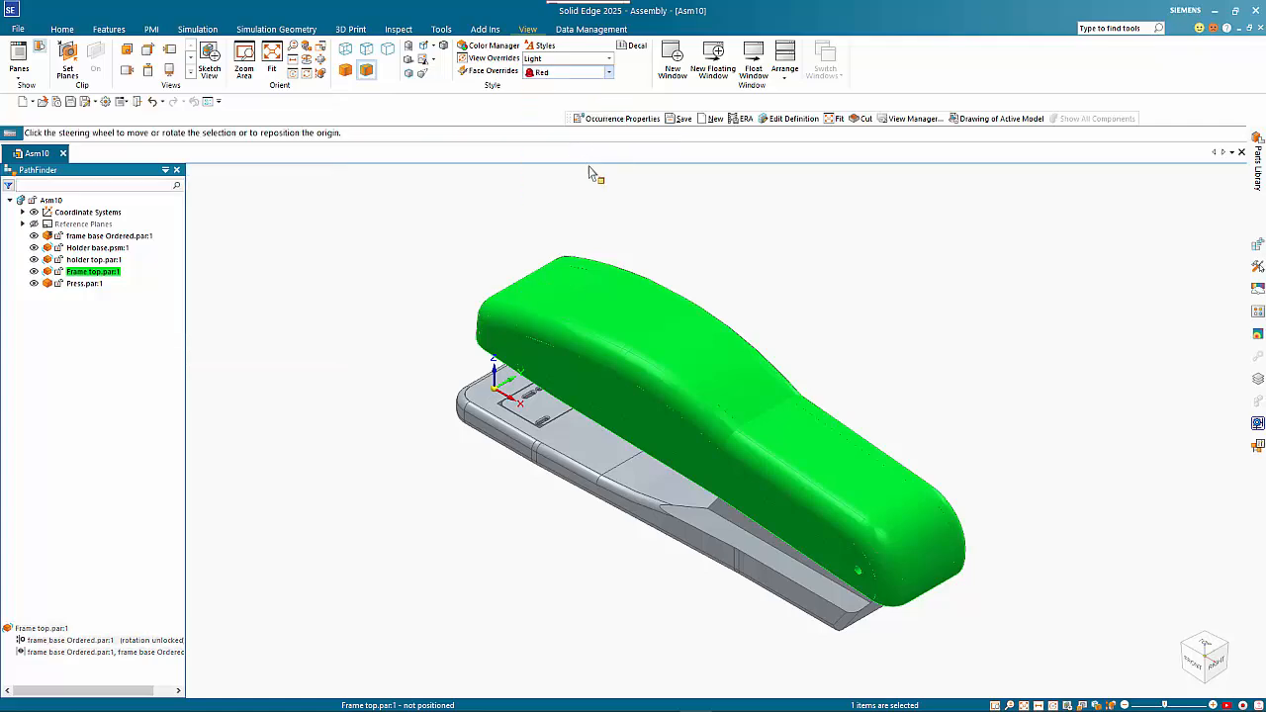
click(714, 220)
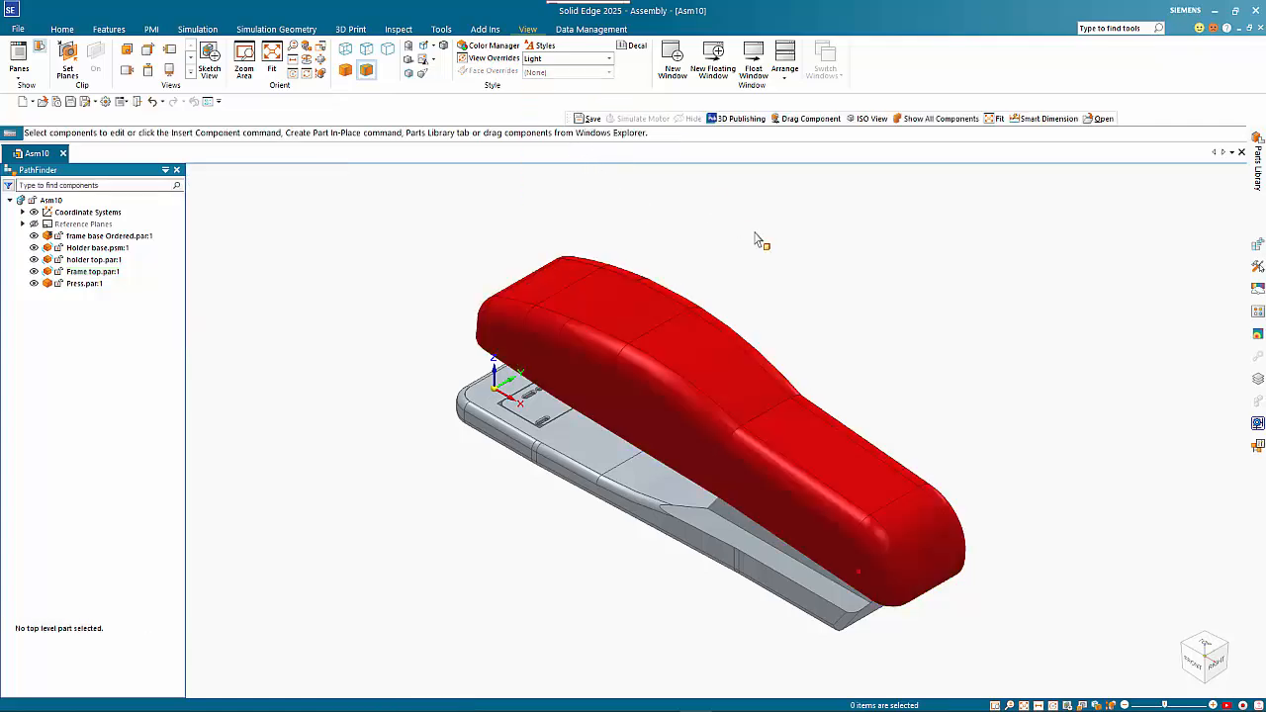
Apply the Steel face style to the press plate in the frame base recess
click(546, 404)
click(608, 72)
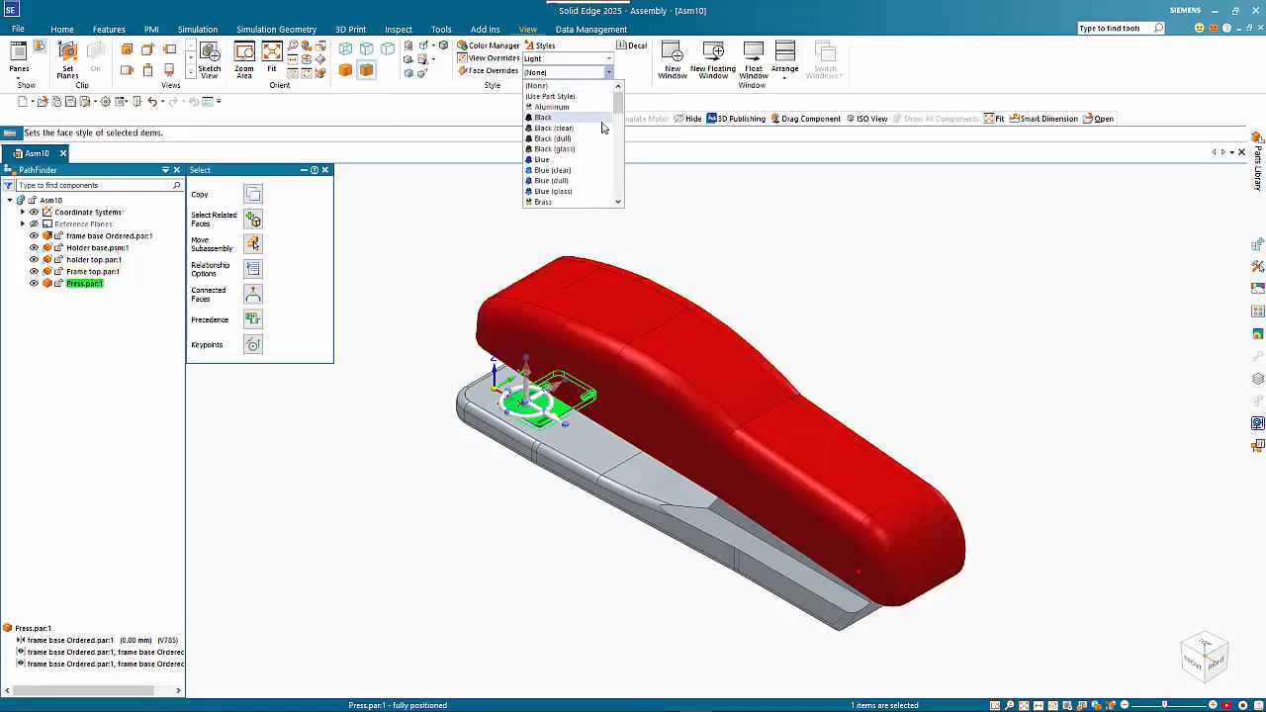
scroll(618, 173, down, 2)
scroll(618, 173, down, 4)
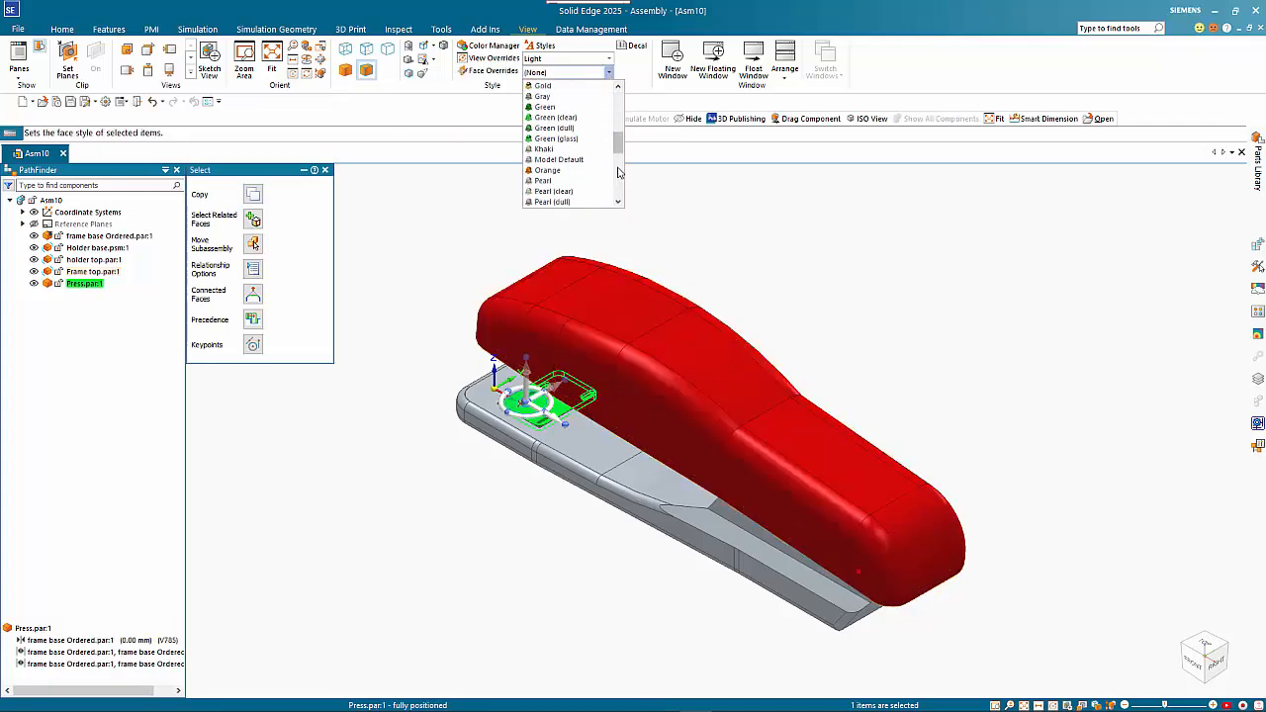
scroll(620, 187, down, 4)
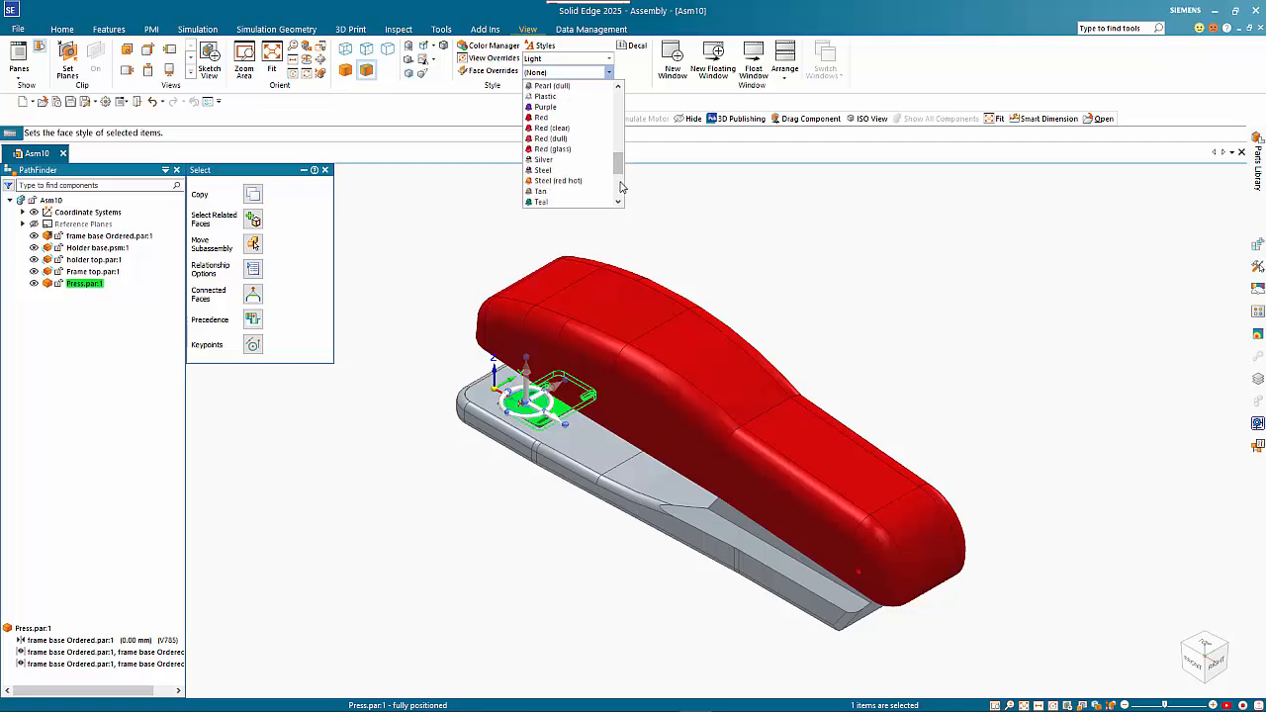
click(565, 170)
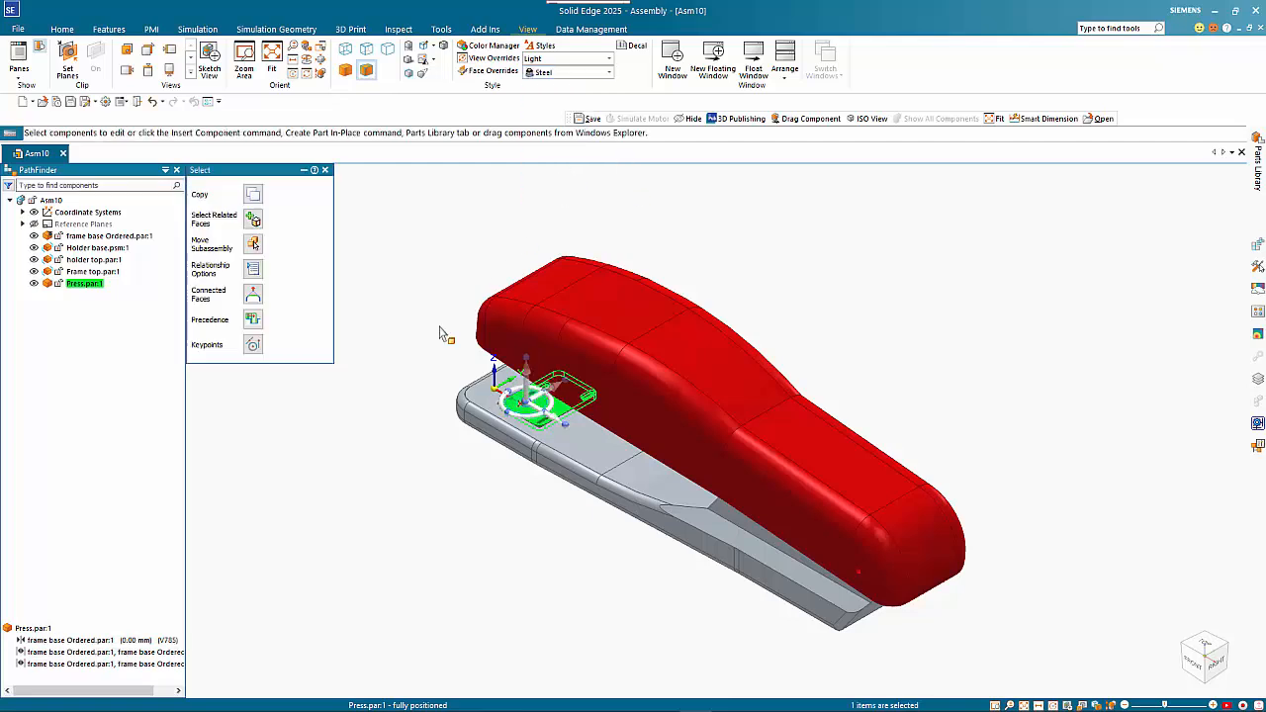
click(381, 455)
middle_drag(424, 581, 442, 552)
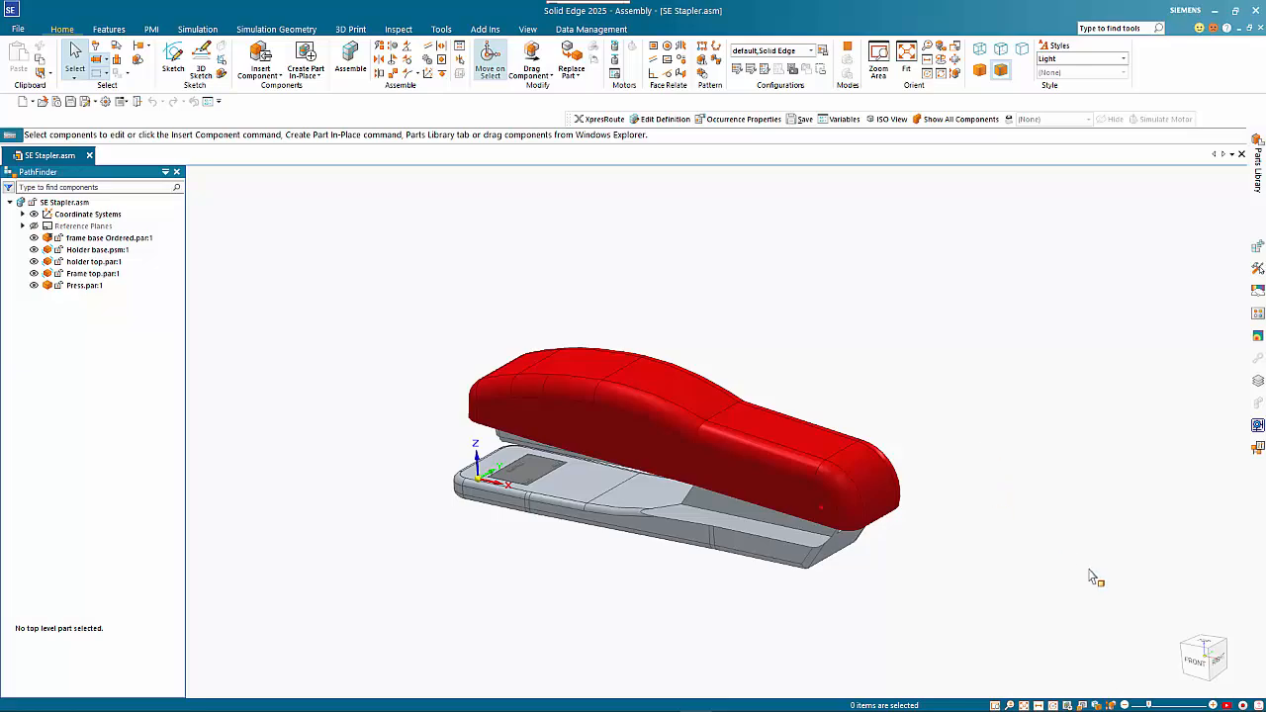
Set up a collision-detecting rotational component drag of the frame top about its hole axis, checking collisions among all analyzed parts
click(1194, 661)
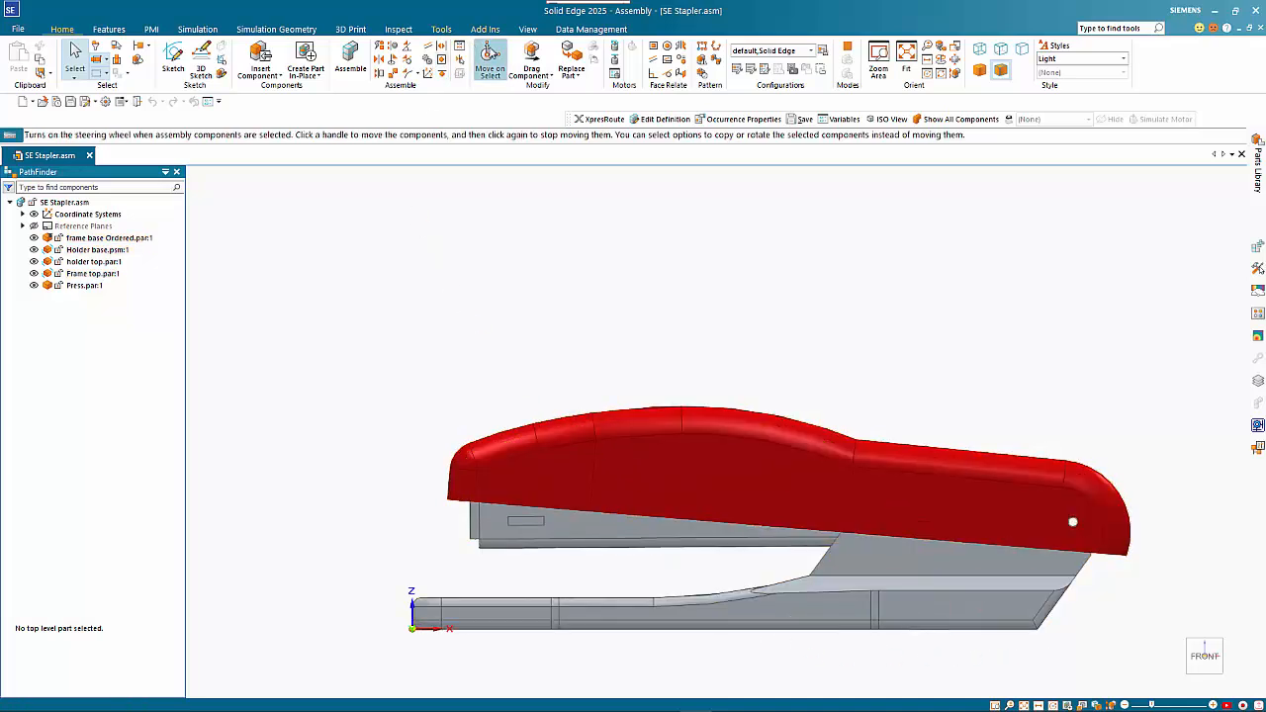
click(531, 60)
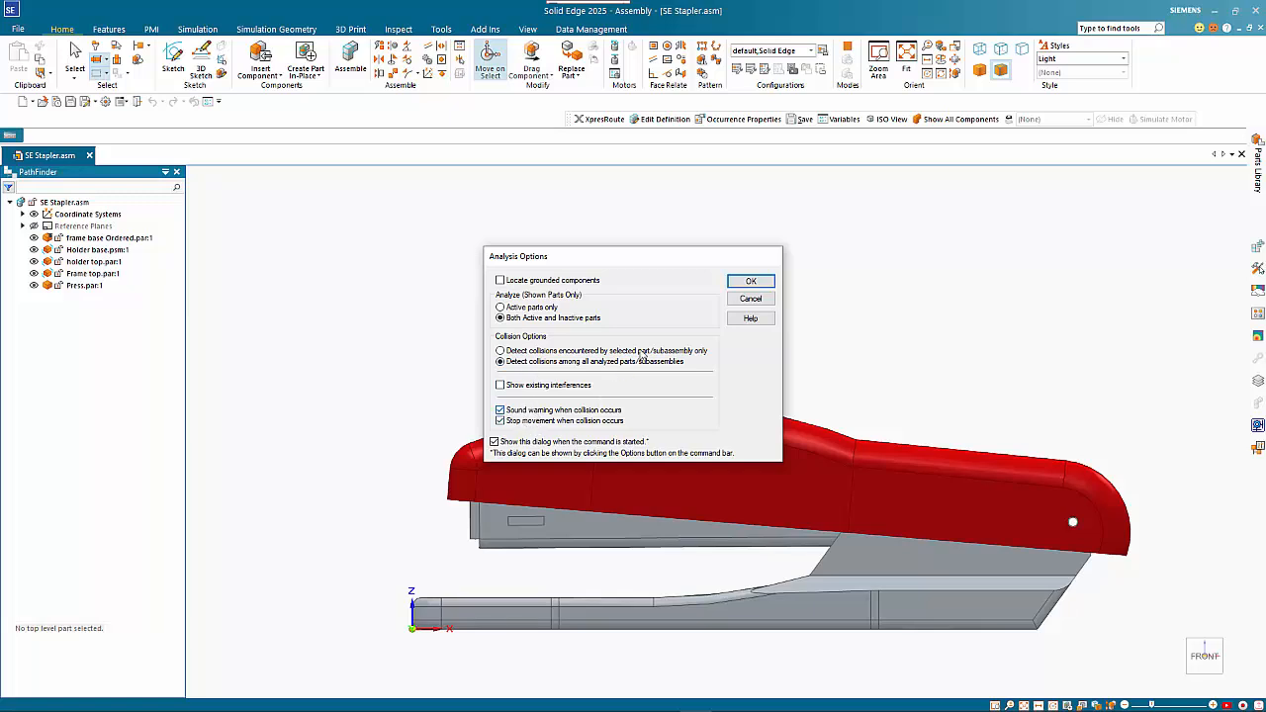
click(751, 283)
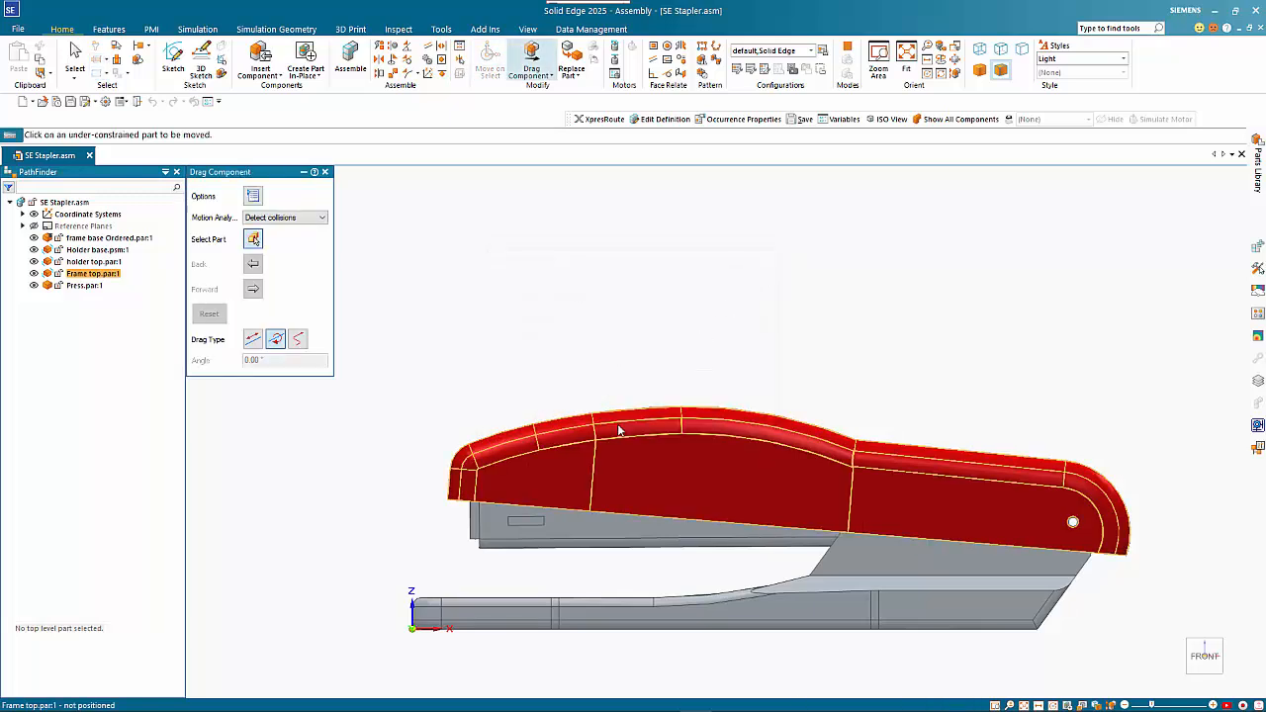
click(618, 425)
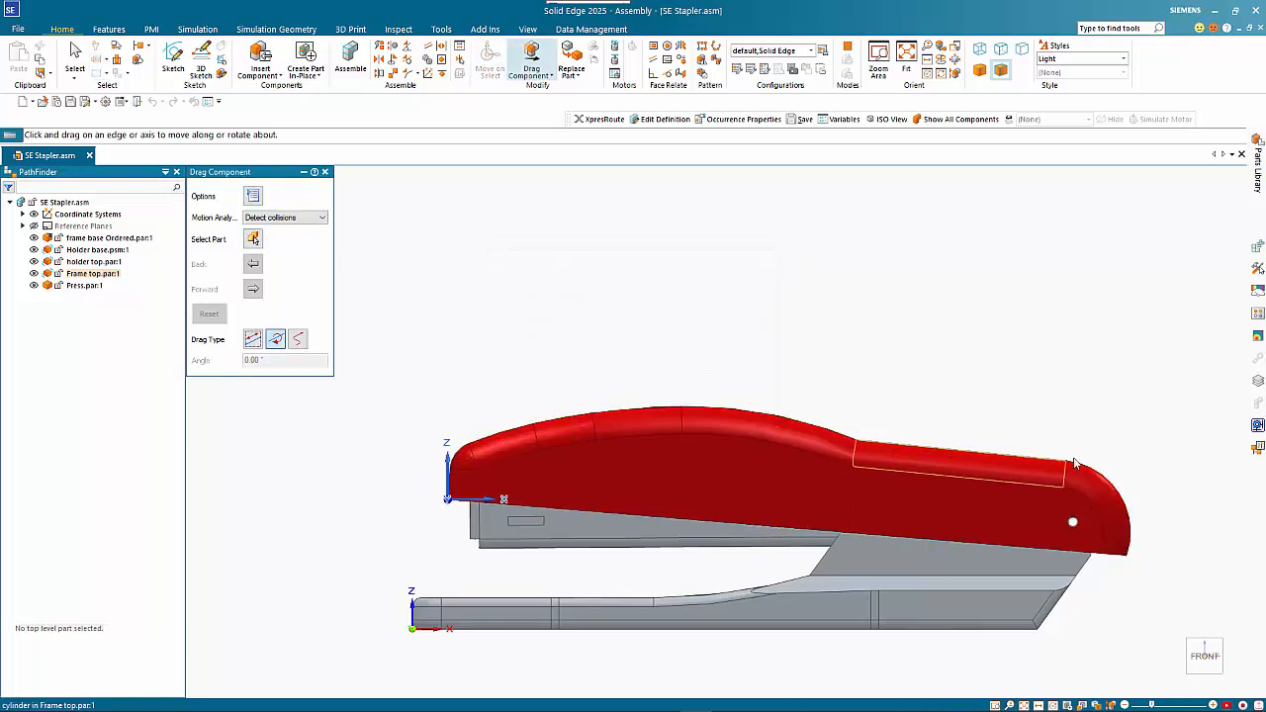
click(278, 341)
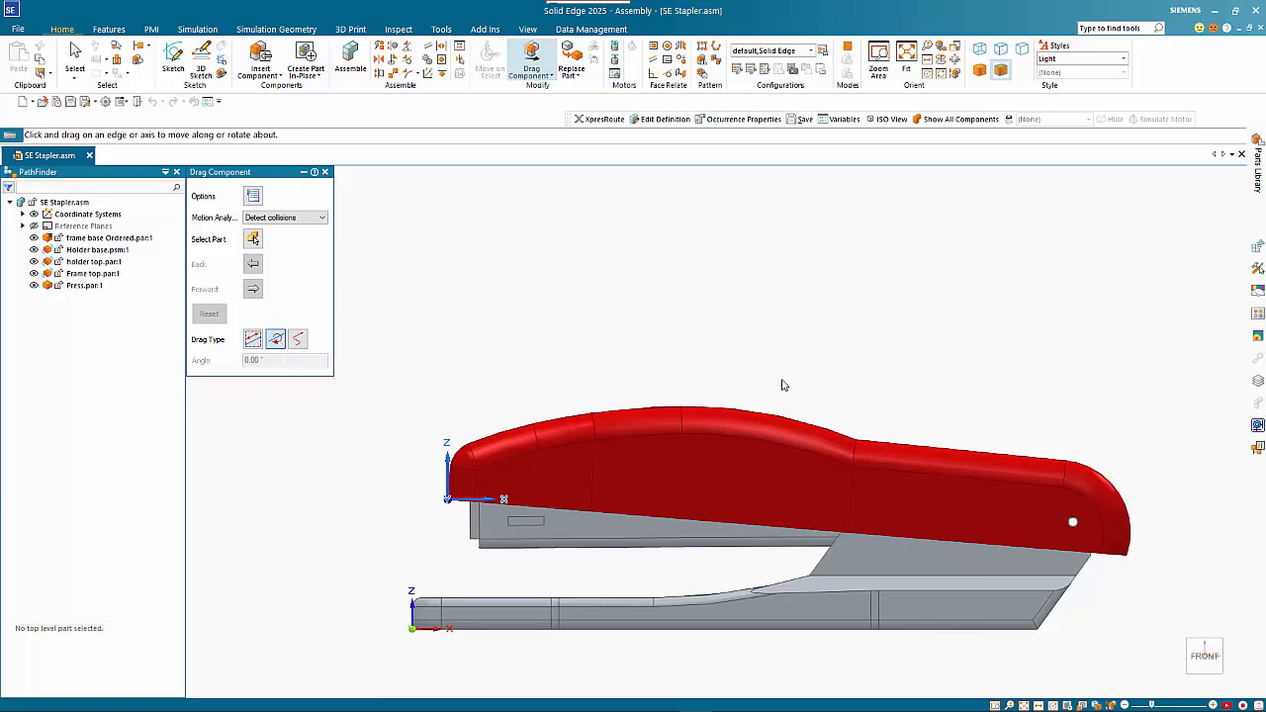
middle_drag(825, 376, 804, 511)
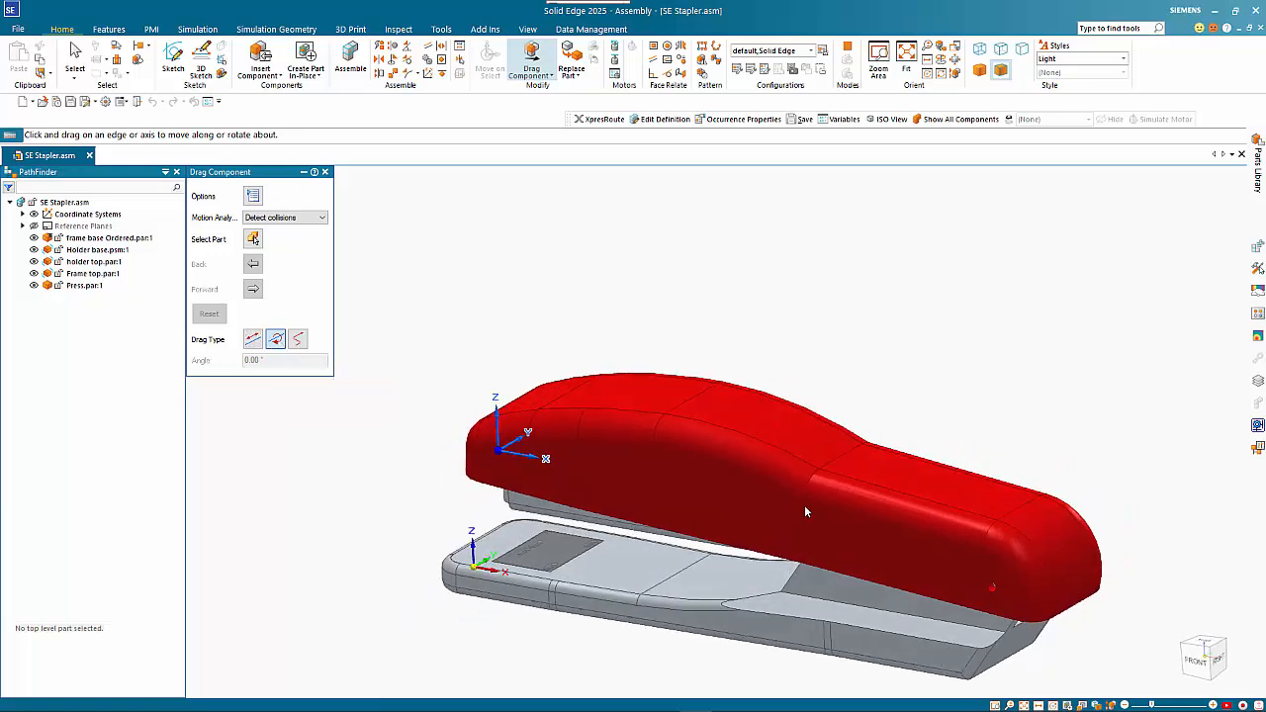
click(994, 589)
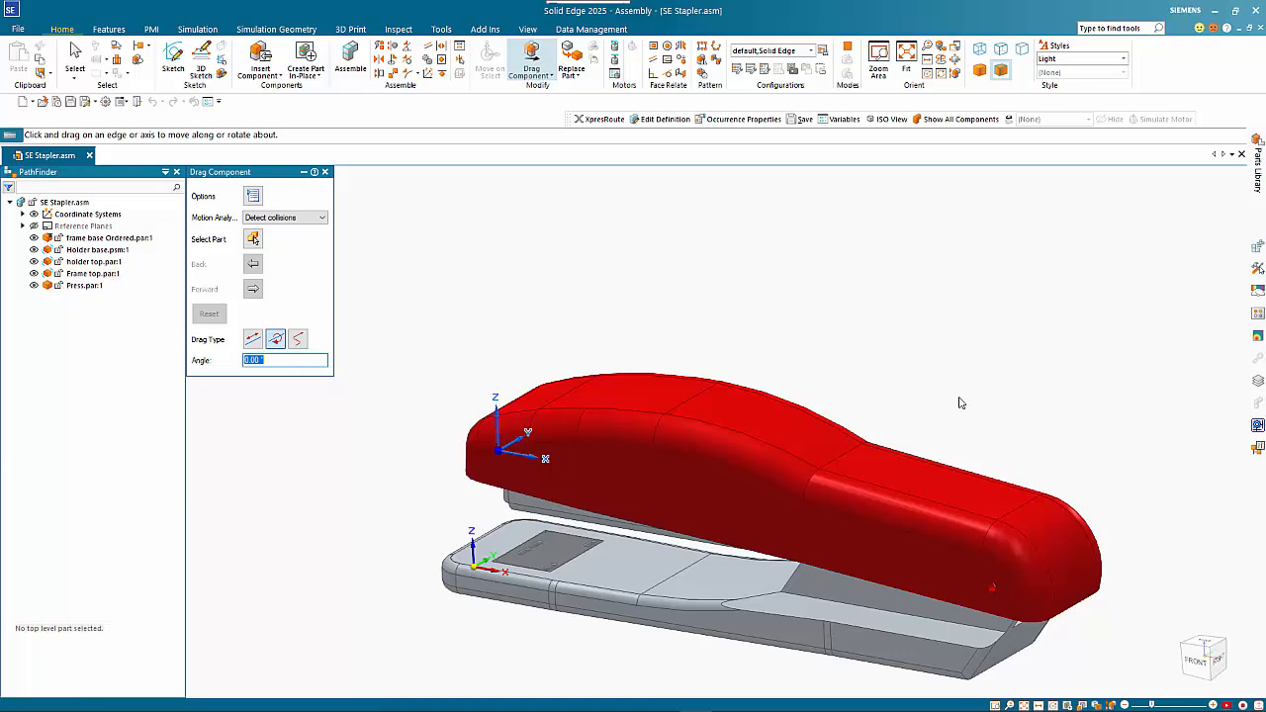
Rotate the frame top open to about 316° in the front view, and swing it back down onto the holder parts
click(1197, 665)
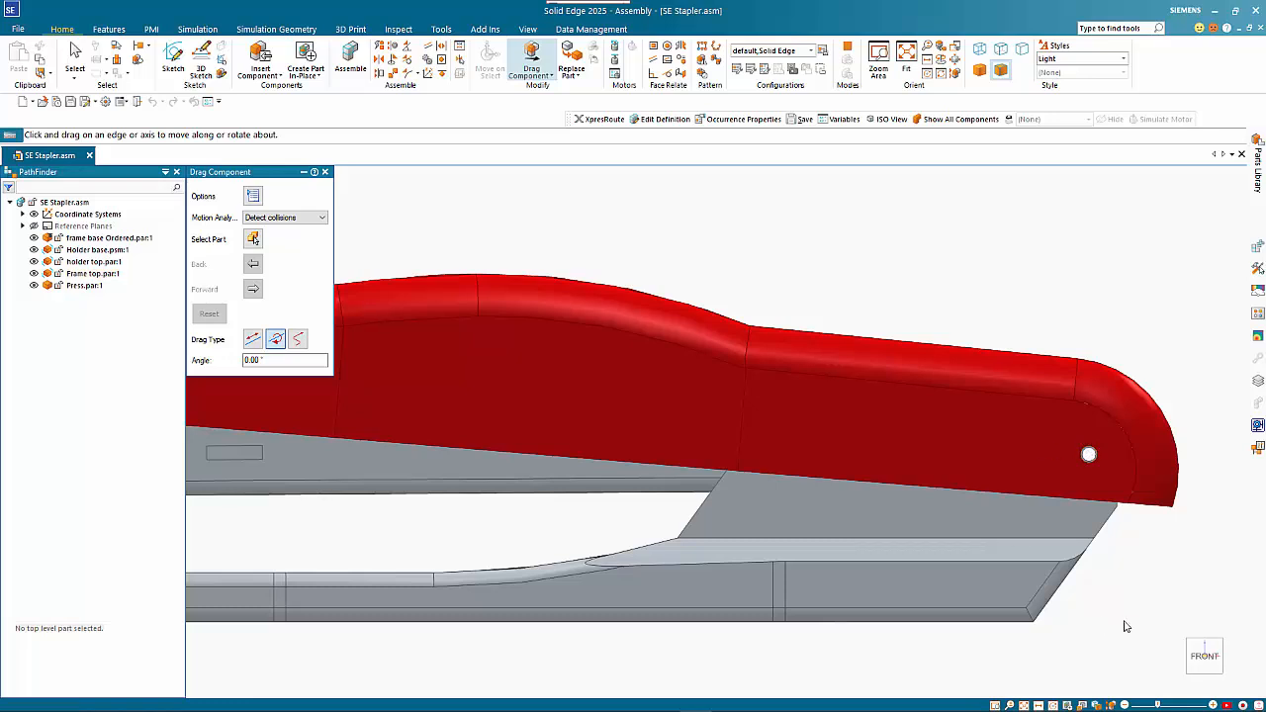
scroll(1125, 625, down, 3)
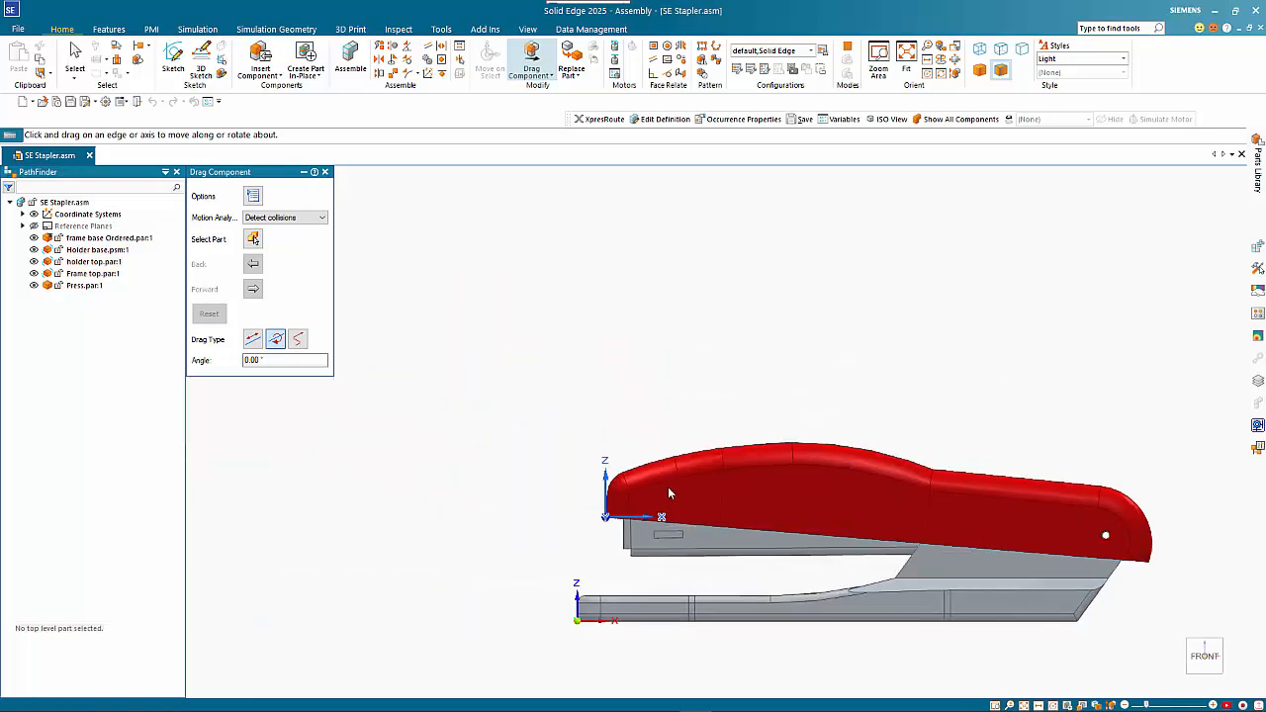
drag(660, 429, 701, 402)
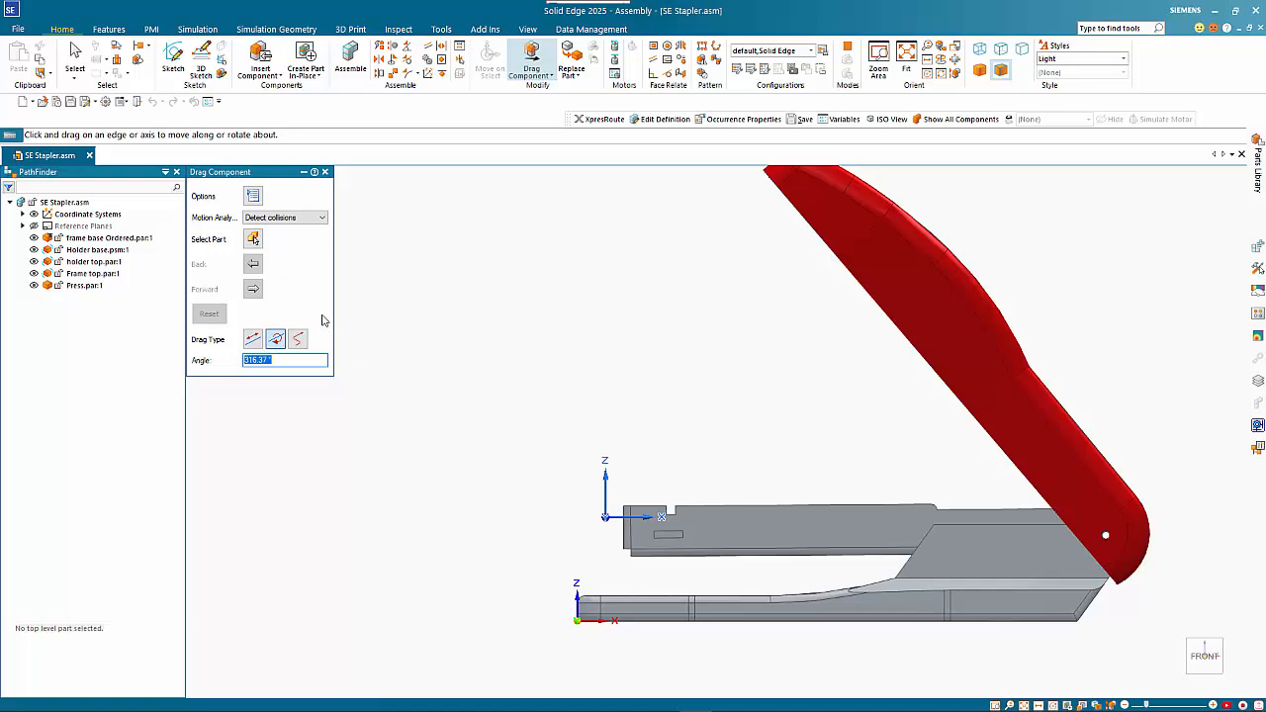
middle_drag(444, 338, 578, 314)
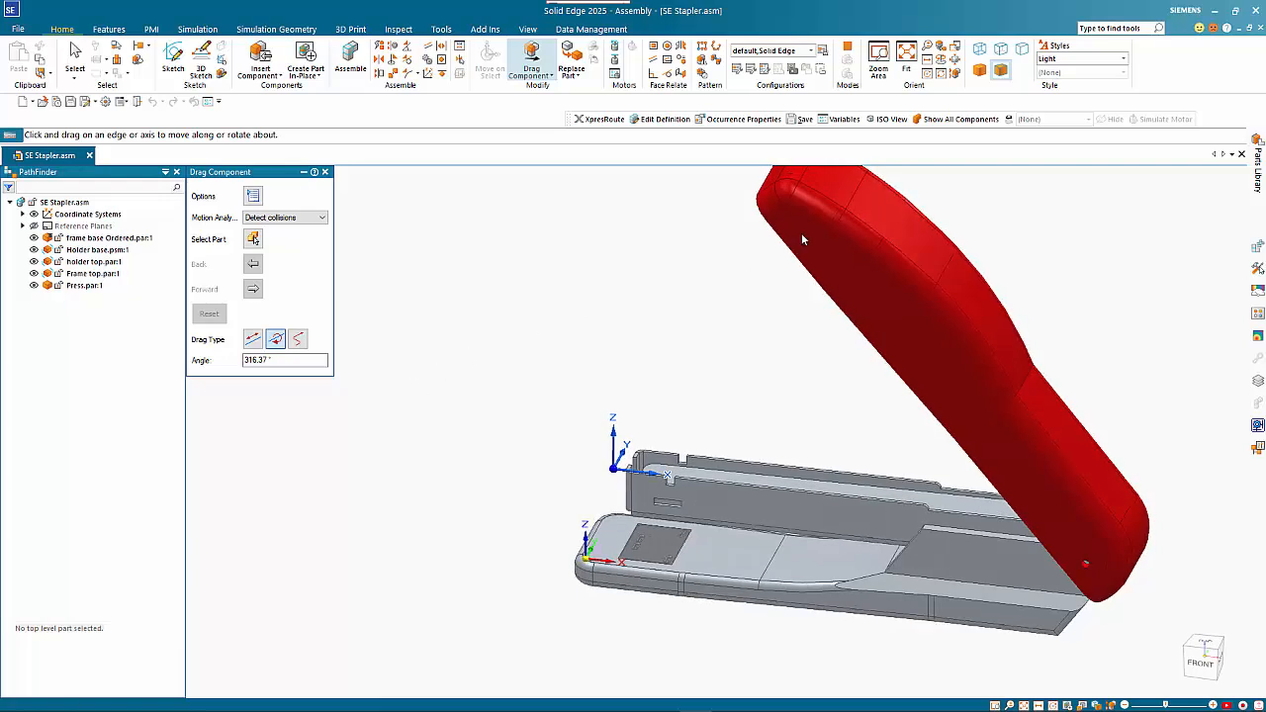
drag(805, 232, 616, 362)
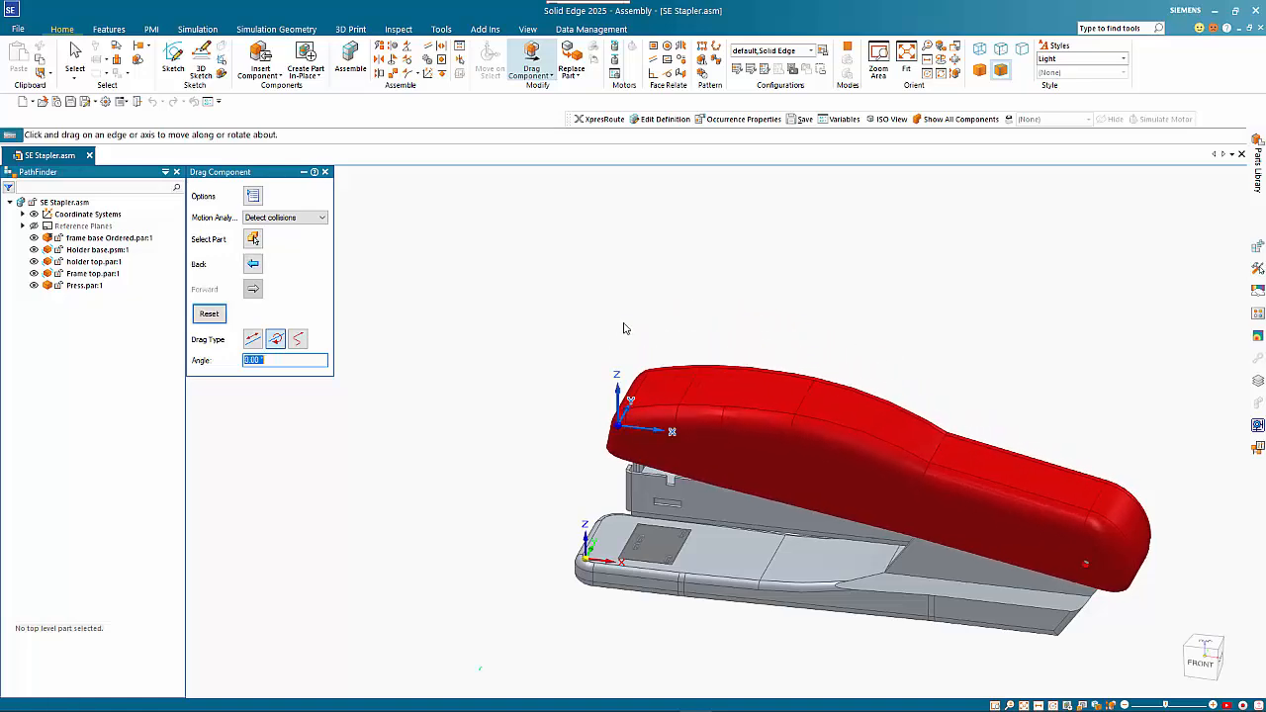
Inspect the stapler from below and above, reset the dragged frame top to its starting position, and leave Drag Component
middle_drag(1110, 537, 1128, 472)
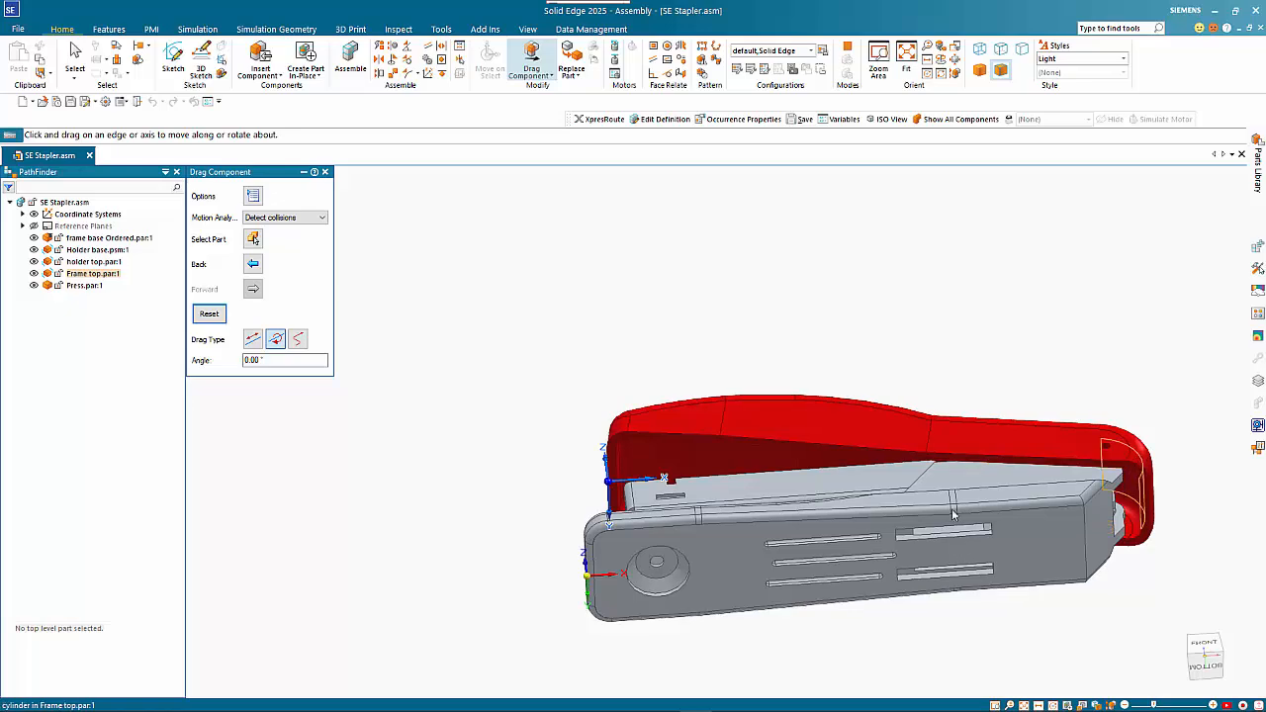
middle_drag(980, 403, 902, 548)
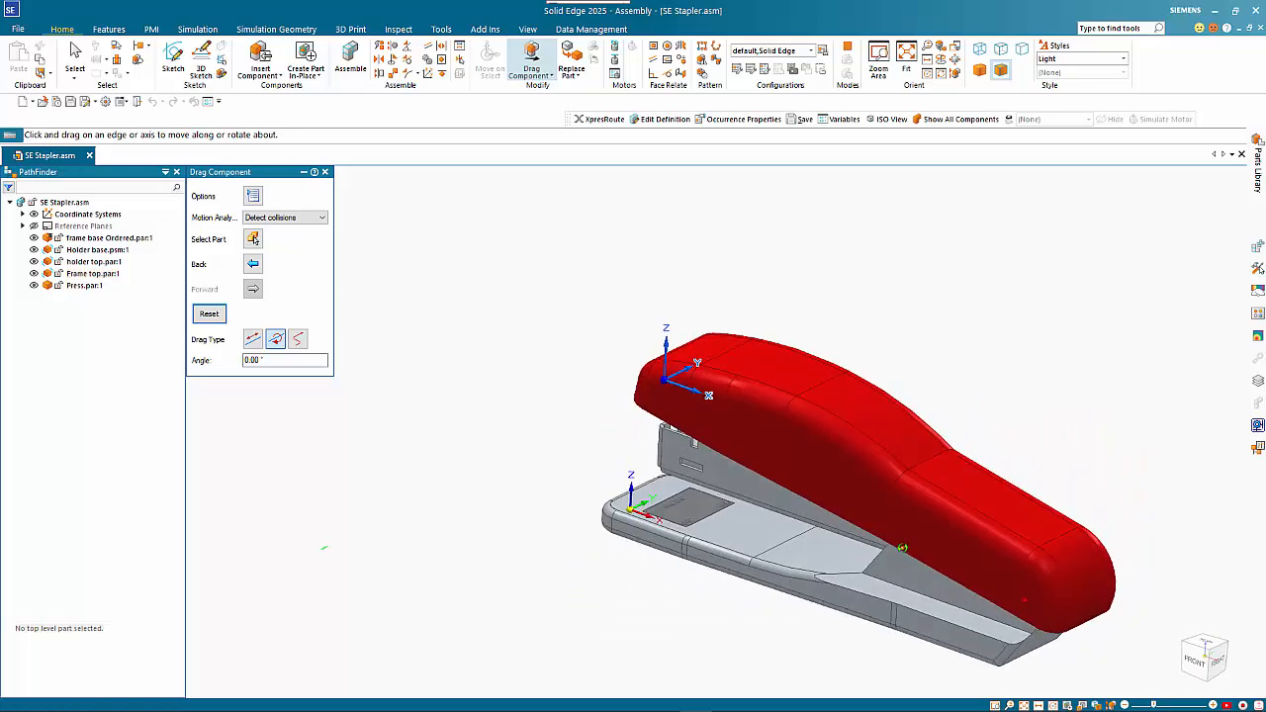
scroll(977, 577, down, 2)
scroll(1105, 632, up, 2)
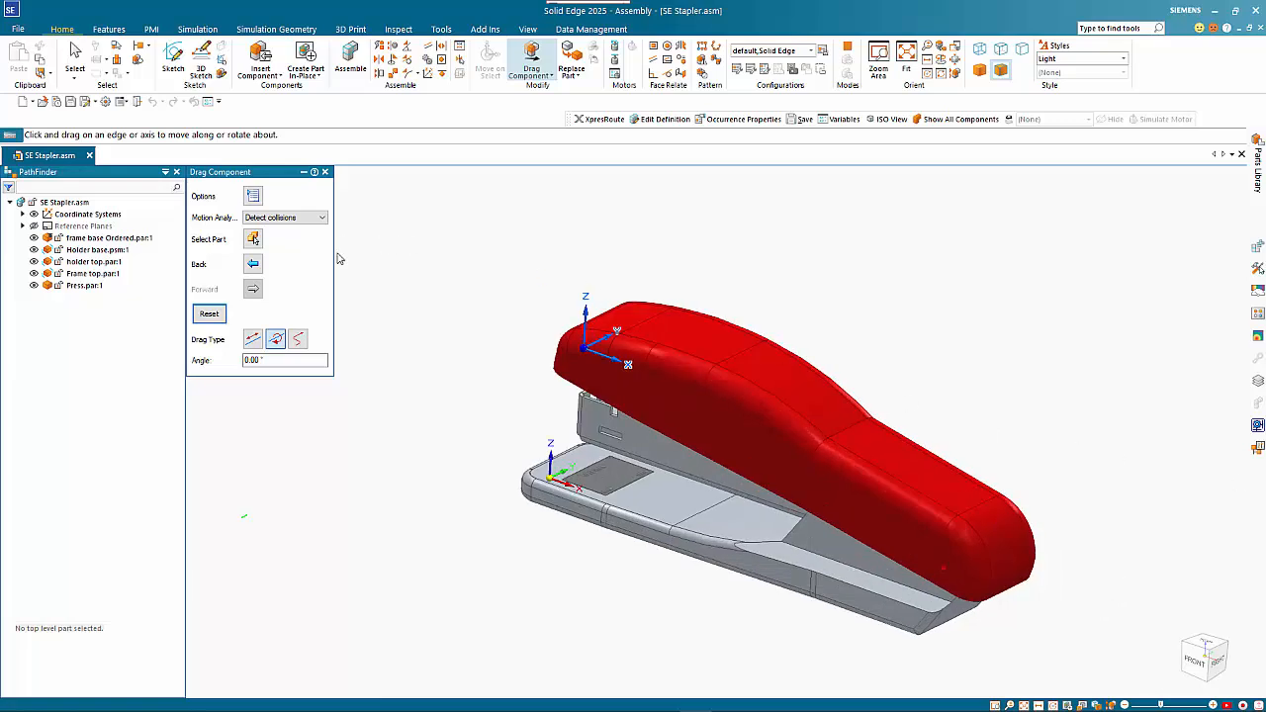
click(220, 316)
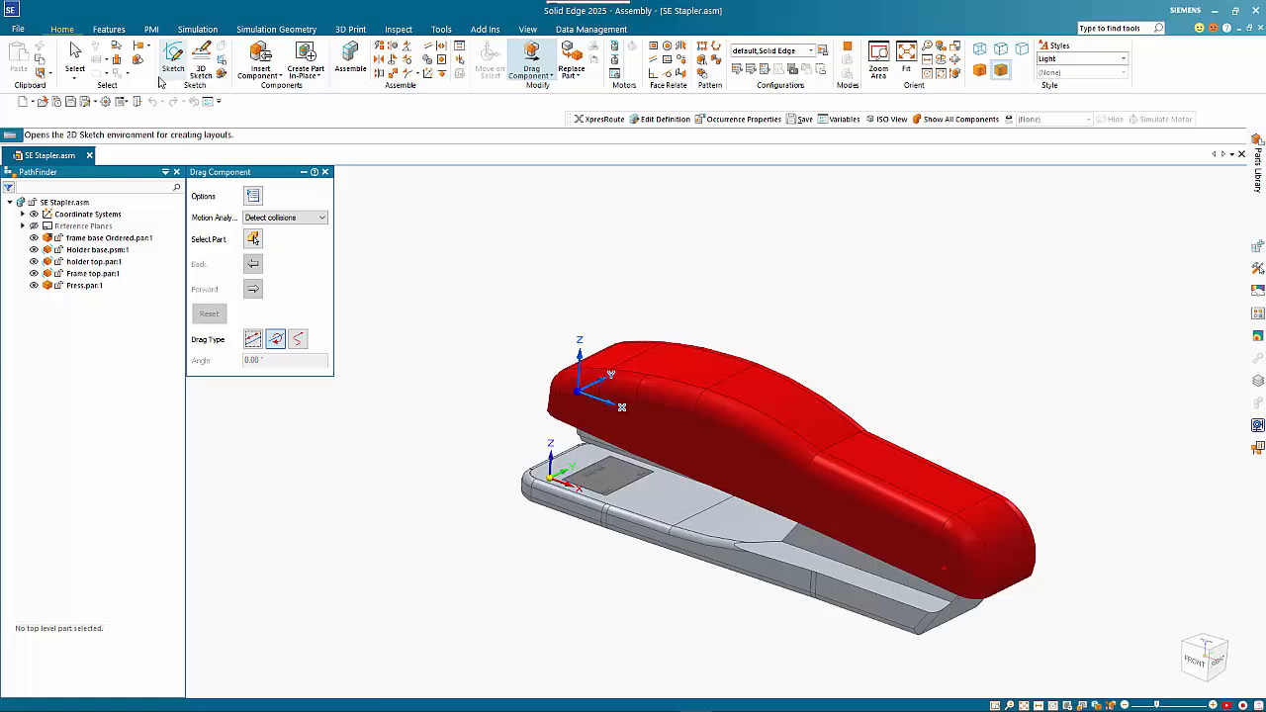
click(75, 76)
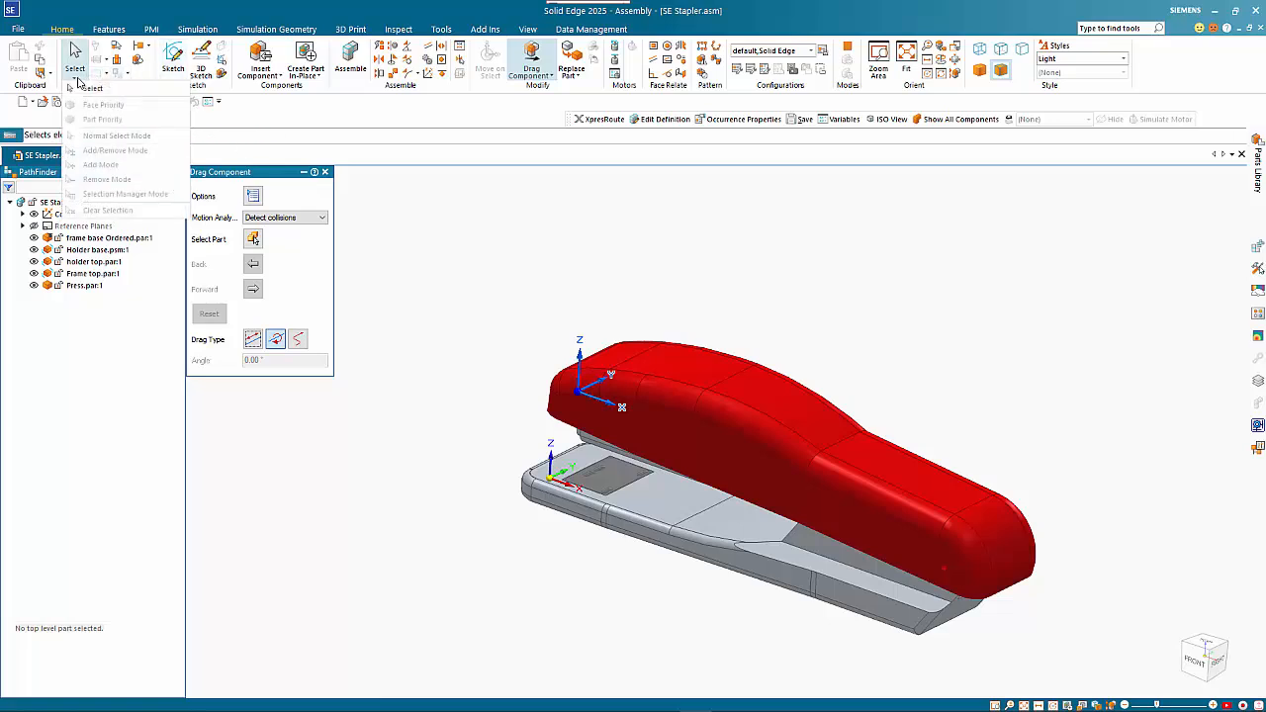
click(382, 206)
key(Escape)
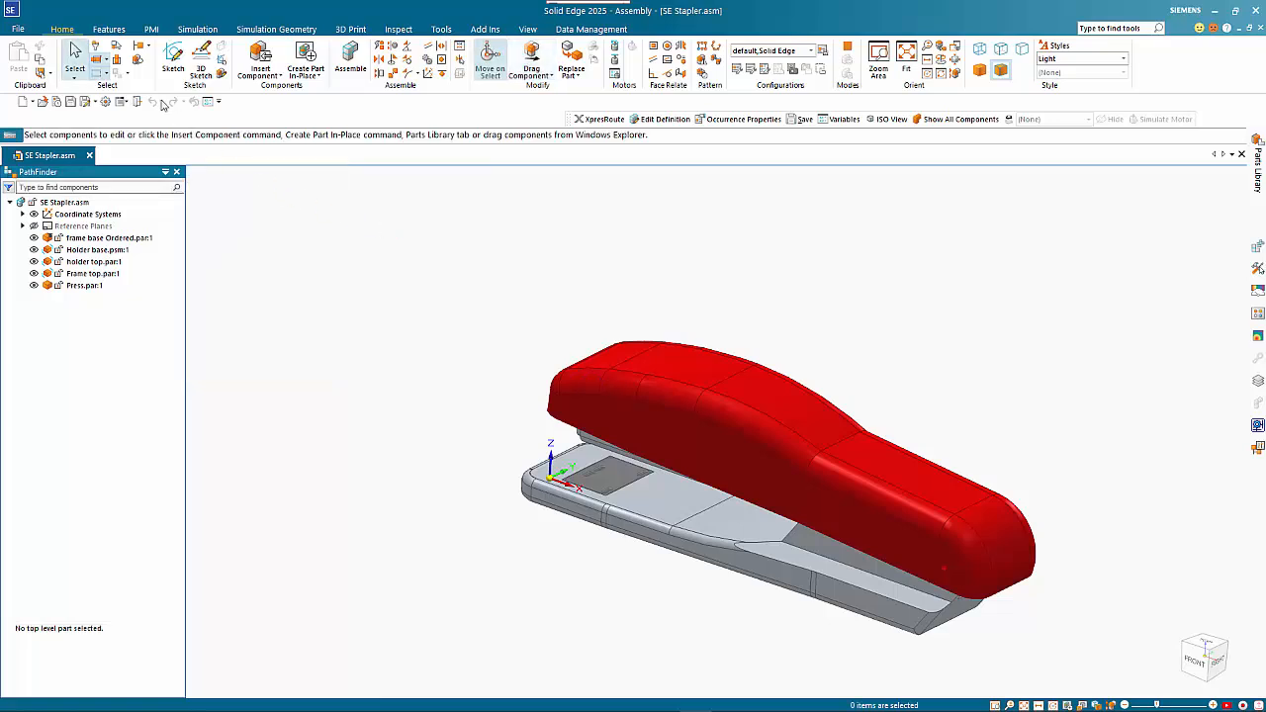
Using Face Priority selection, move the frame top's rounded rear end face outward by 5 mm
click(76, 75)
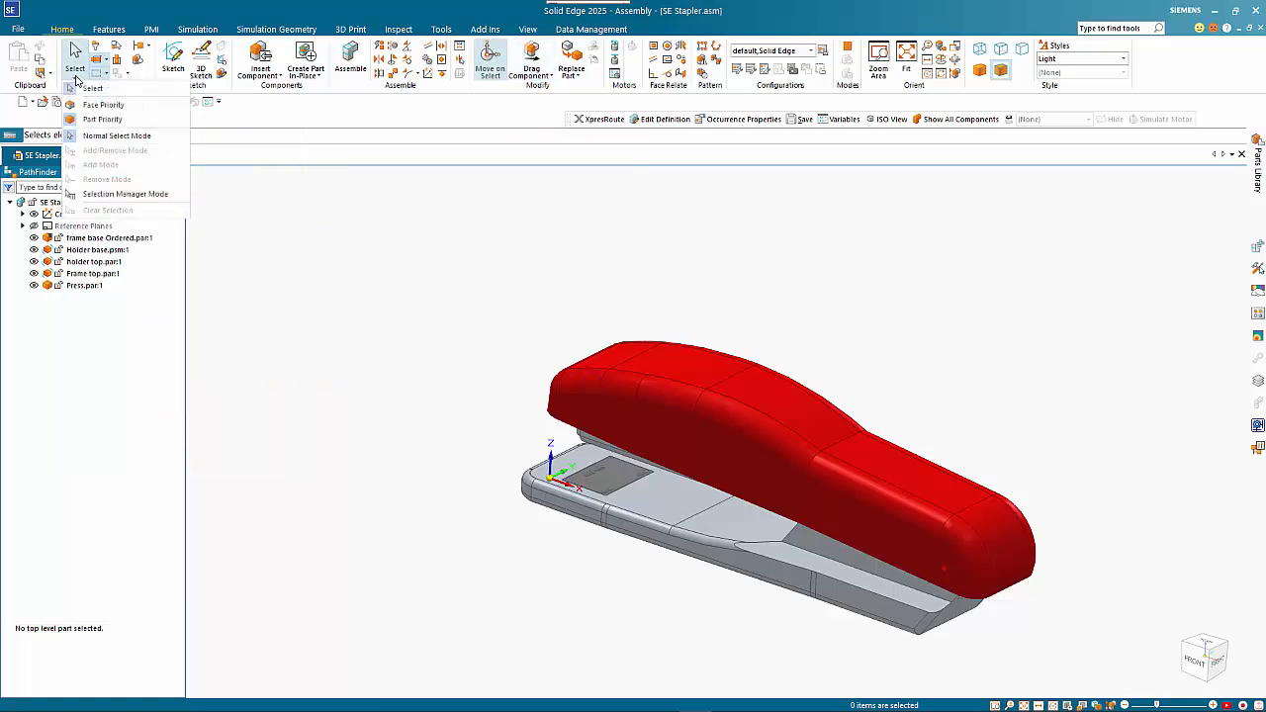
click(100, 105)
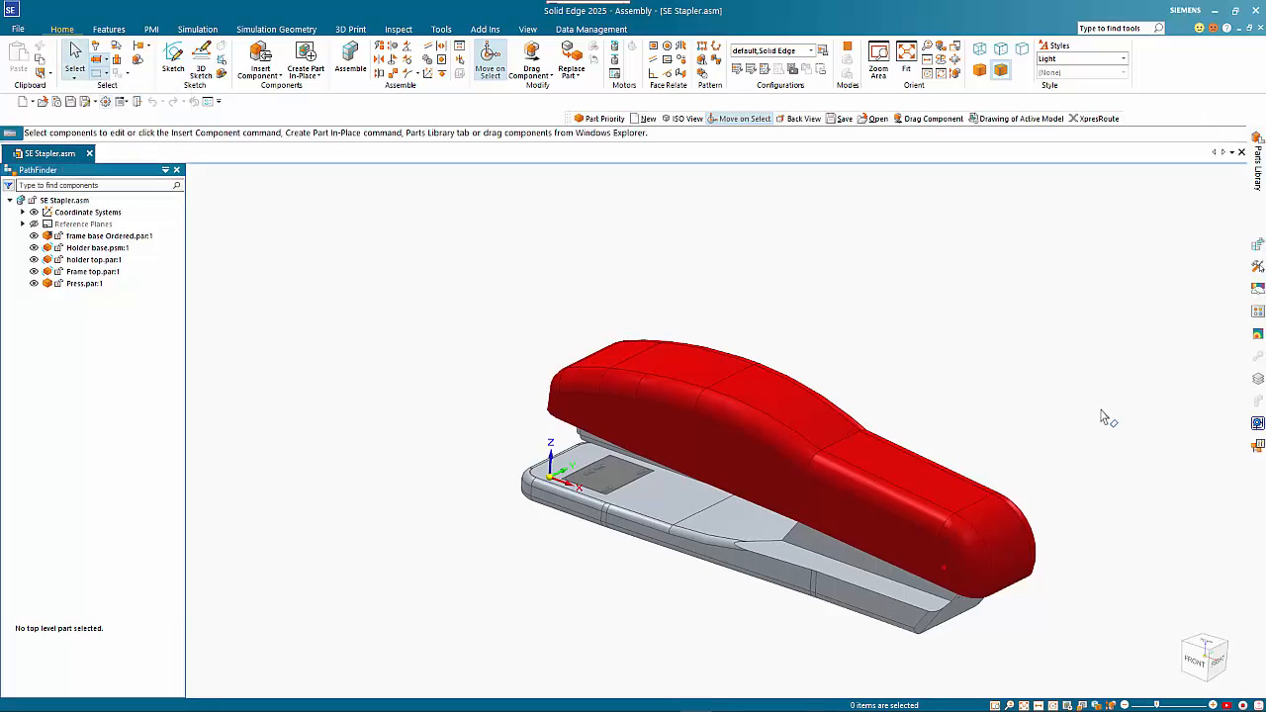
click(1001, 543)
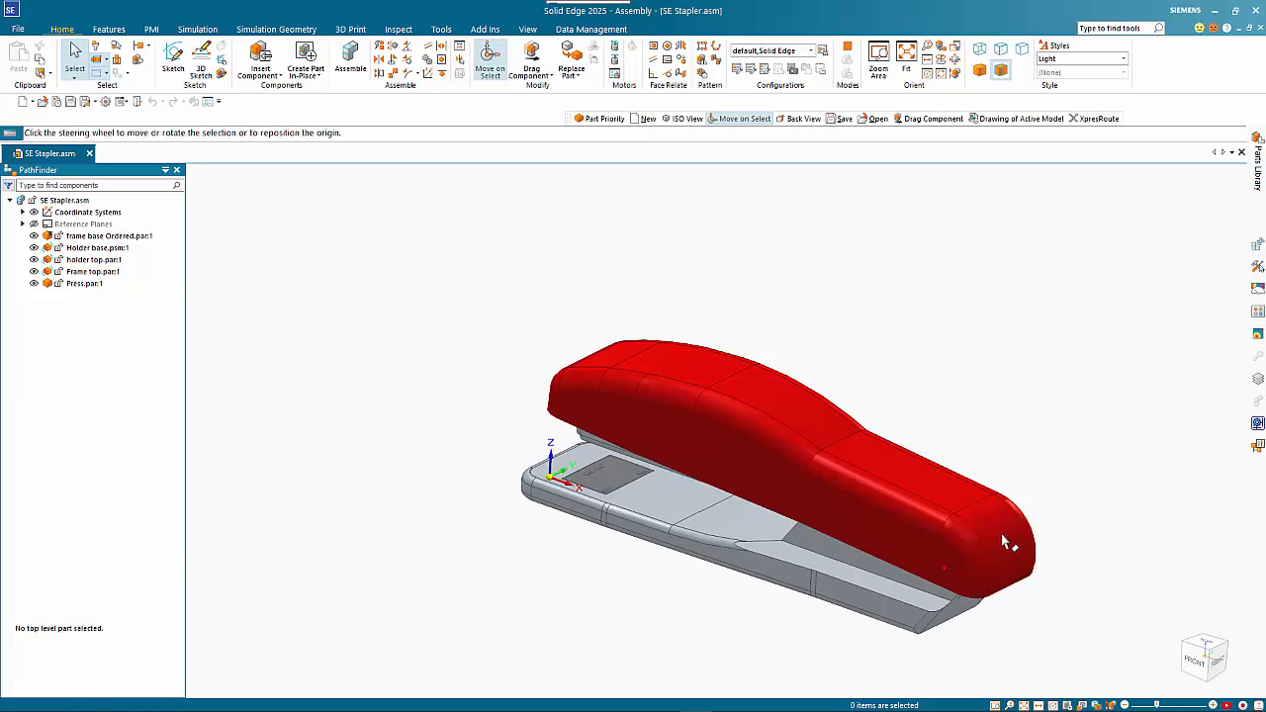
scroll(1064, 637, up, 3)
scroll(1064, 637, up, 2)
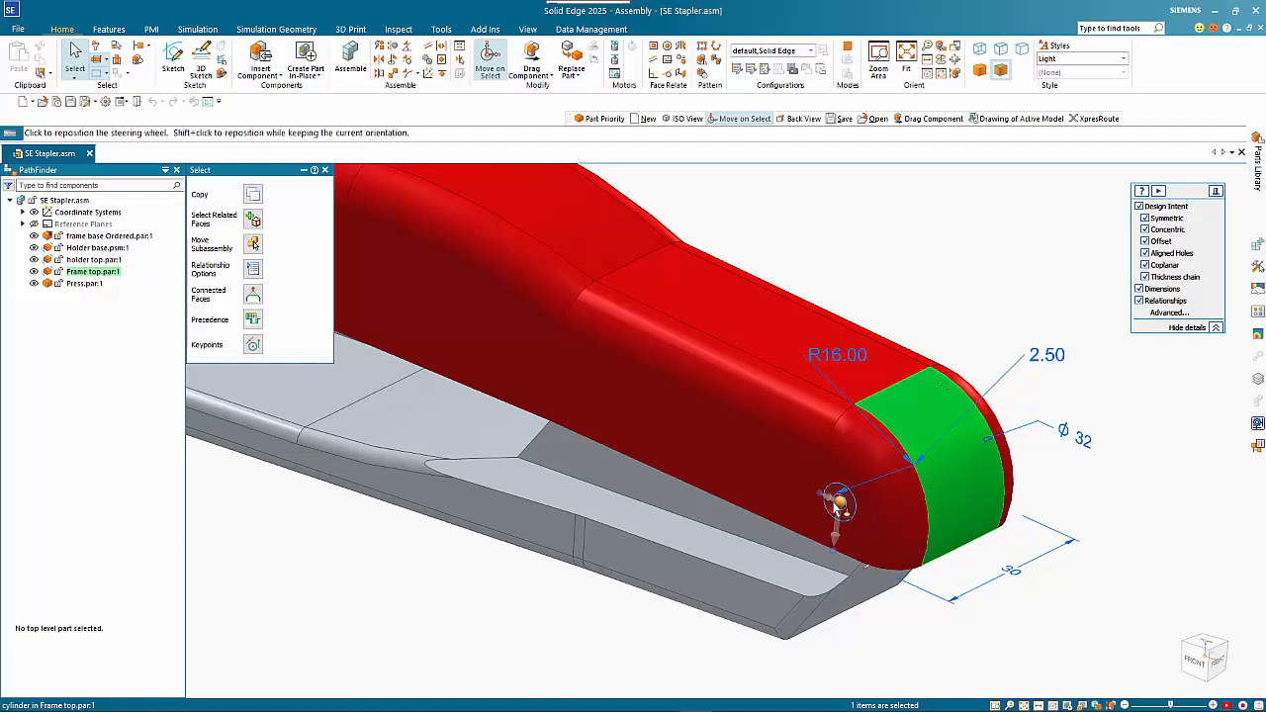
click(835, 503)
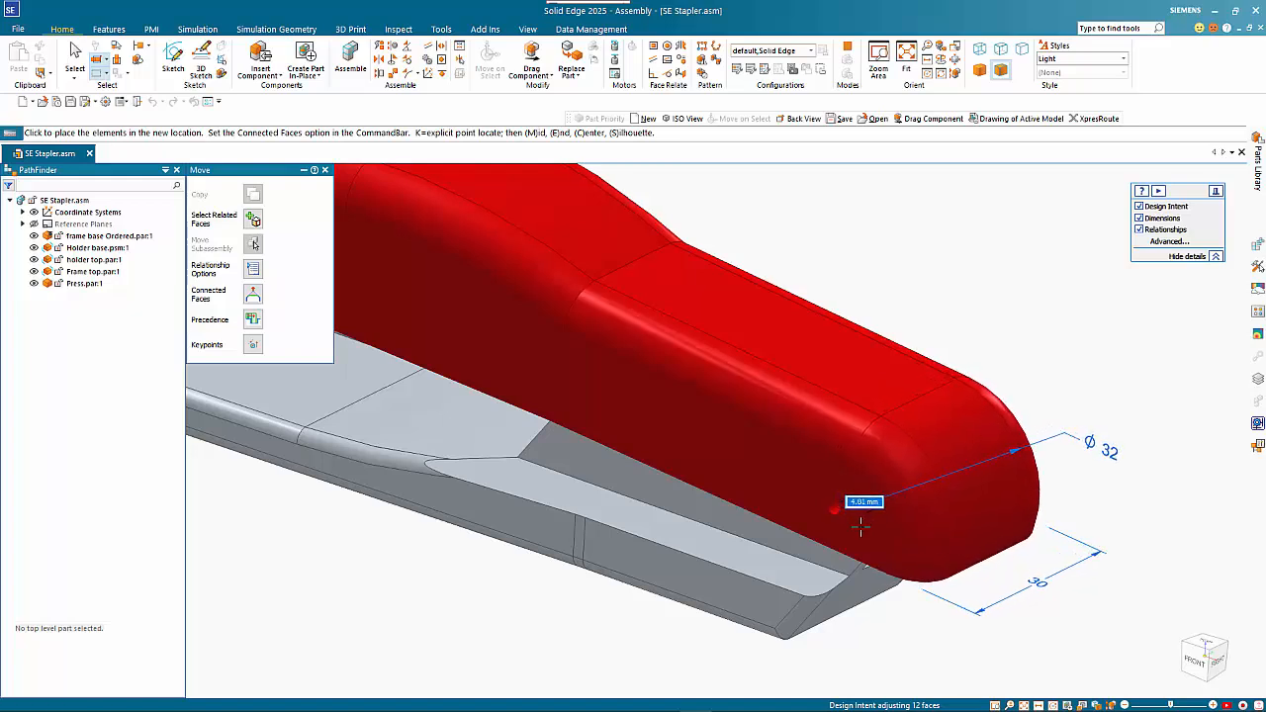
text(5)
key(Return)
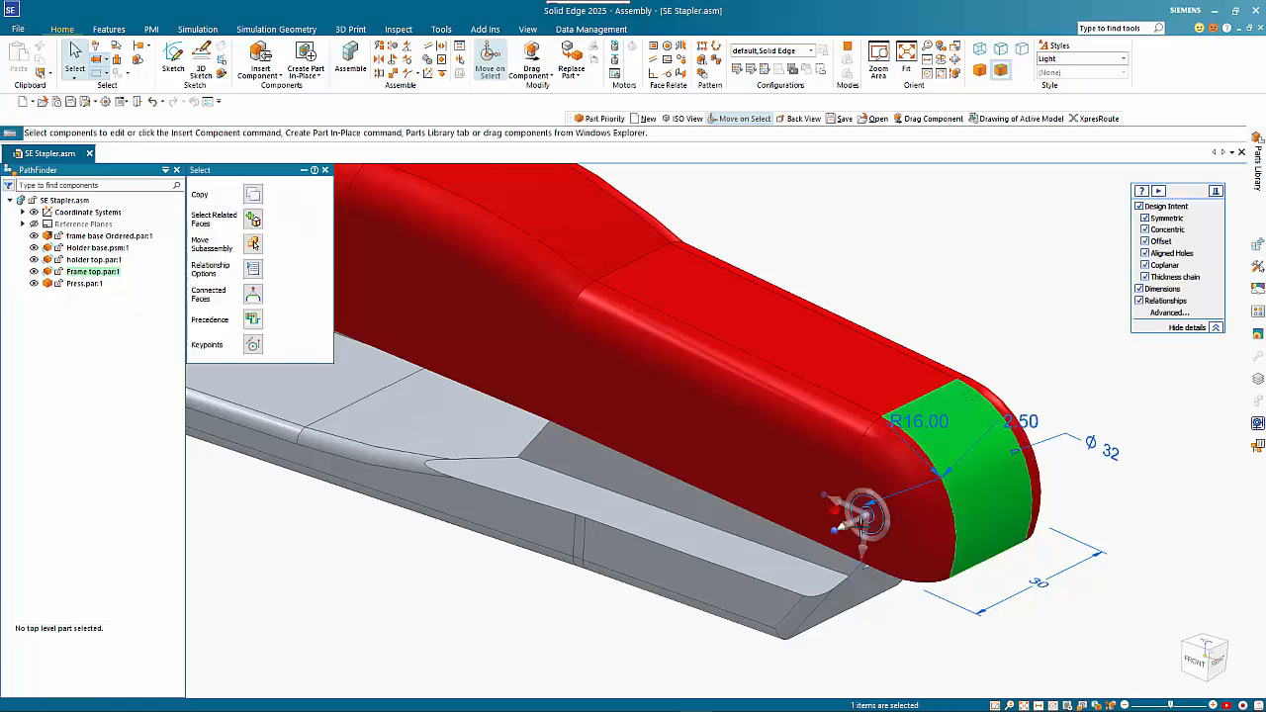
Deselect the face, set the selection mode to Part Priority, and test it by selecting and deselecting the whole frame top
click(898, 653)
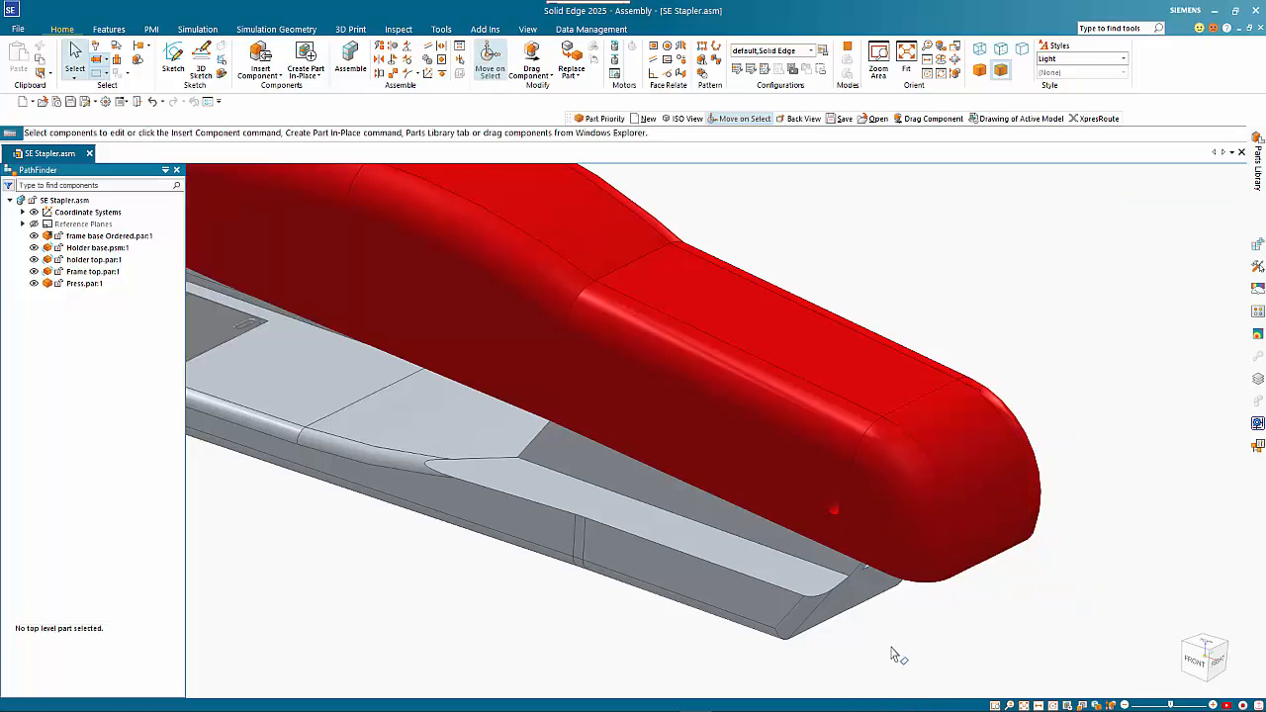
click(75, 76)
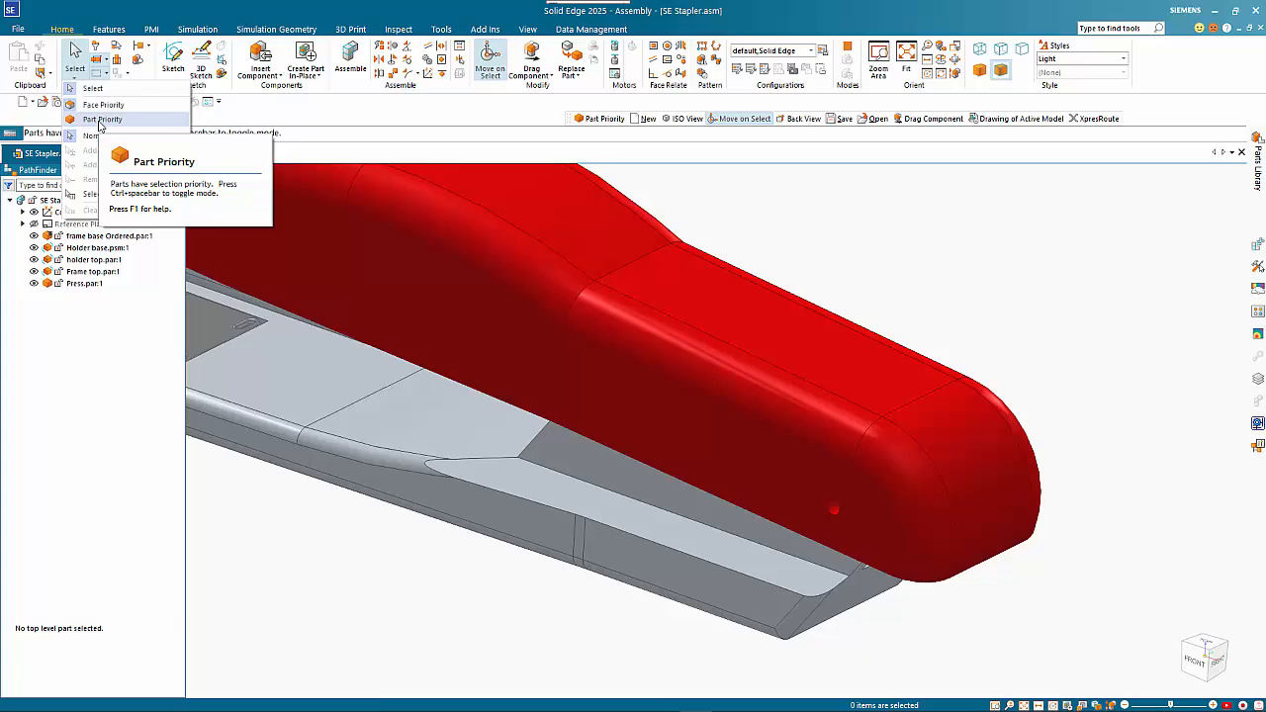
click(100, 120)
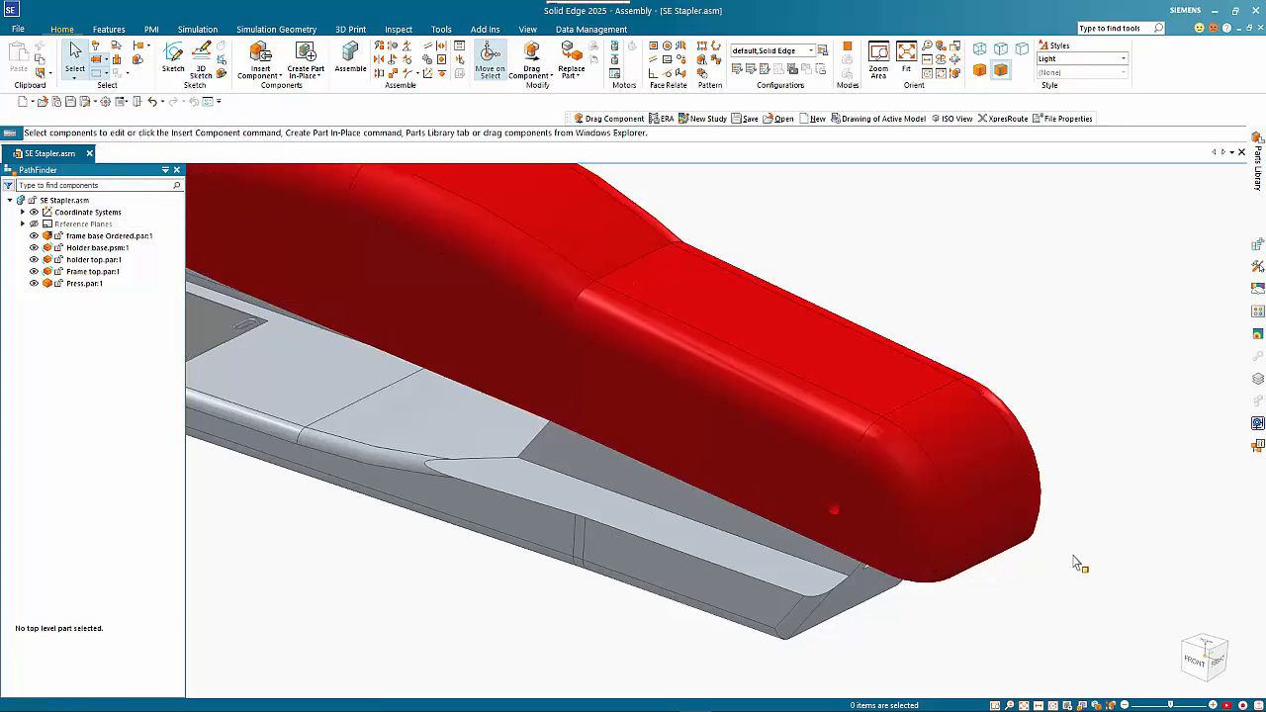
scroll(1078, 563, down, 5)
click(960, 482)
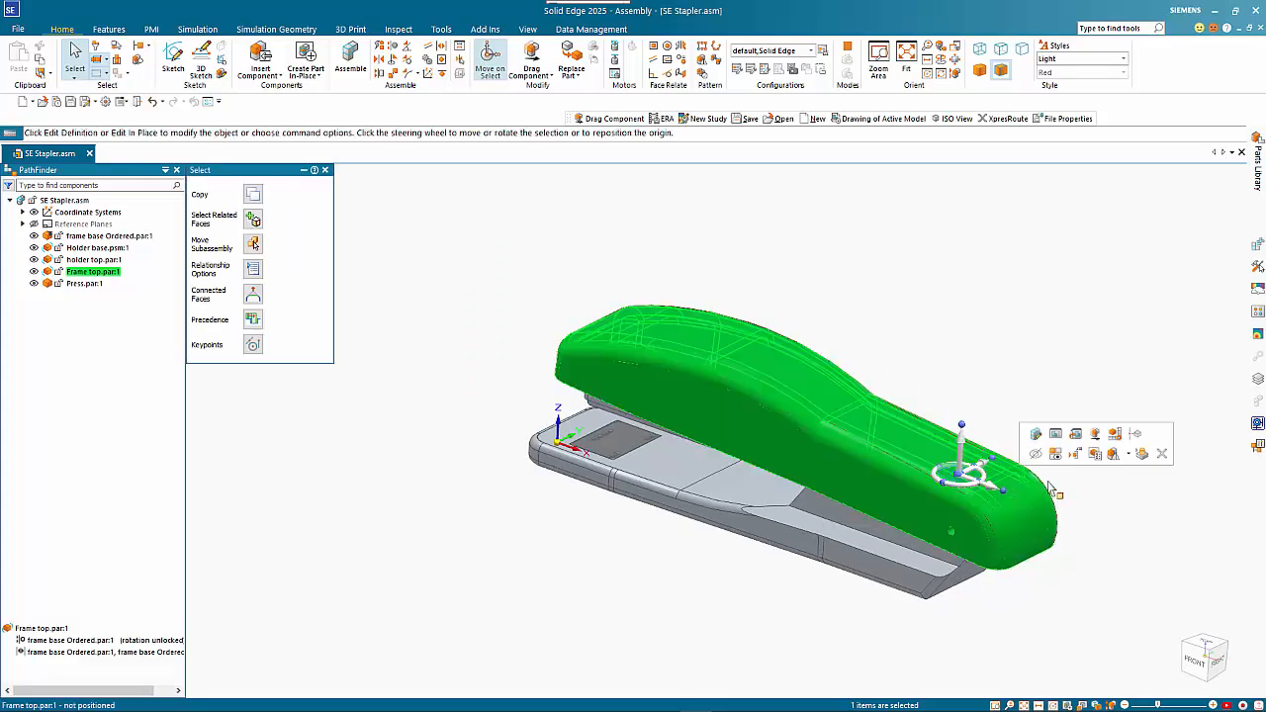
click(908, 317)
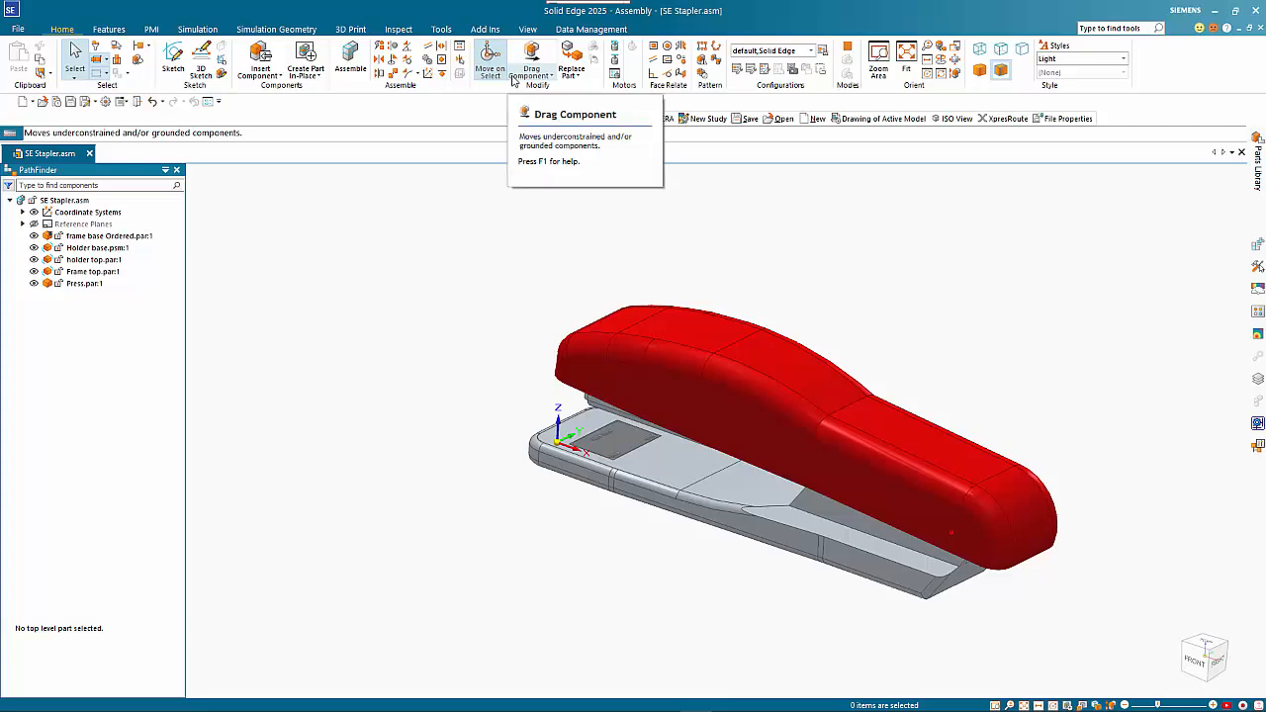
Set up a collision-detecting rotational drag of the frame top about its hole axis, checking collisions among all analyzed parts
click(539, 56)
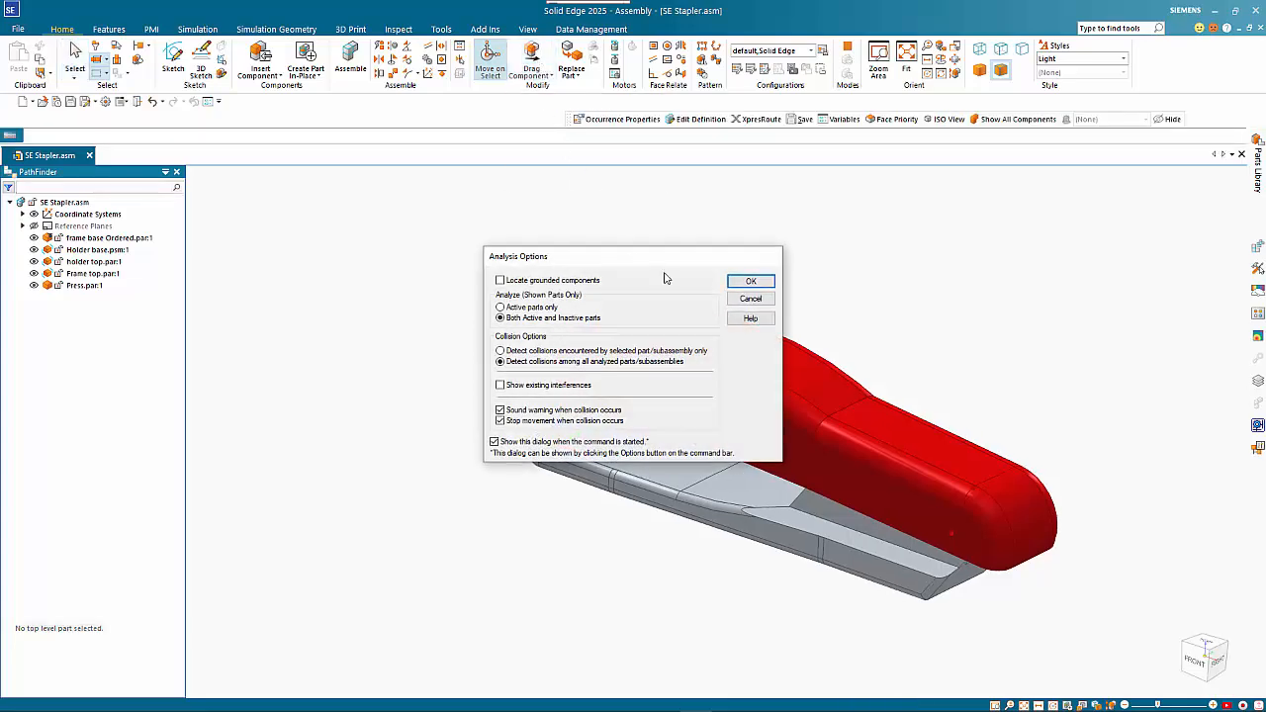
click(751, 280)
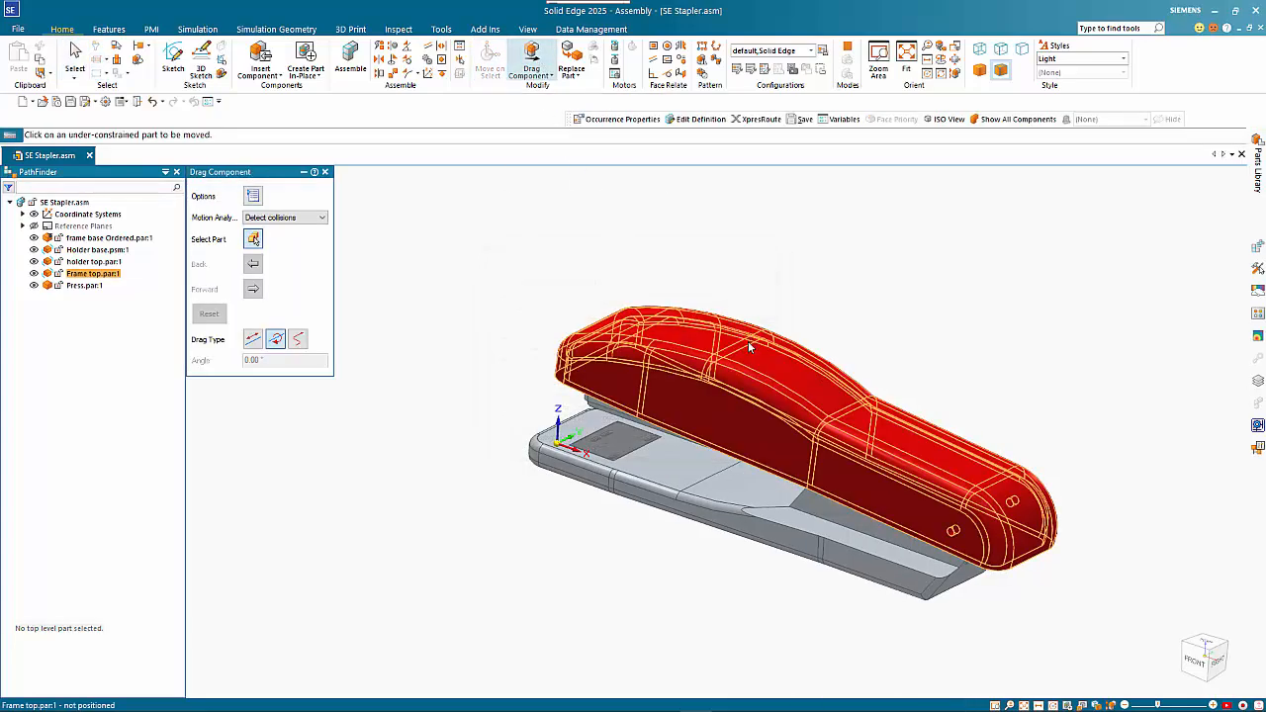
click(731, 359)
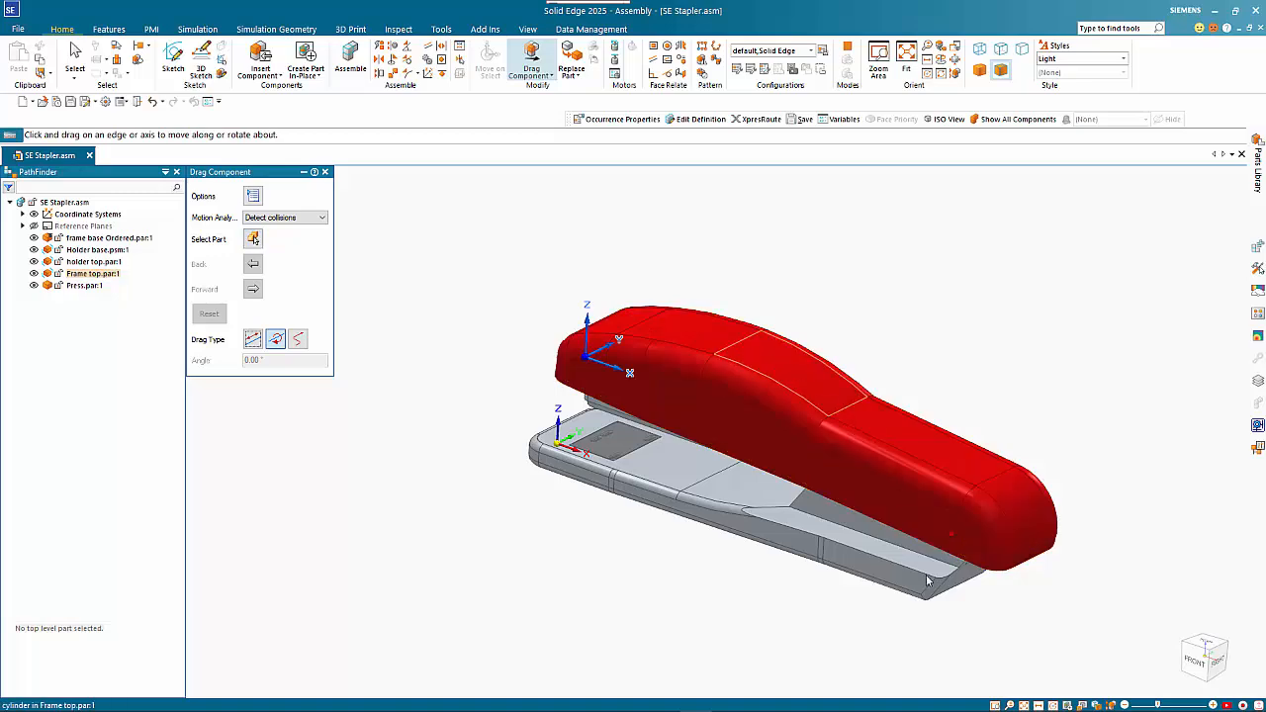
scroll(927, 578, up, 5)
click(1016, 441)
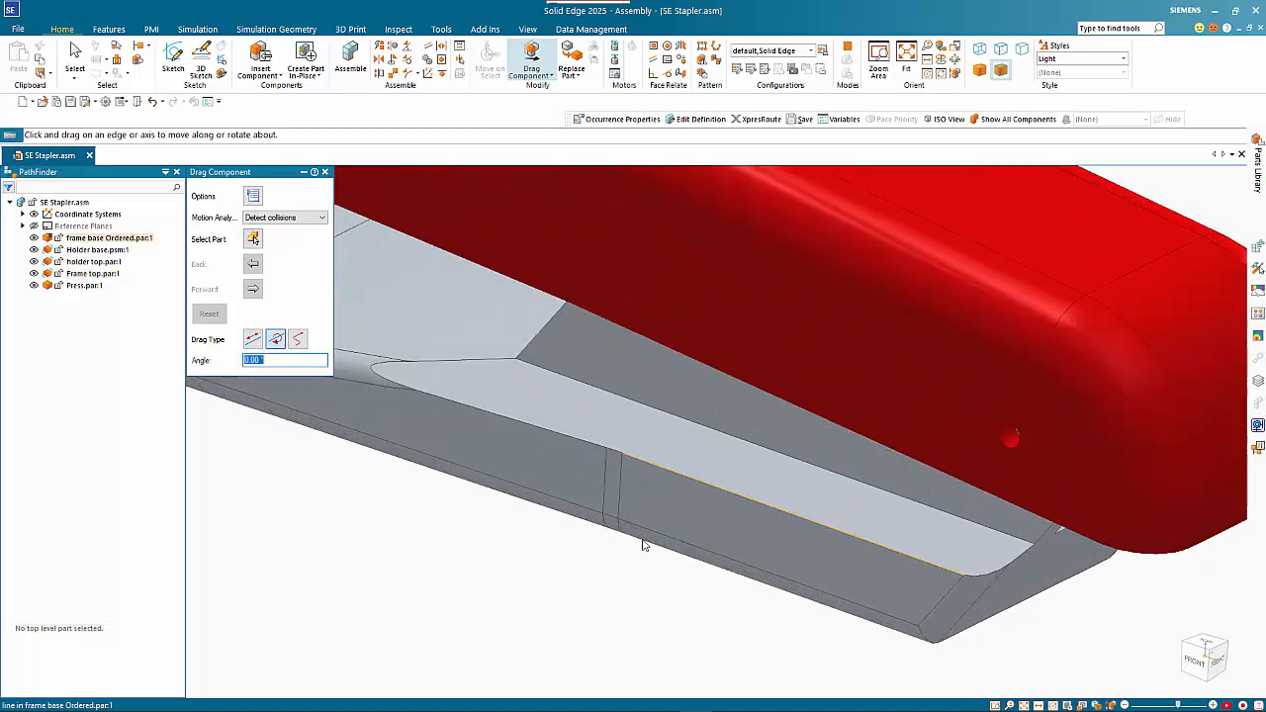
Swing the frame top slightly open in the front view, reset it to its starting position, and return to the isometric view
scroll(525, 583, down, 4)
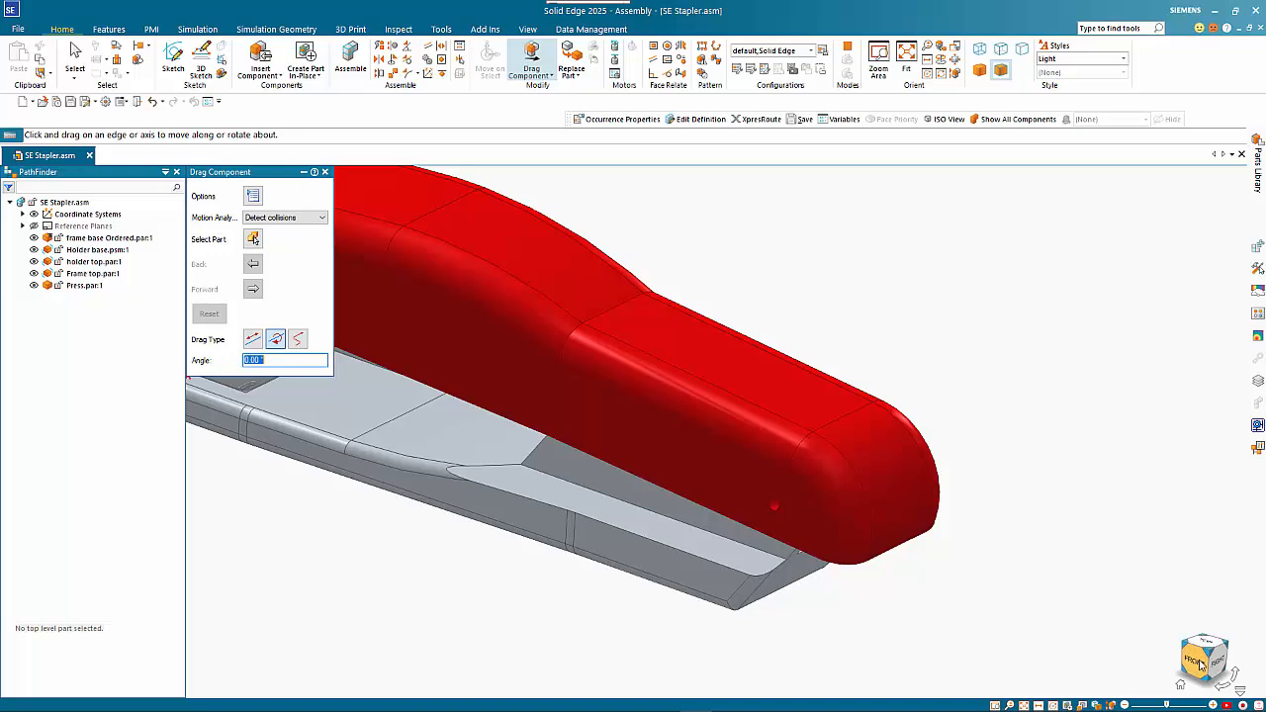
click(1200, 665)
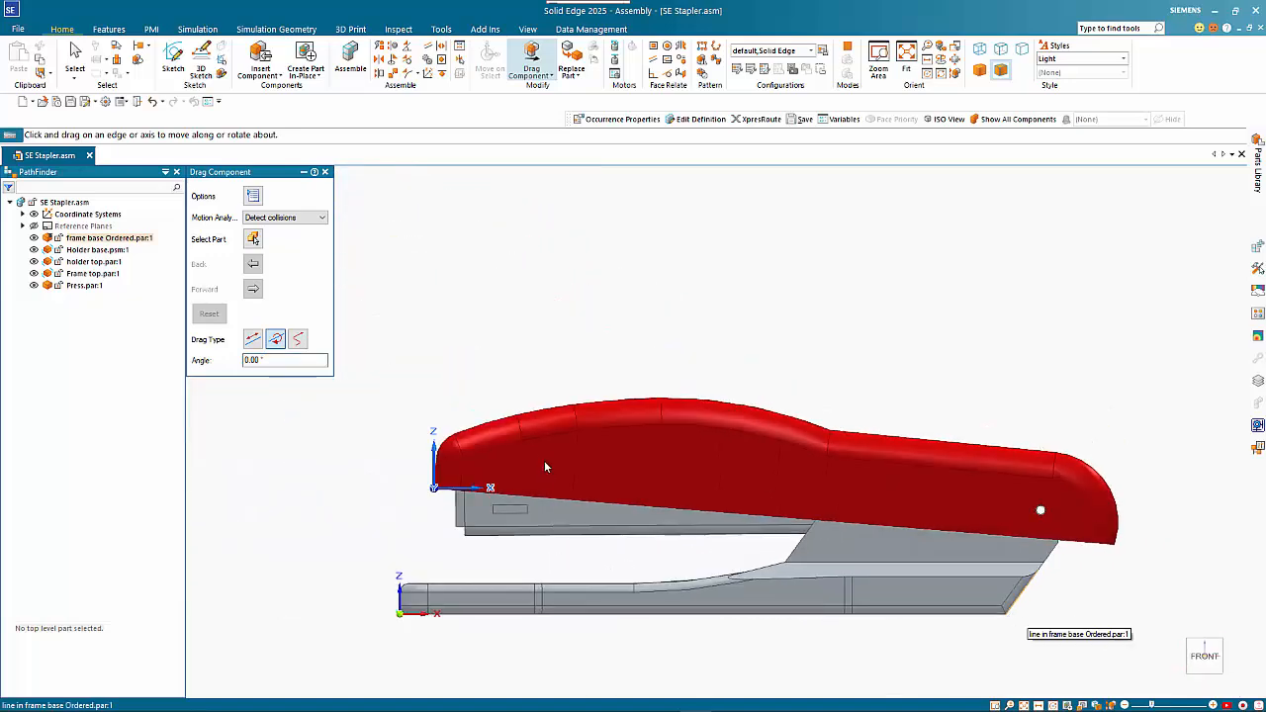
drag(481, 393, 482, 361)
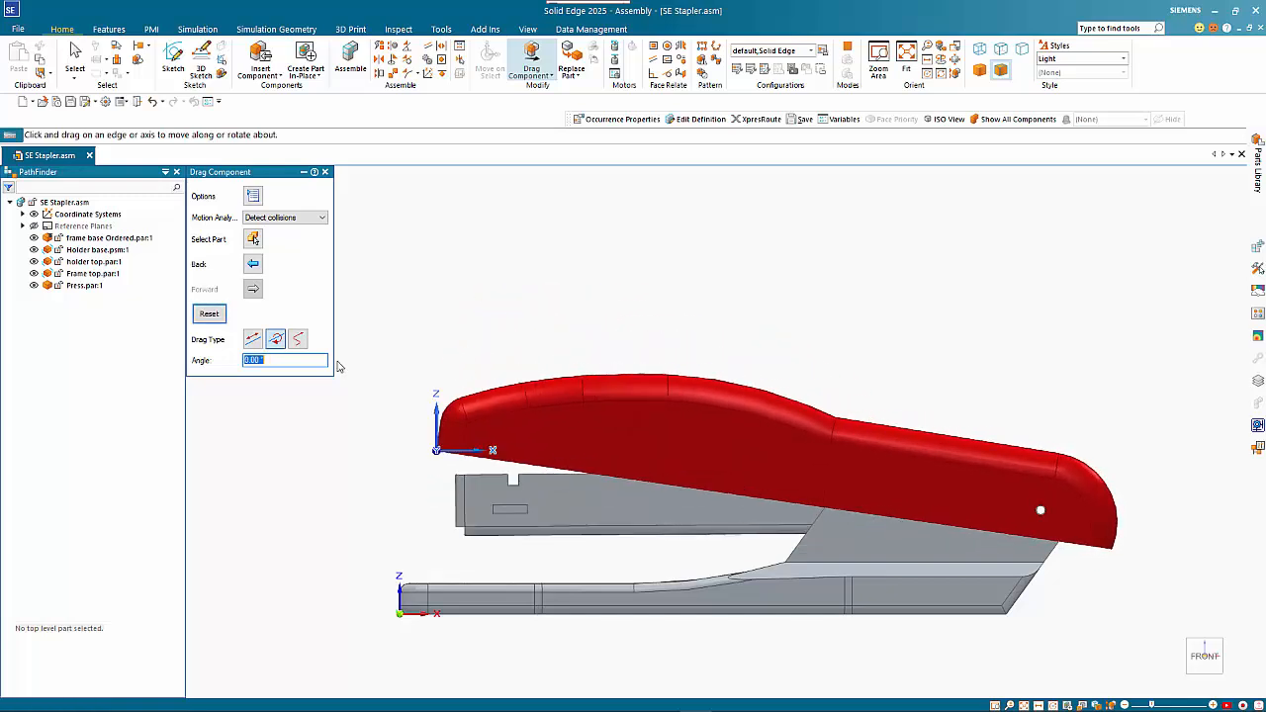
click(209, 314)
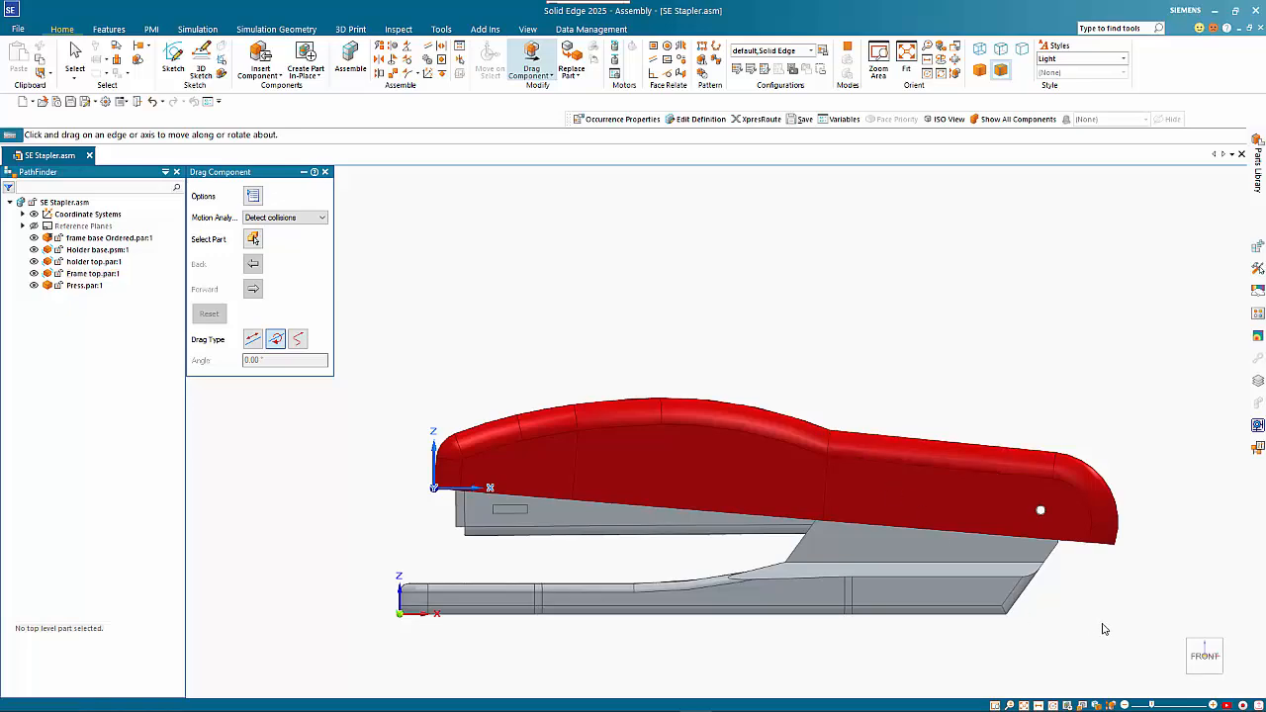
key(ctrl+i)
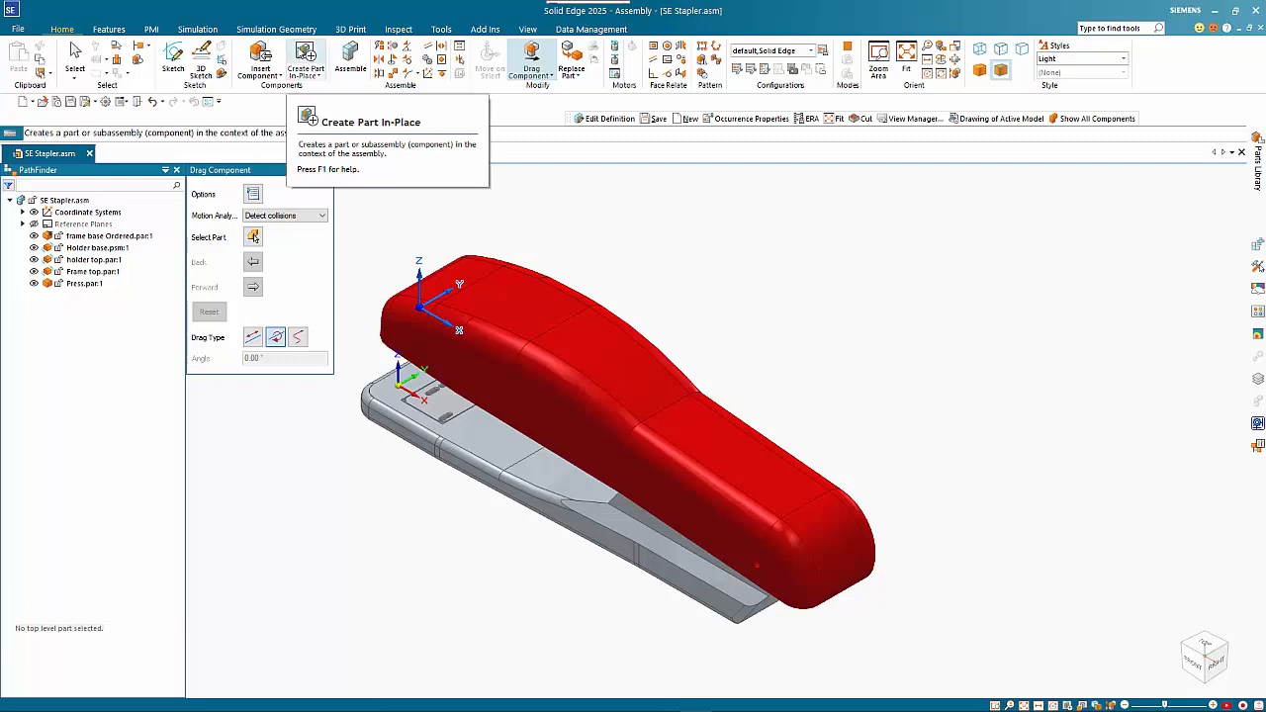
Create an ISO Metric part in place with its origin at the frame top's hole centre, save it as Pin, and edit it in place
click(305, 58)
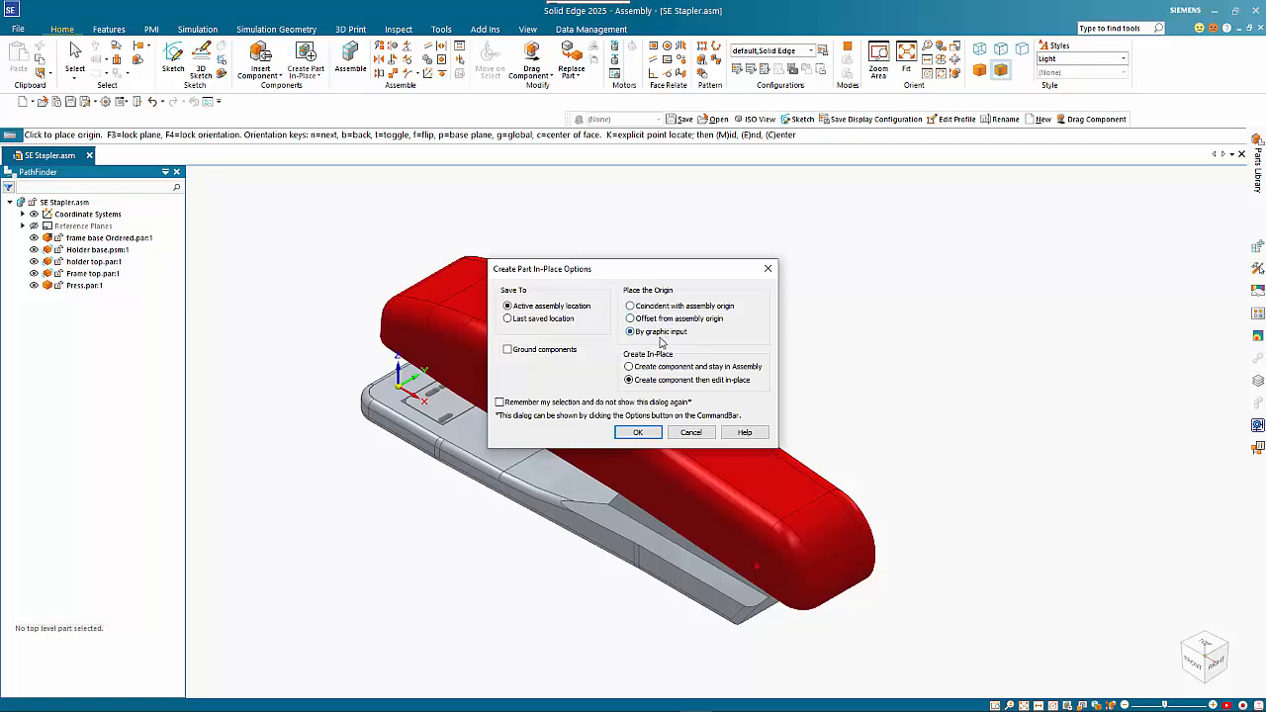
click(639, 432)
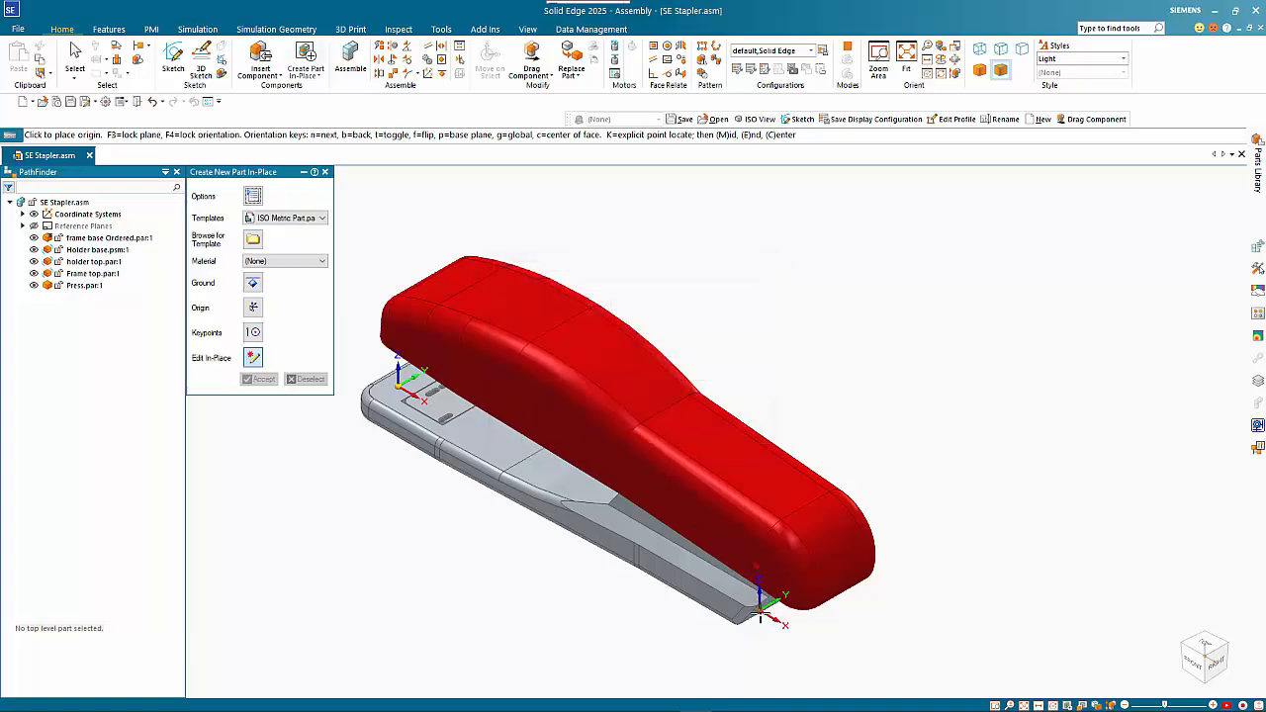
scroll(759, 607, up, 5)
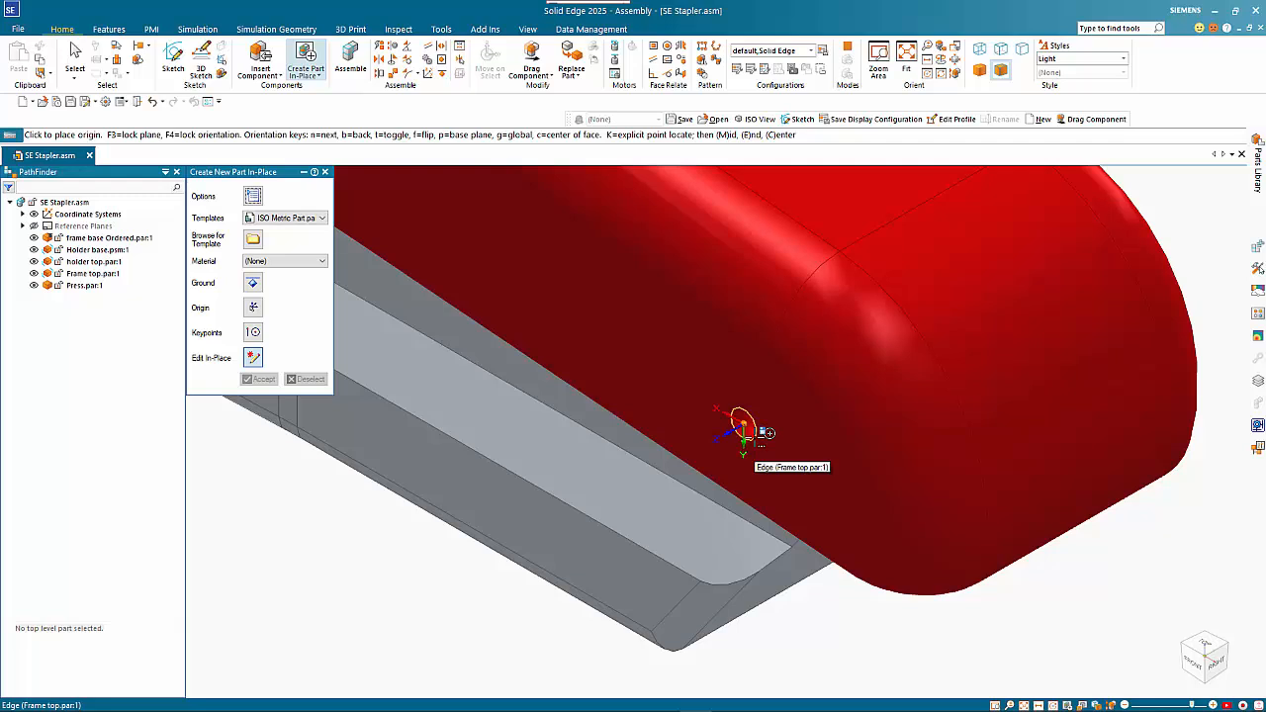
click(743, 425)
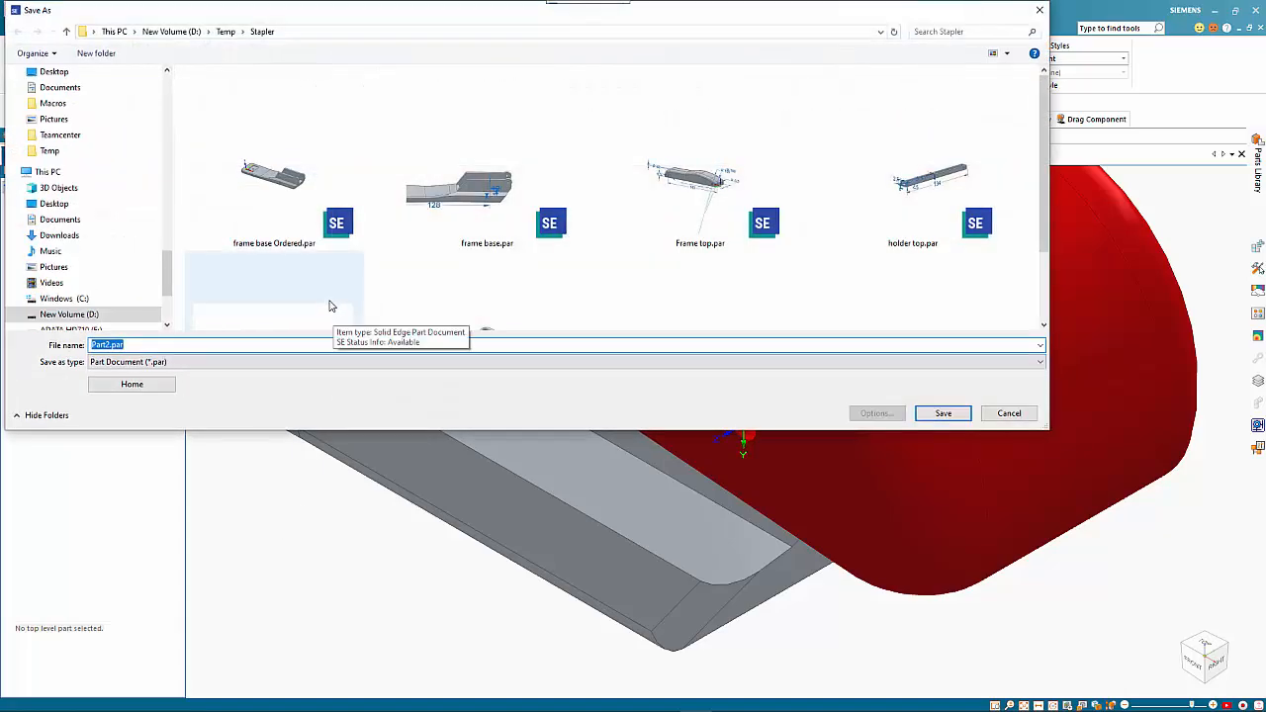
text(Pin)
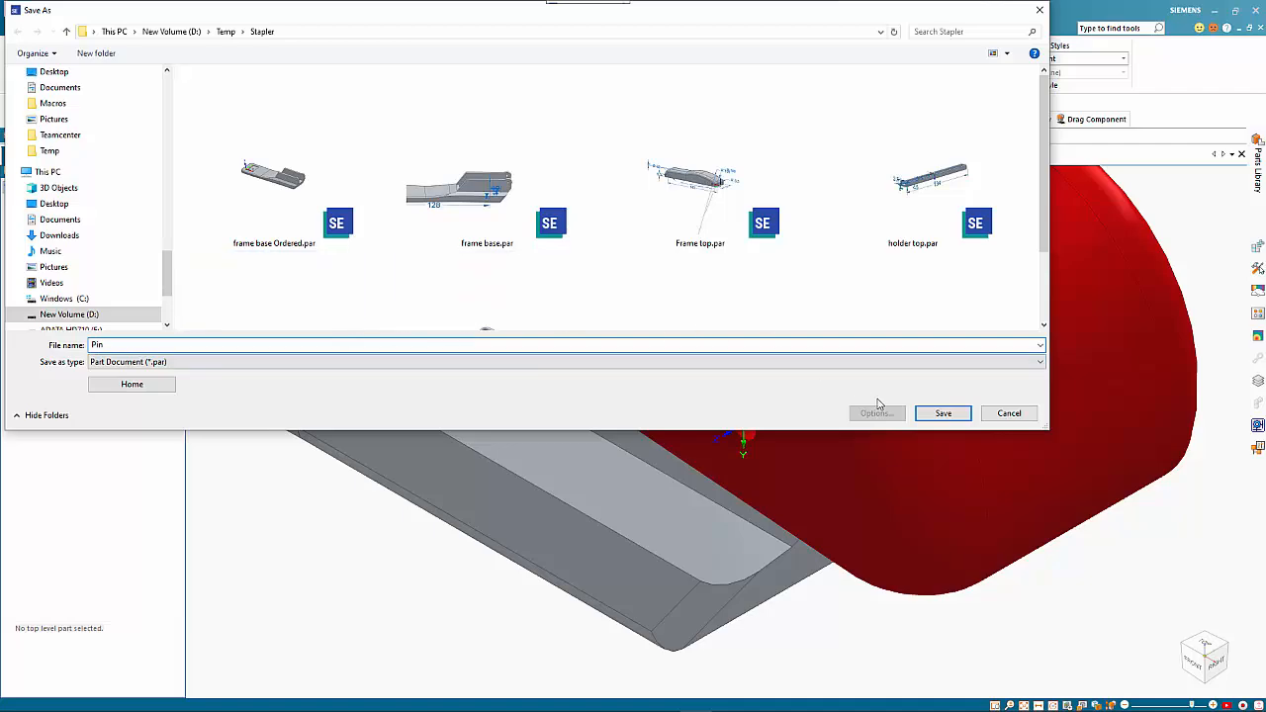
click(936, 413)
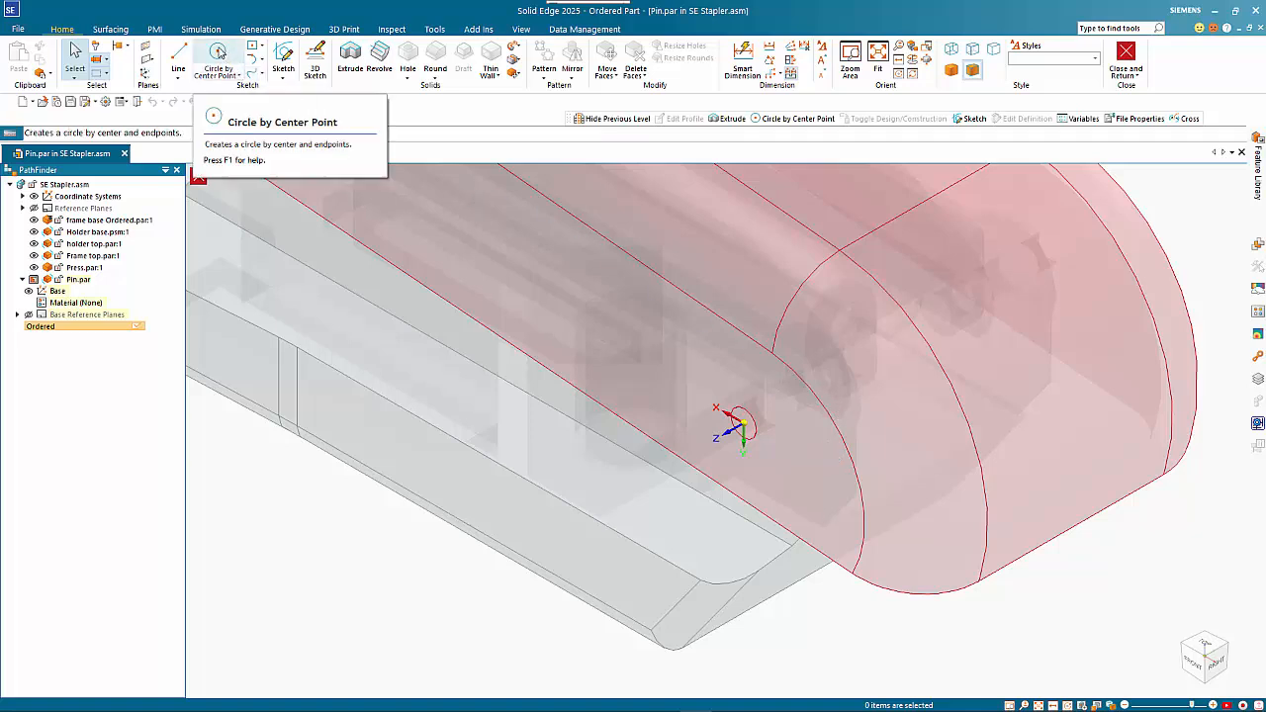
Sketch a 2.5 mm diameter circle centred on the pin's origin, on the base plane coincident with the hole face, matching the hole edge
click(219, 52)
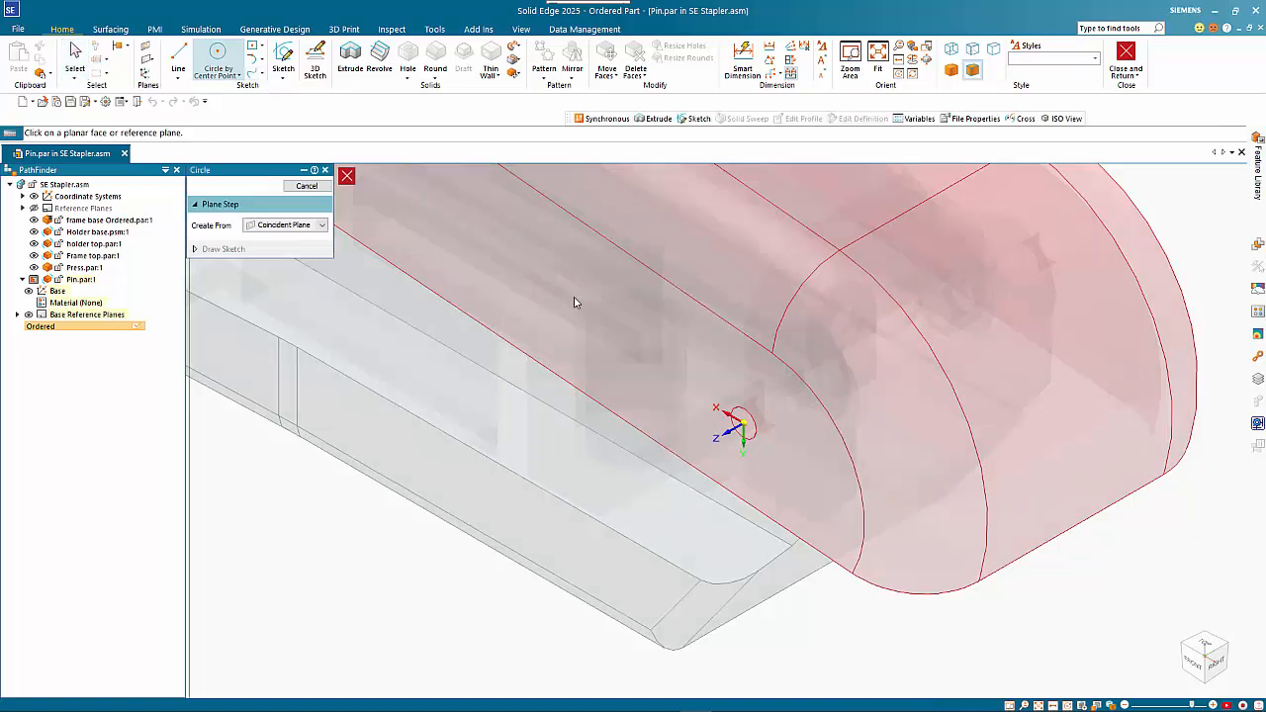
right_click(729, 427)
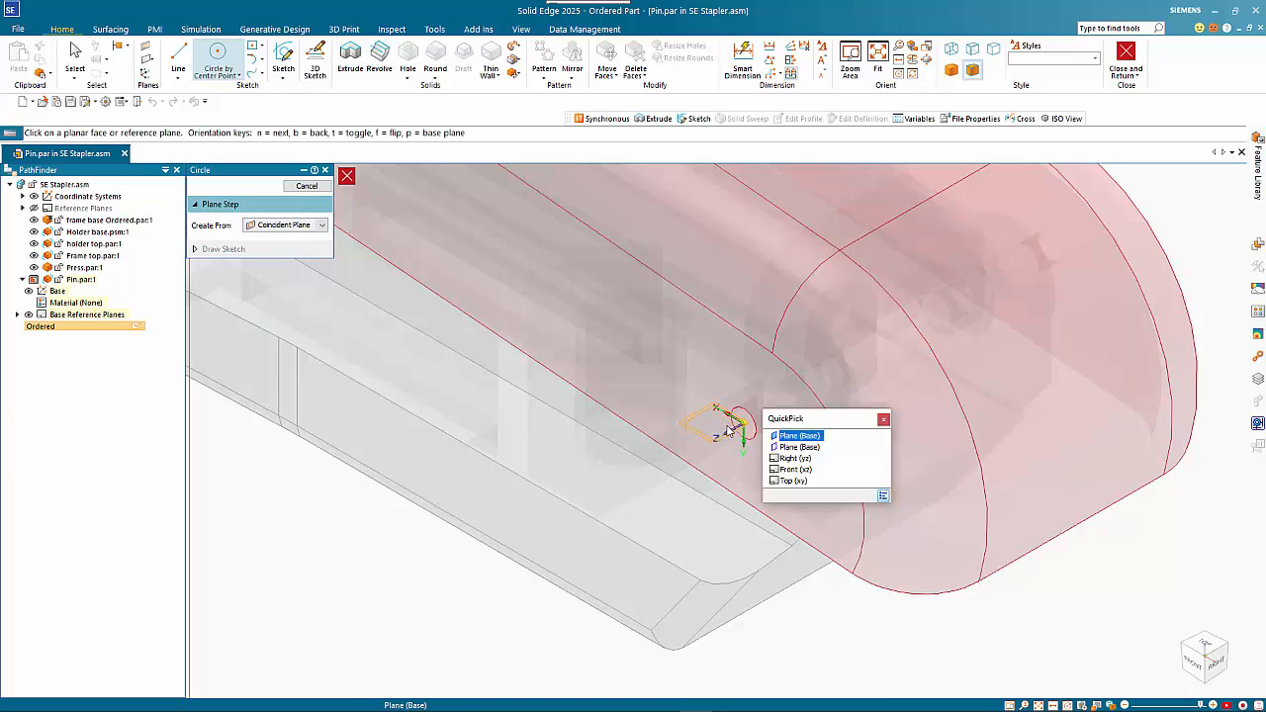
click(807, 448)
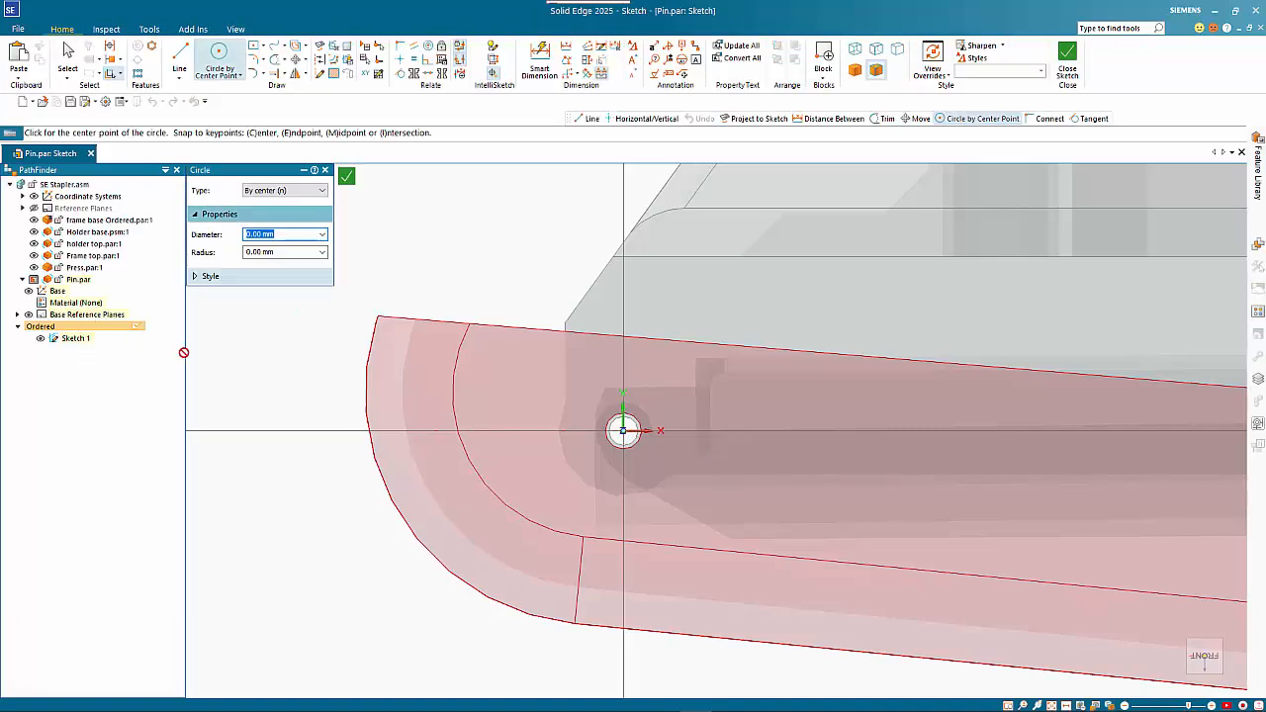
click(622, 430)
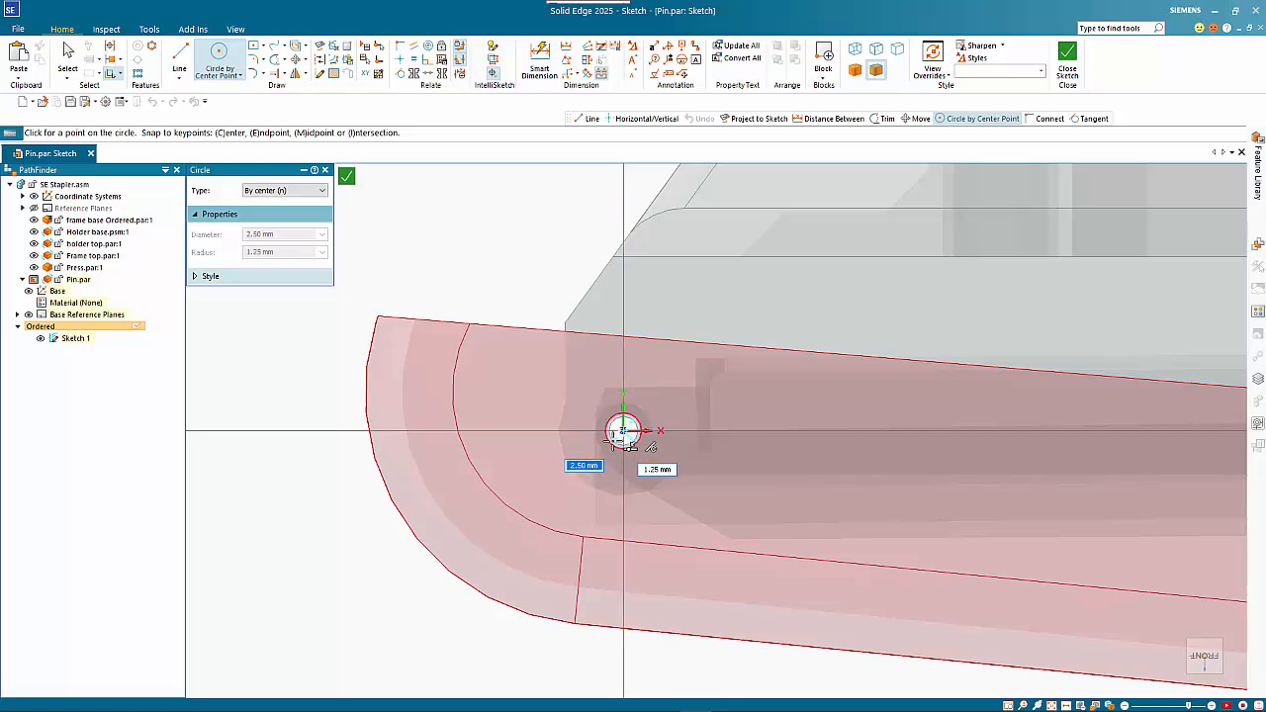
click(625, 444)
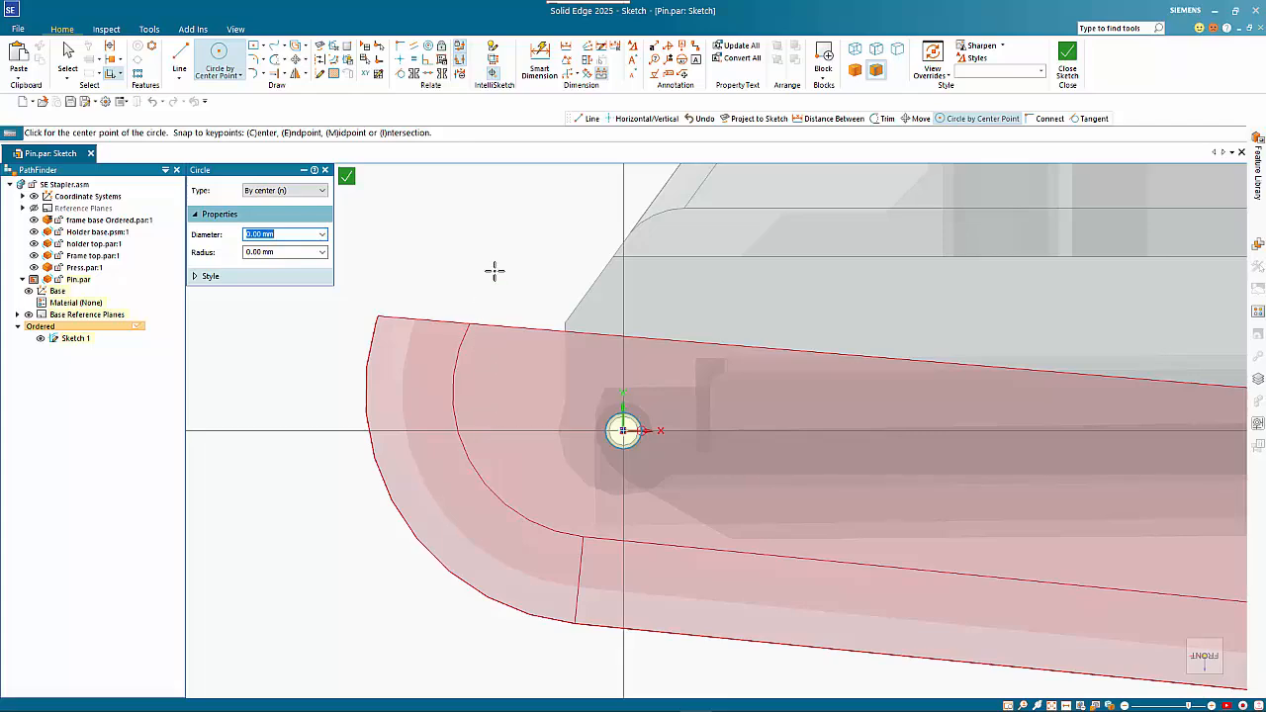
click(347, 176)
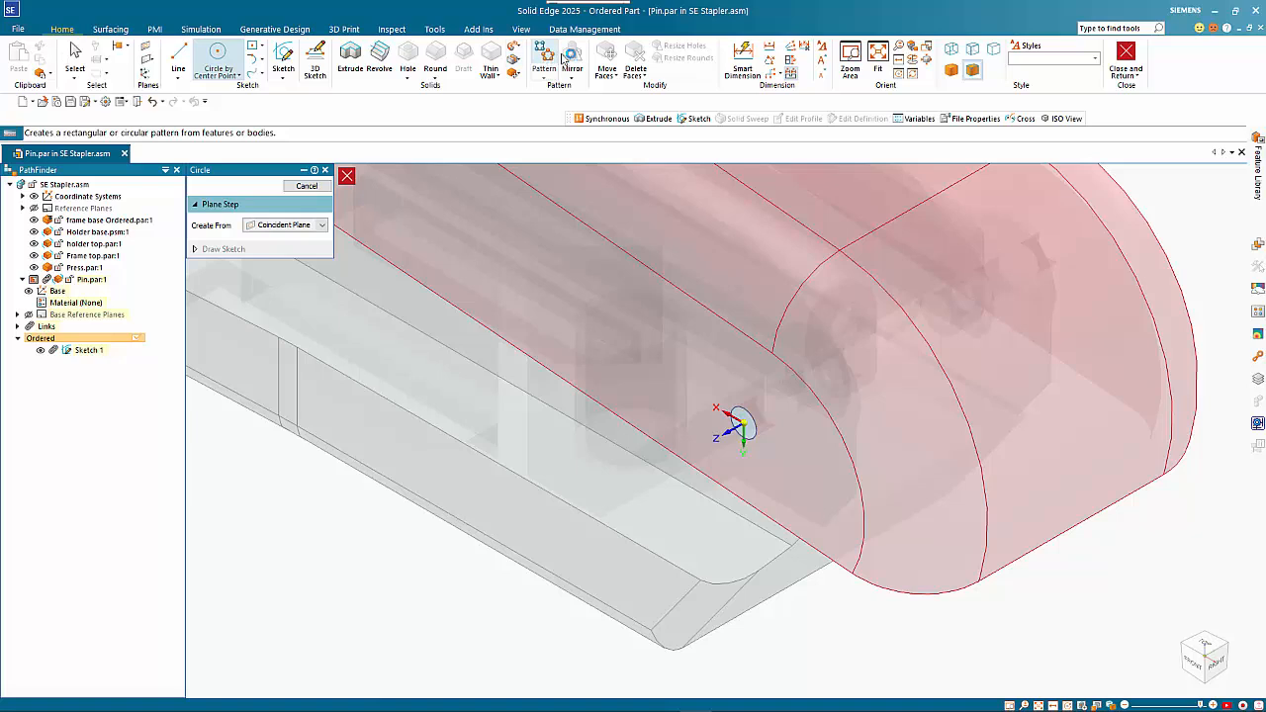
Extrude the sketched circle 30 mm through the frame top, up to the edge of the opposite hole
click(350, 58)
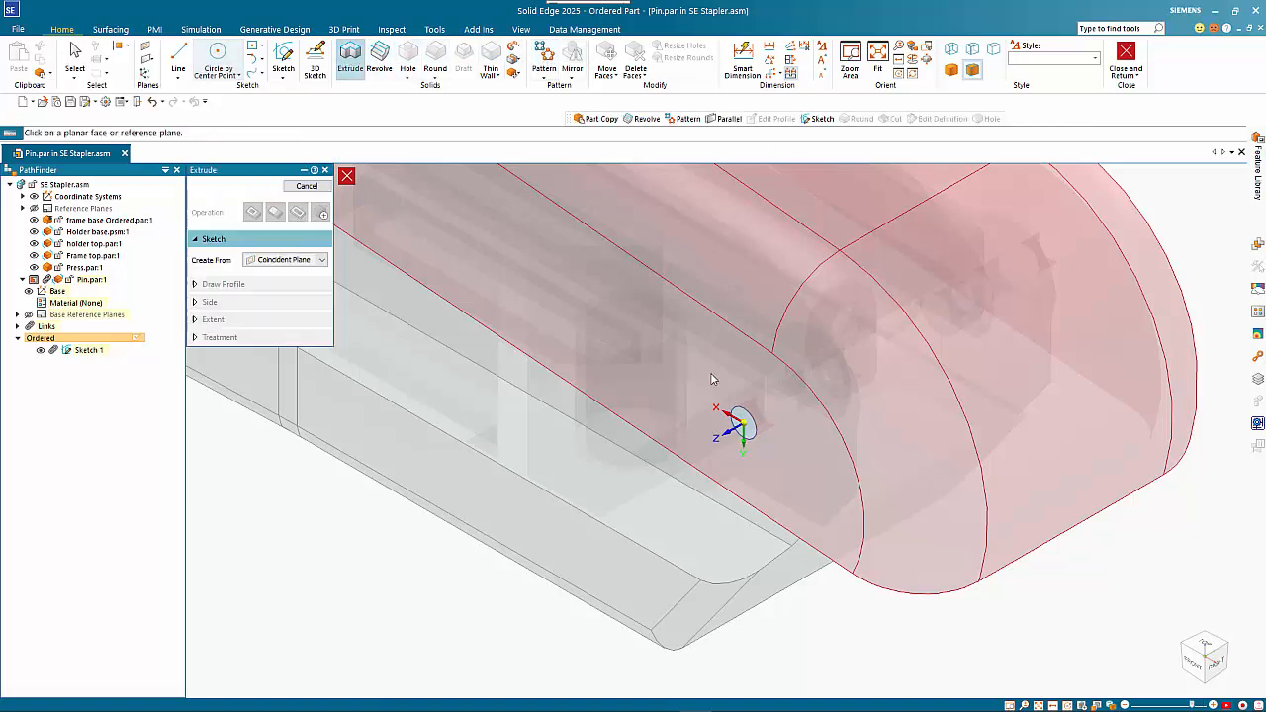
click(286, 260)
click(288, 273)
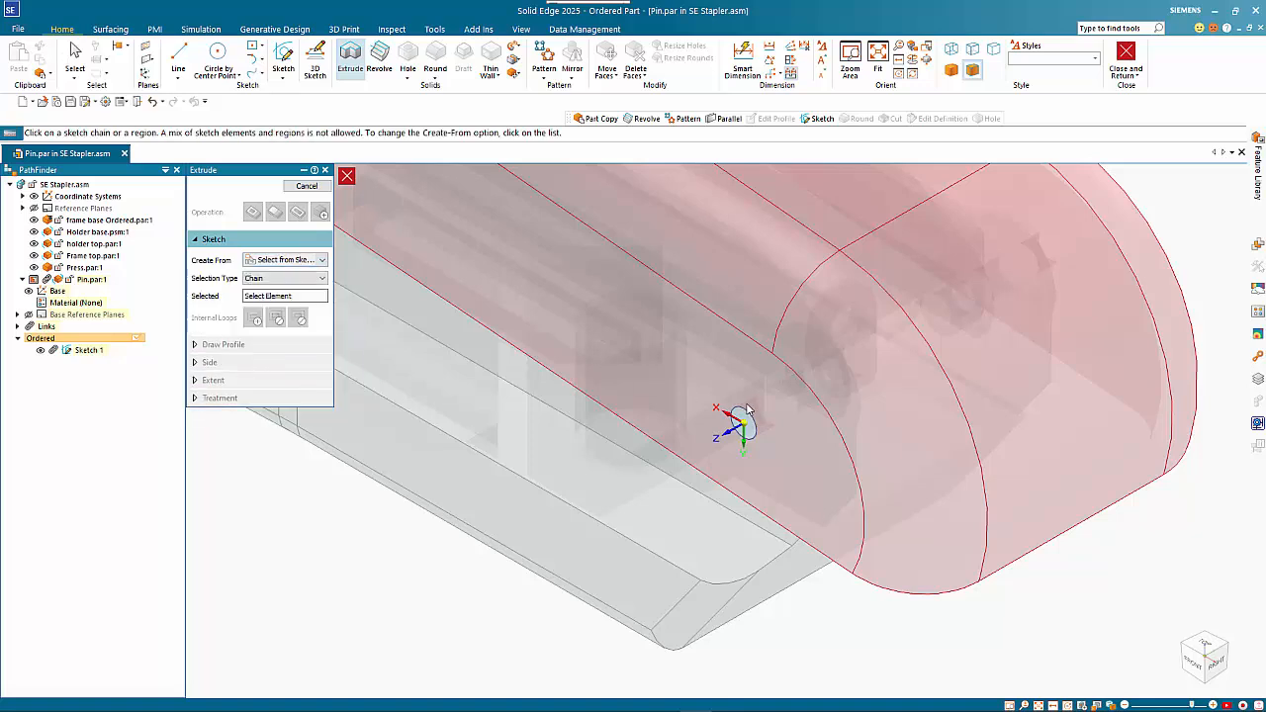
click(749, 417)
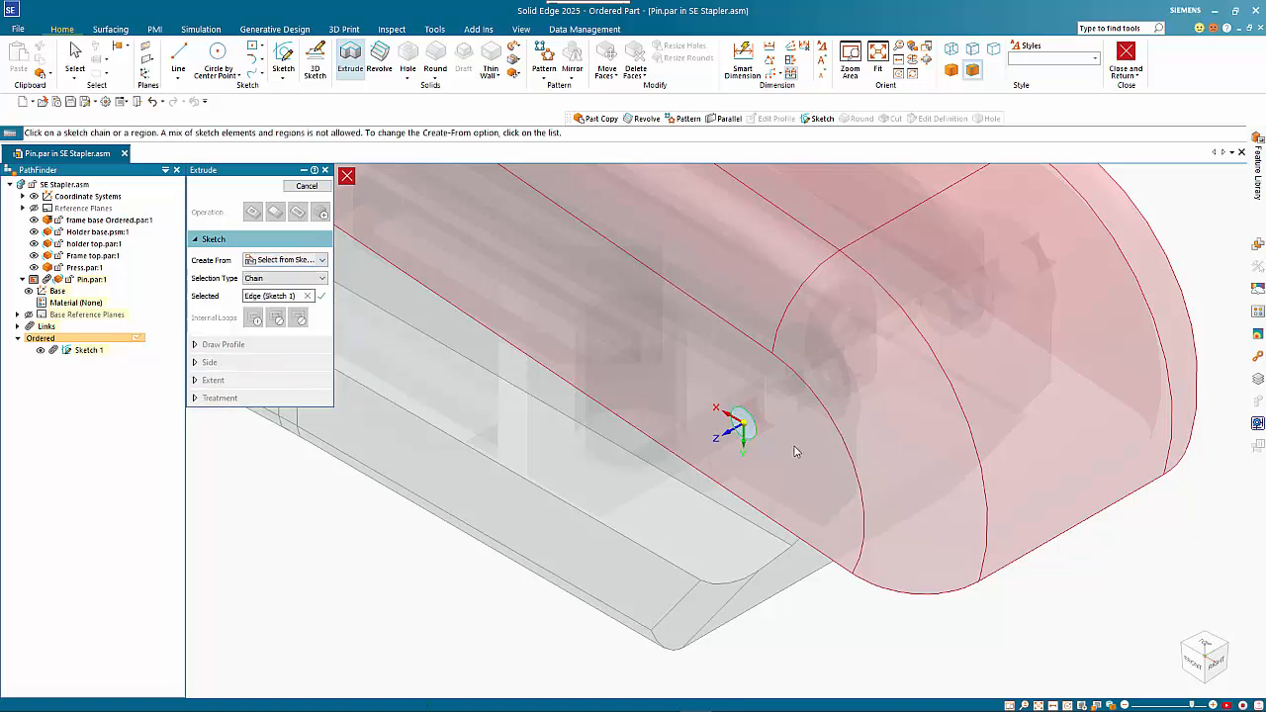
right_click(772, 493)
middle_drag(842, 442, 723, 491)
scroll(723, 491, down, 1)
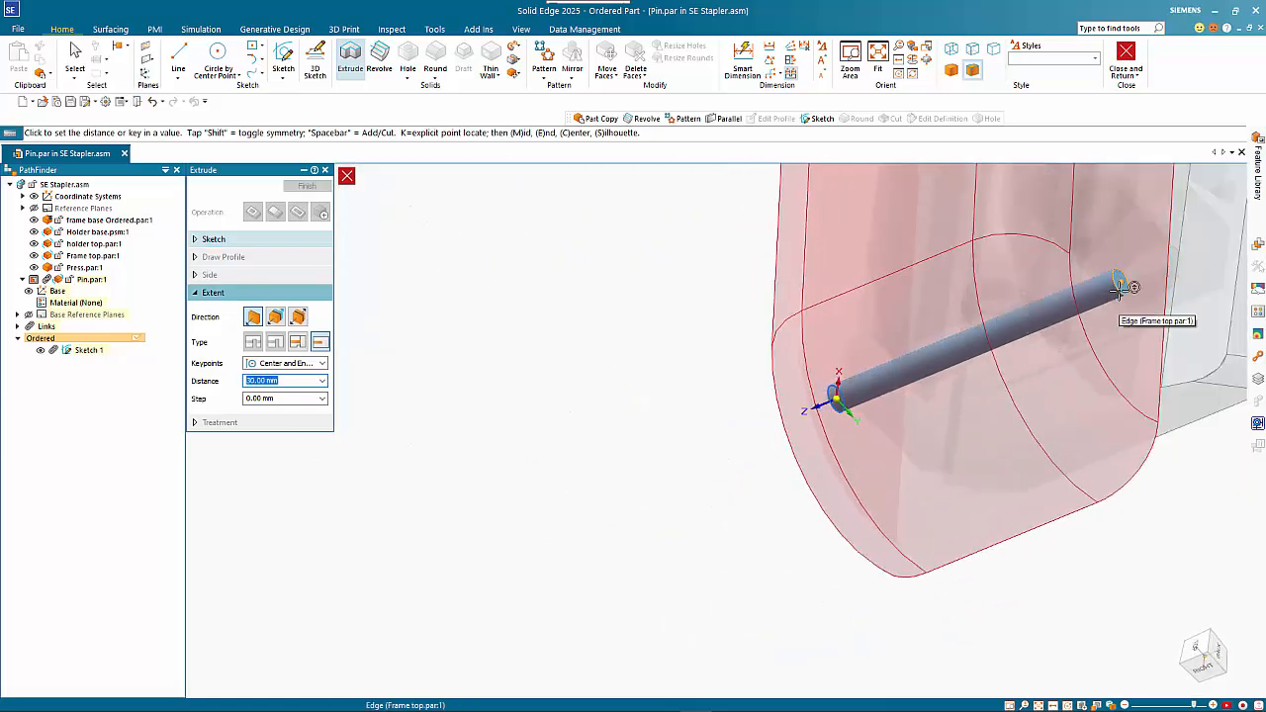
click(1121, 286)
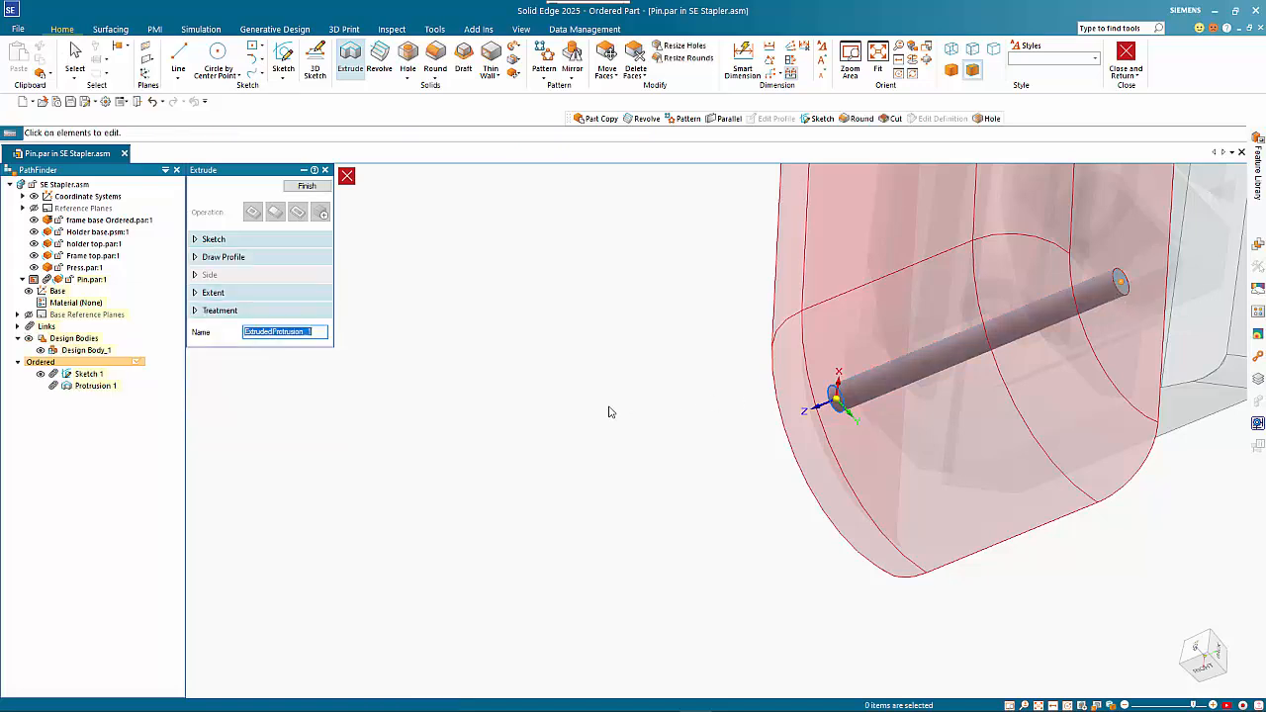
Finish the extrusion, return from the pin to the stapler assembly, and inspect the whole assembly in the isometric view
click(346, 176)
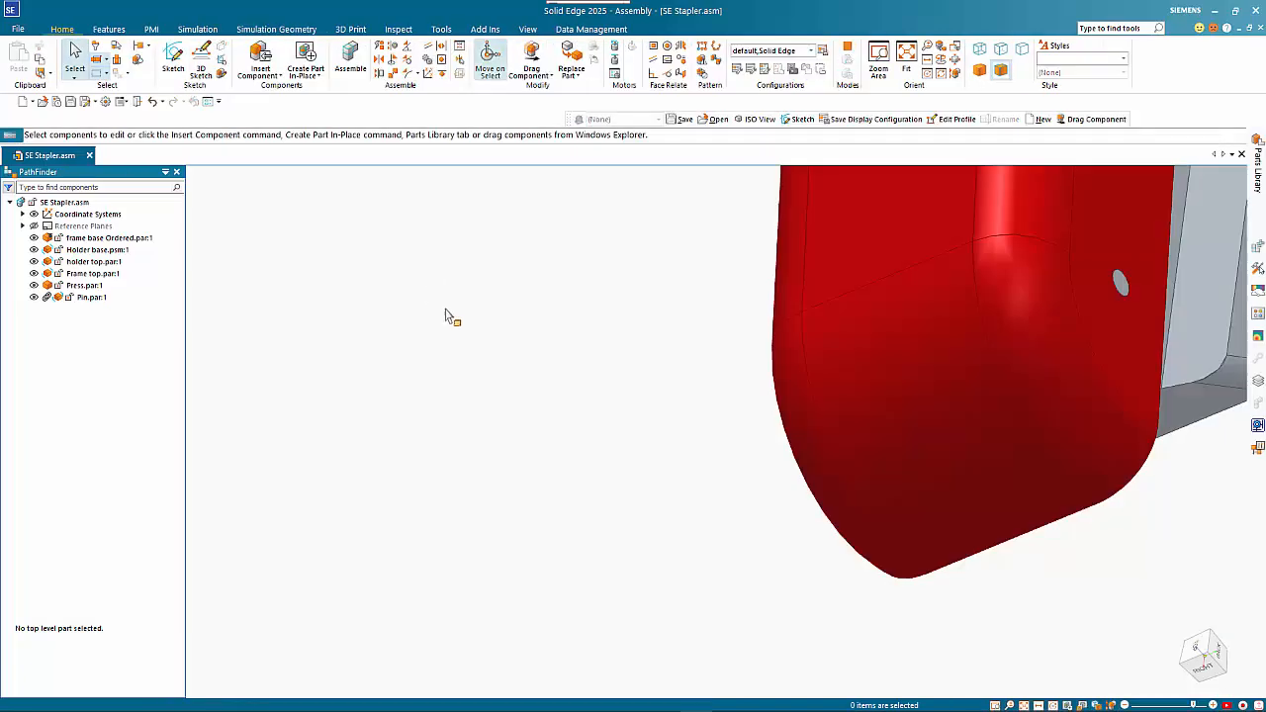
middle_drag(520, 390, 587, 376)
scroll(587, 377, down, 1)
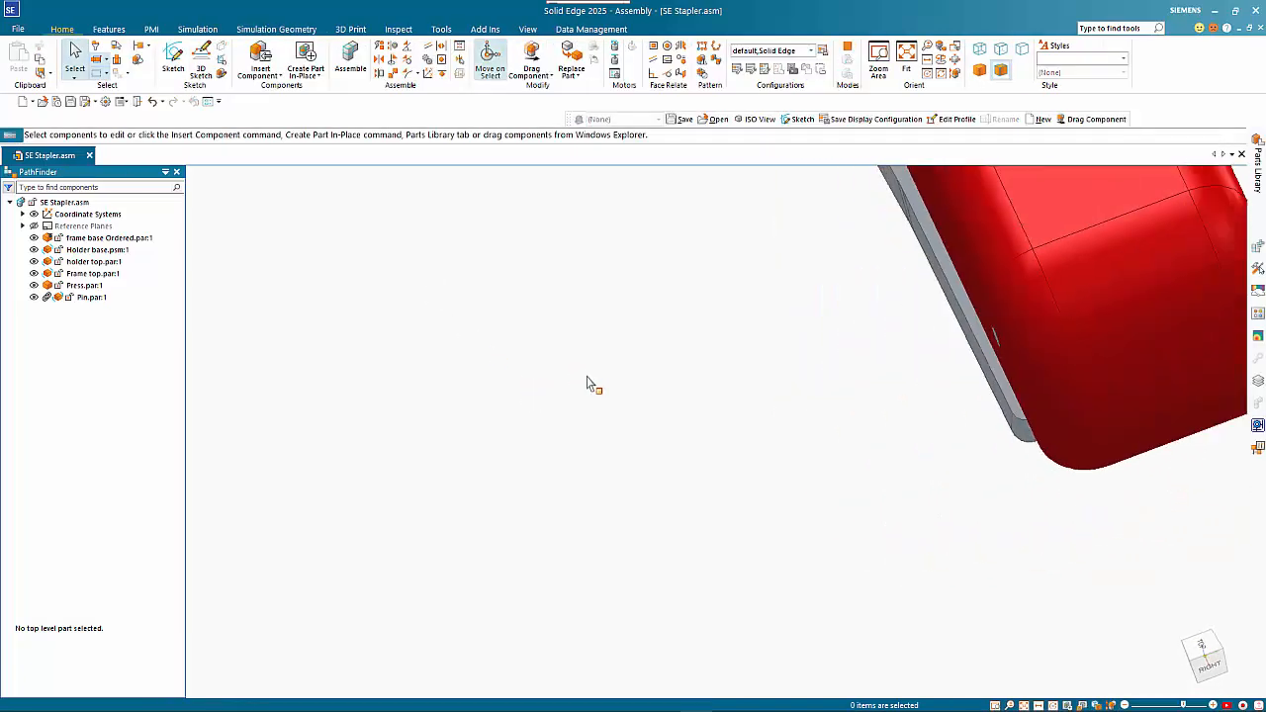
click(586, 376)
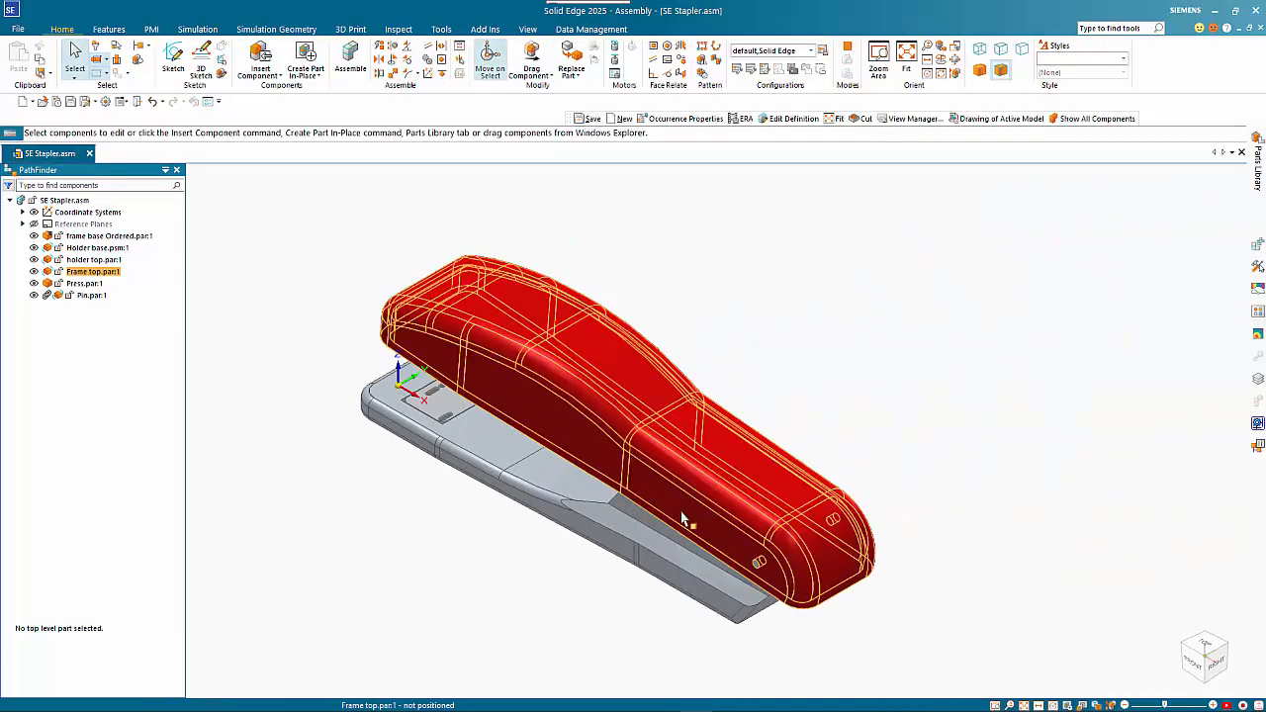
click(943, 584)
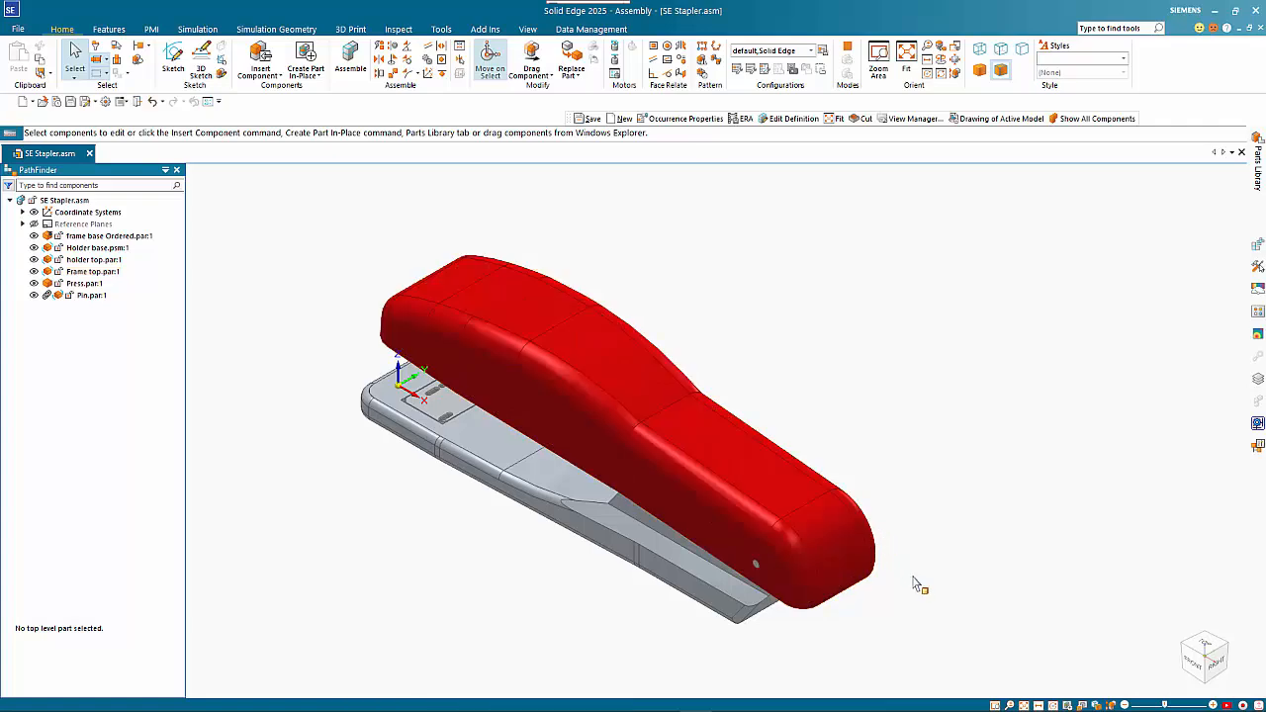
Check the pin for interference against all other parts in the assembly
middle_drag(914, 583, 935, 552)
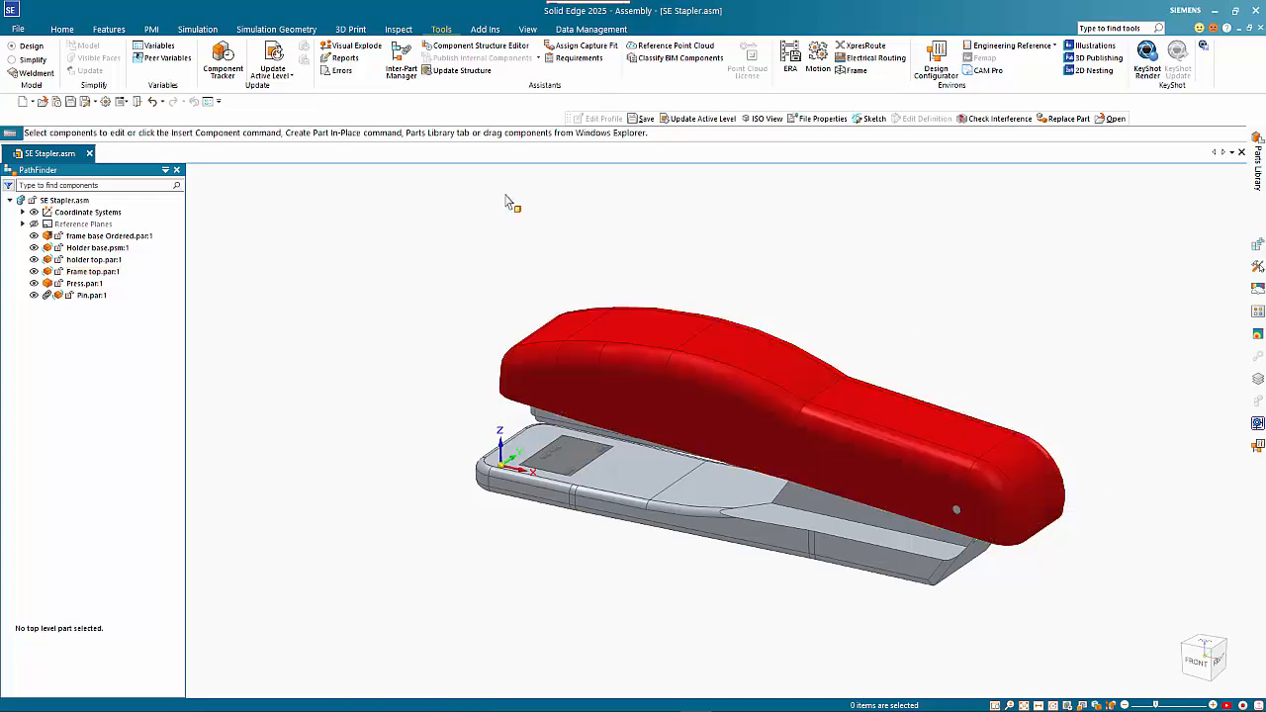
click(70, 30)
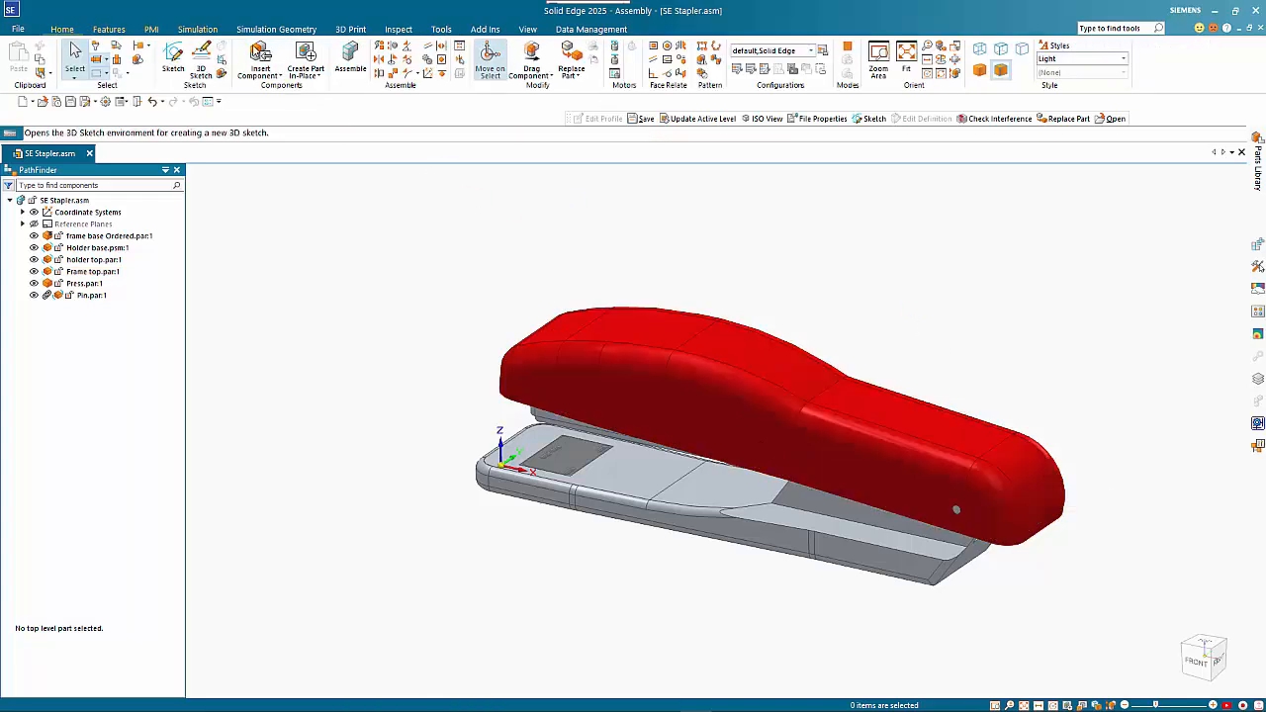
click(398, 28)
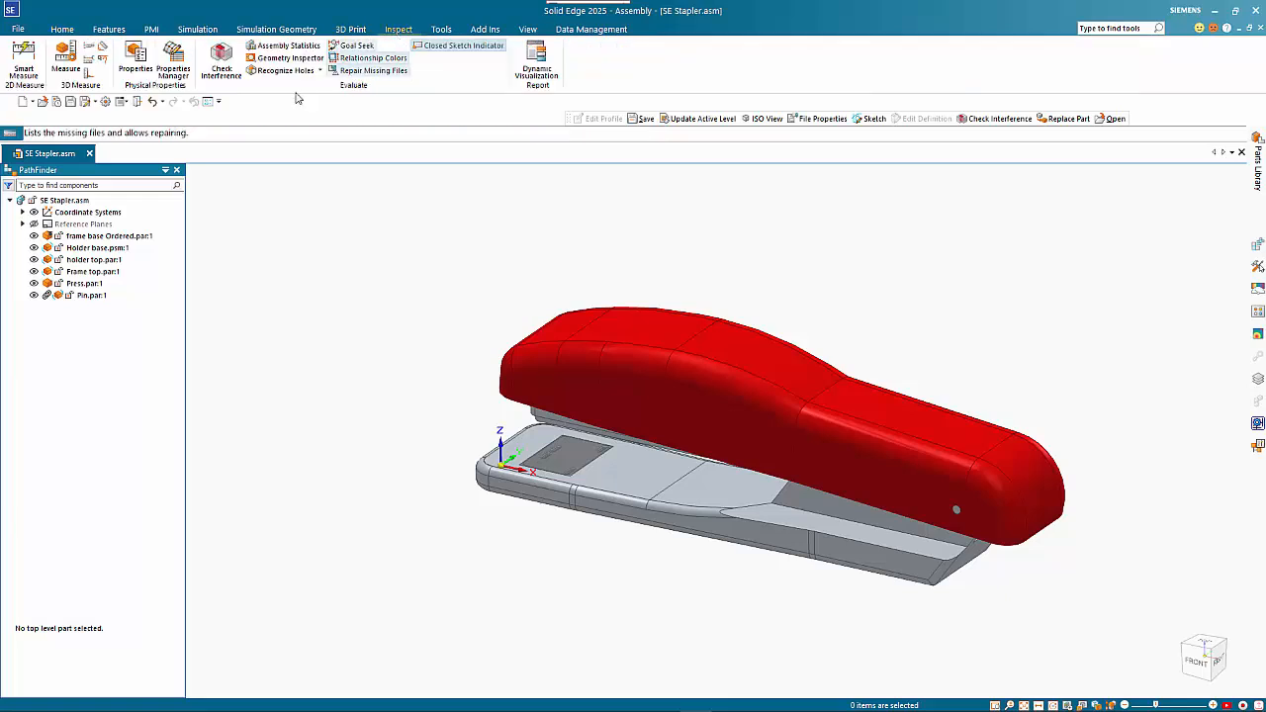
click(221, 59)
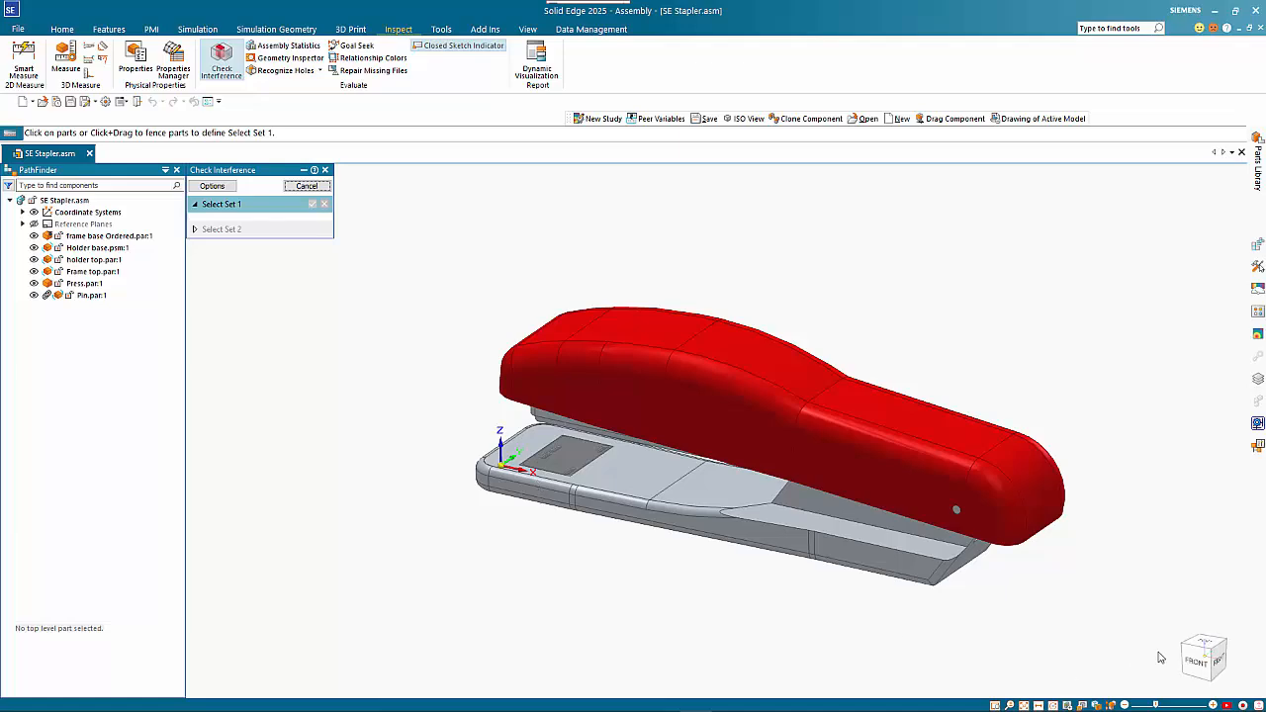
click(958, 514)
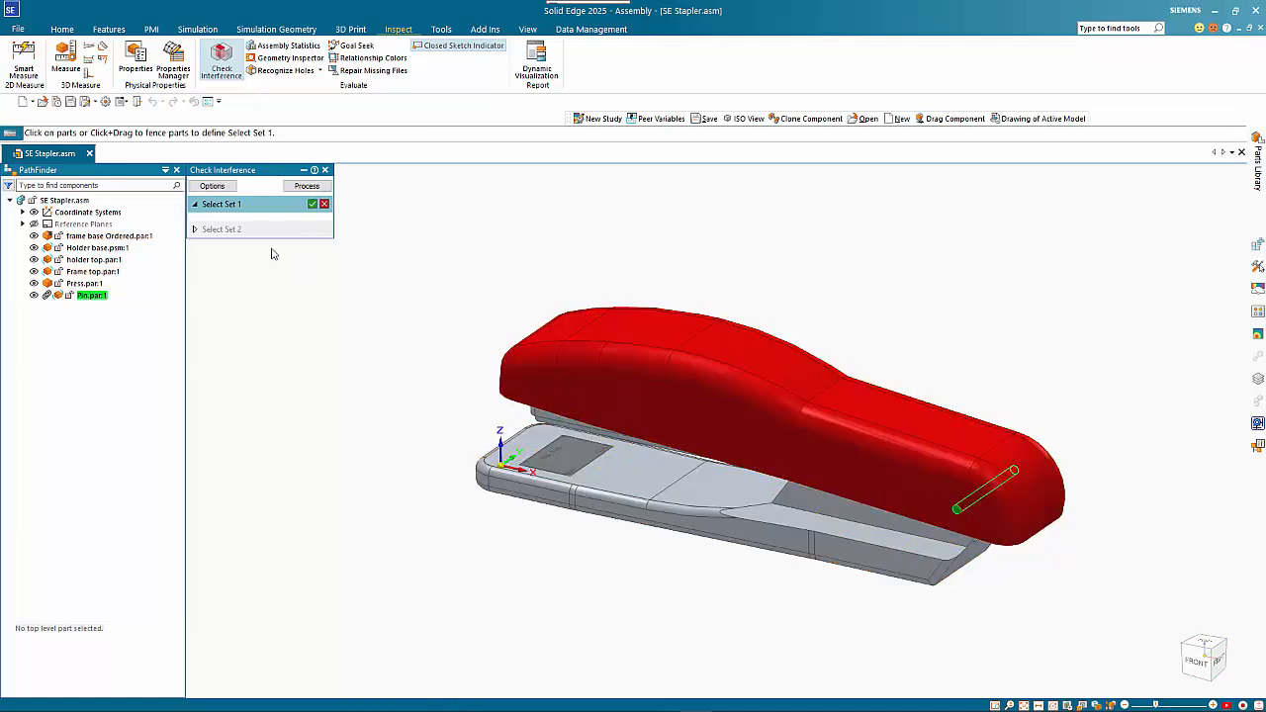
click(212, 186)
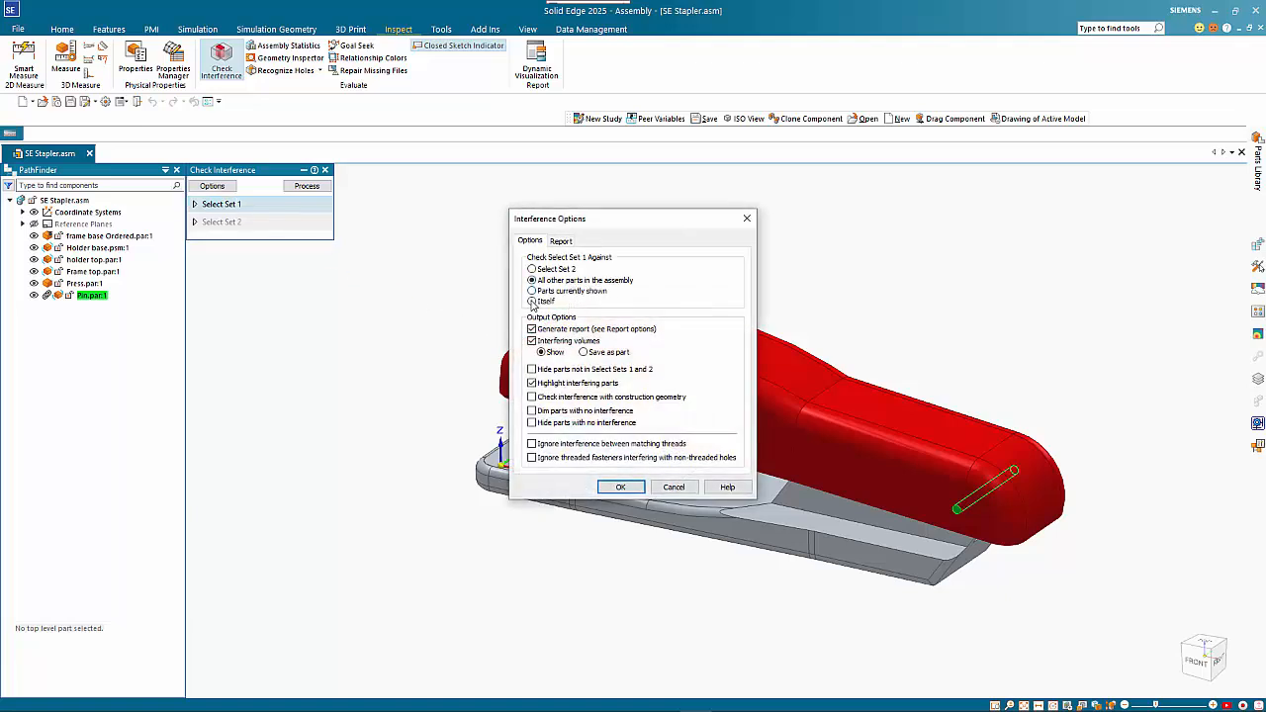
click(619, 487)
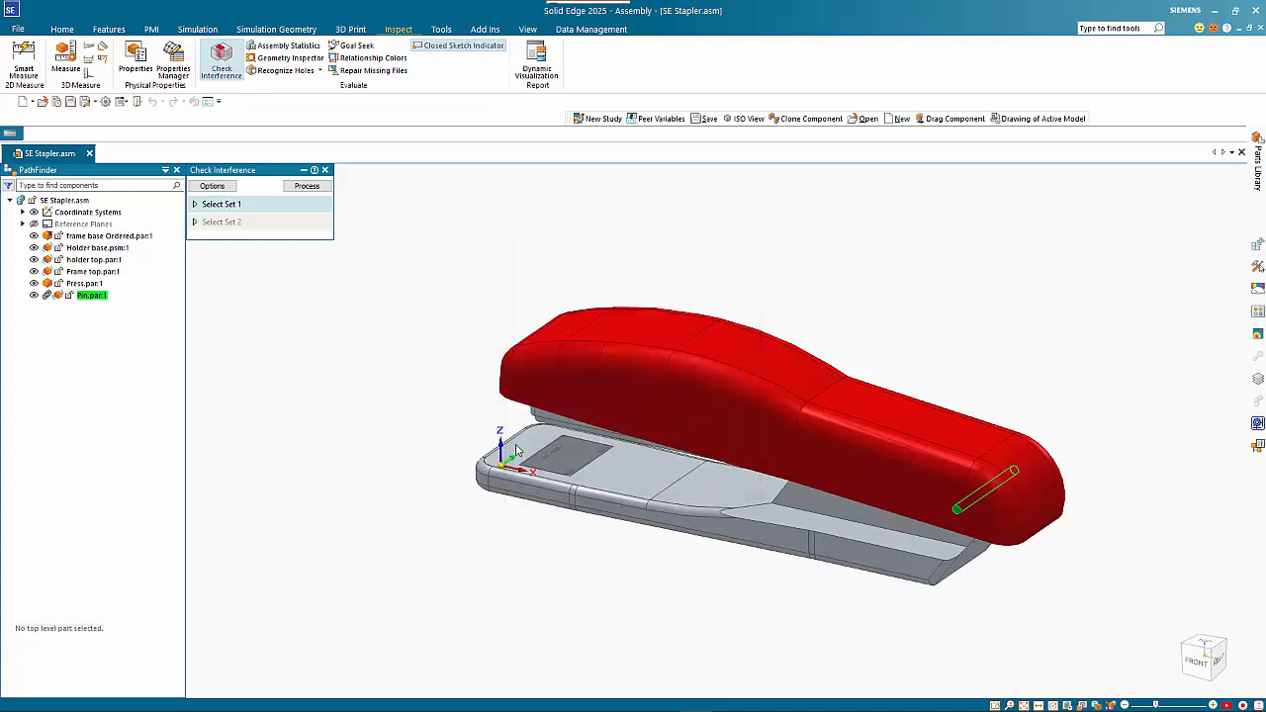
click(318, 191)
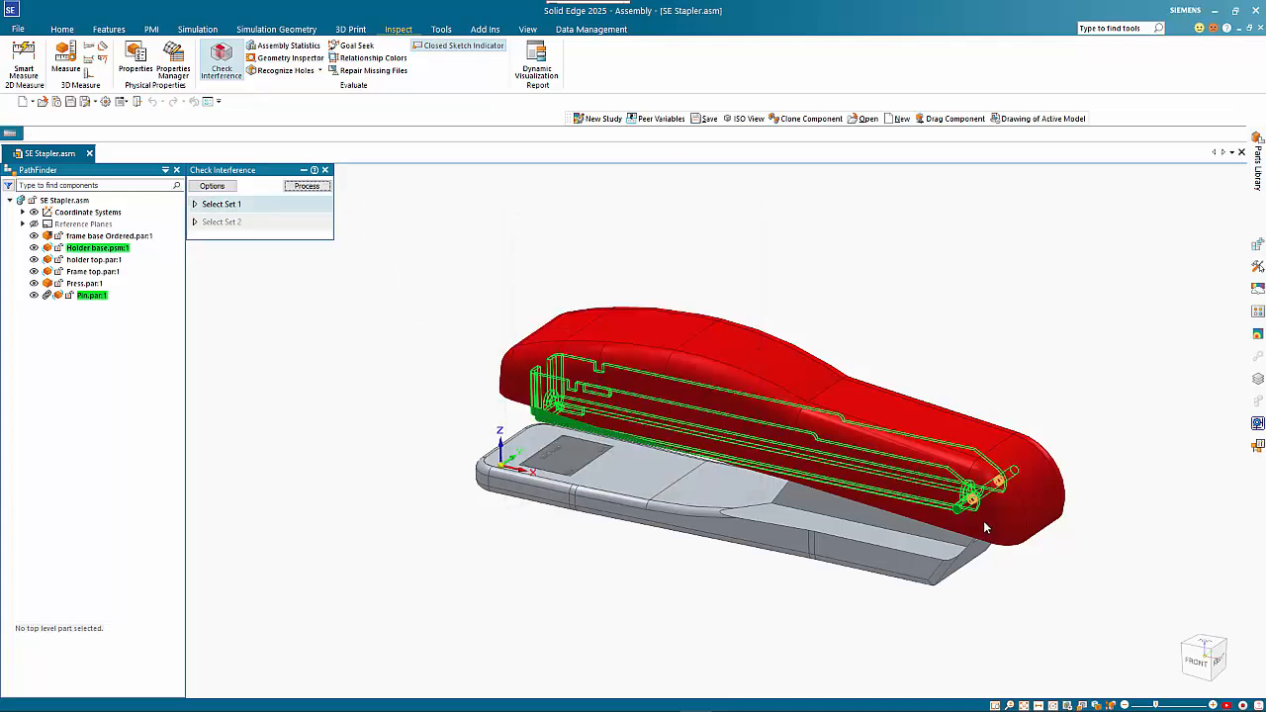
Examine the interfering volumes around the pin at the holder base holes, and close the interference check
scroll(984, 524, up, 6)
middle_drag(949, 441, 972, 401)
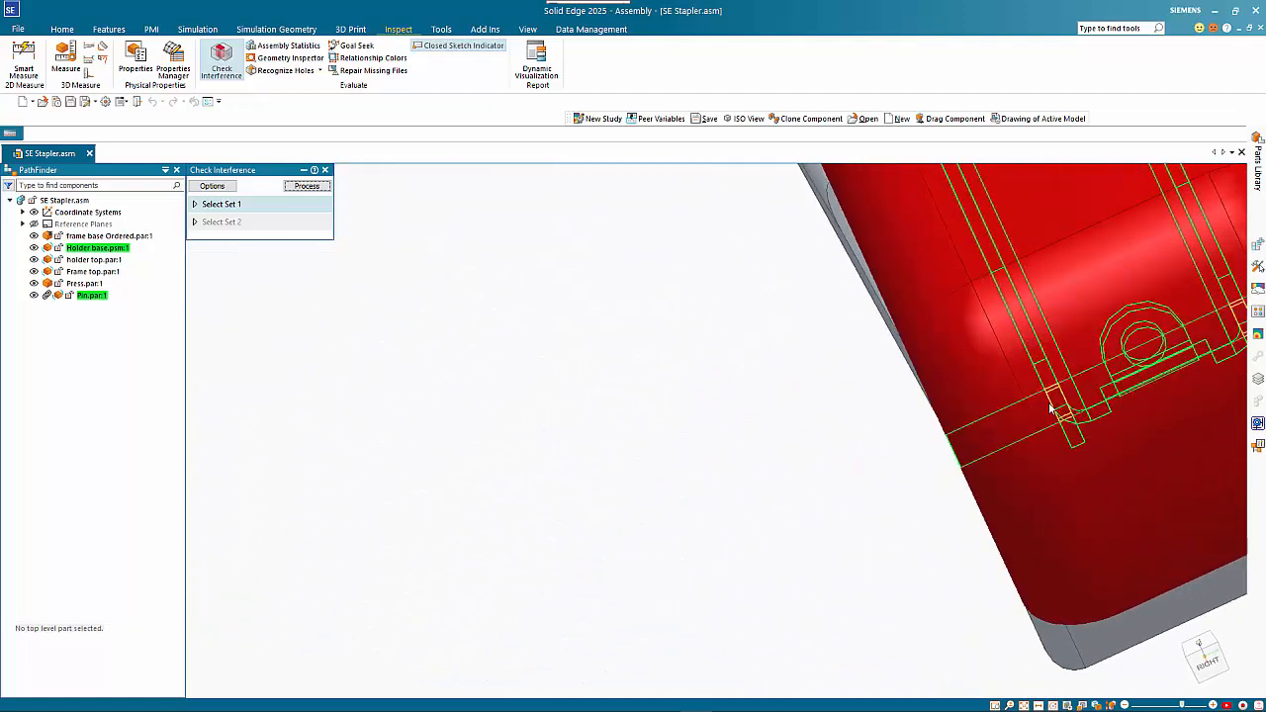
middle_drag(1060, 447, 1150, 391)
scroll(1151, 391, down, 6)
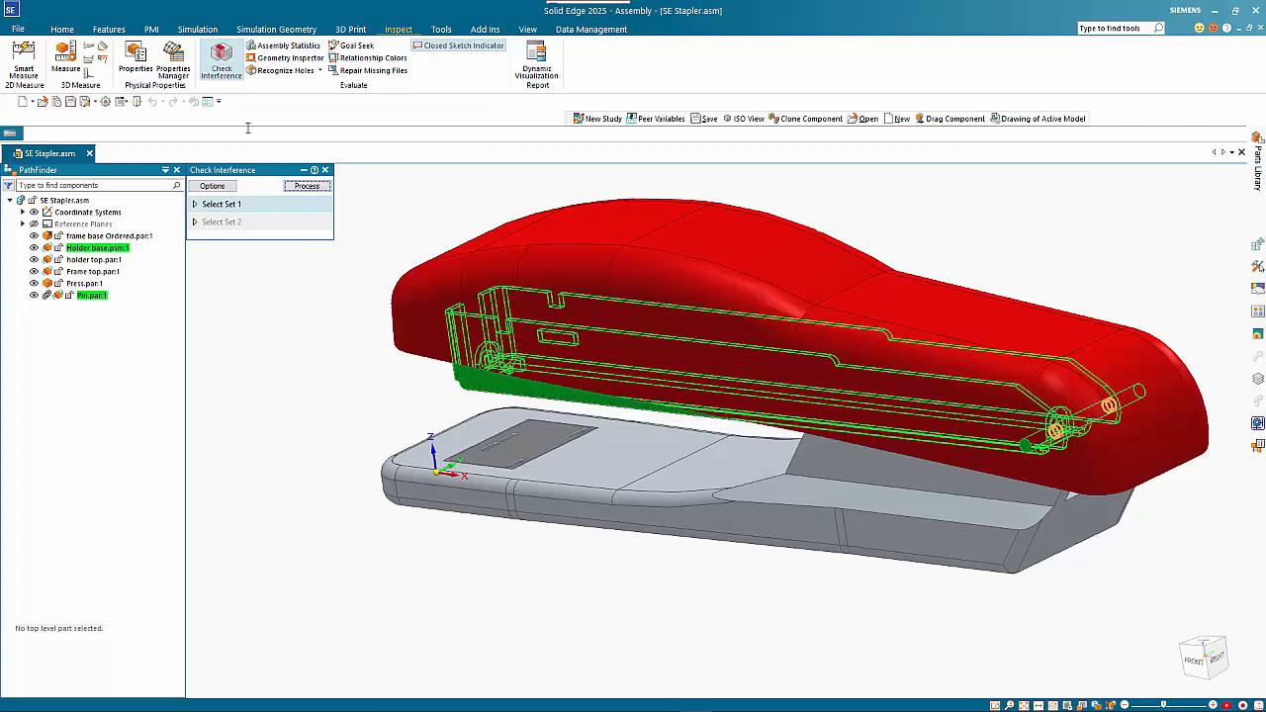
key(Escape)
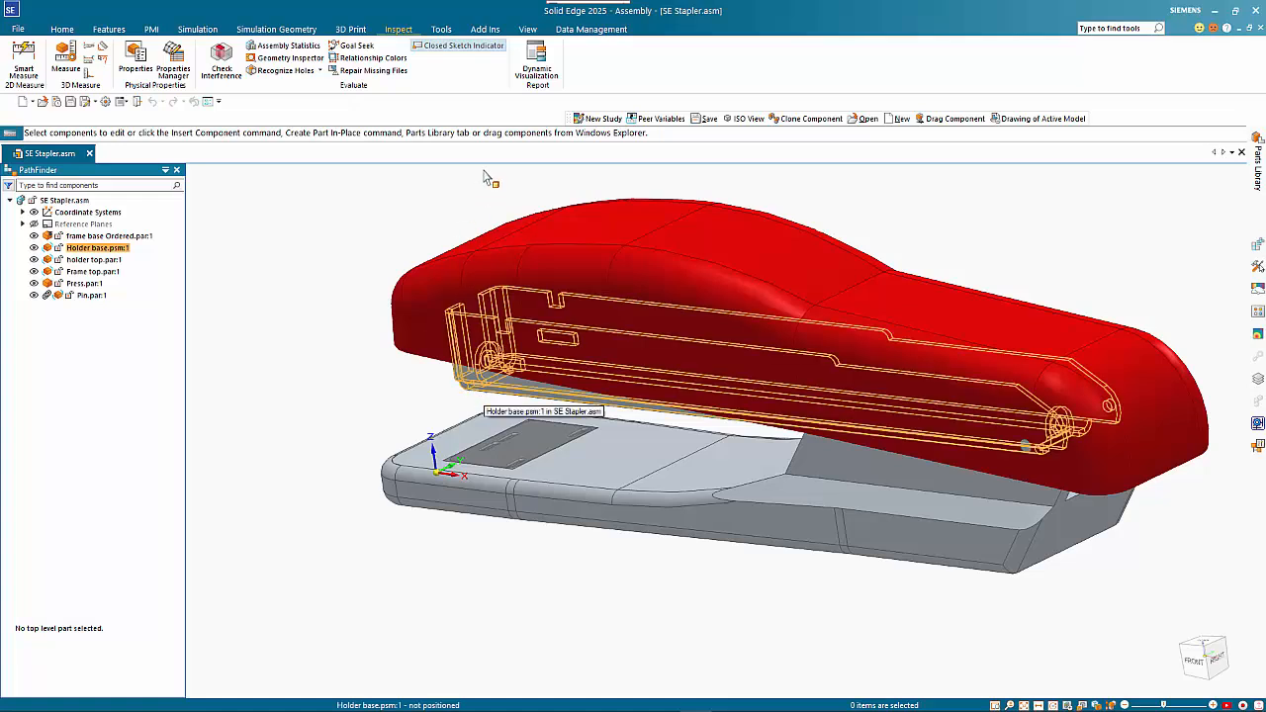
Set the holder base's Hole_3_Diameter to 2.50 mm through its peer variables and close the variable table
click(441, 30)
click(167, 58)
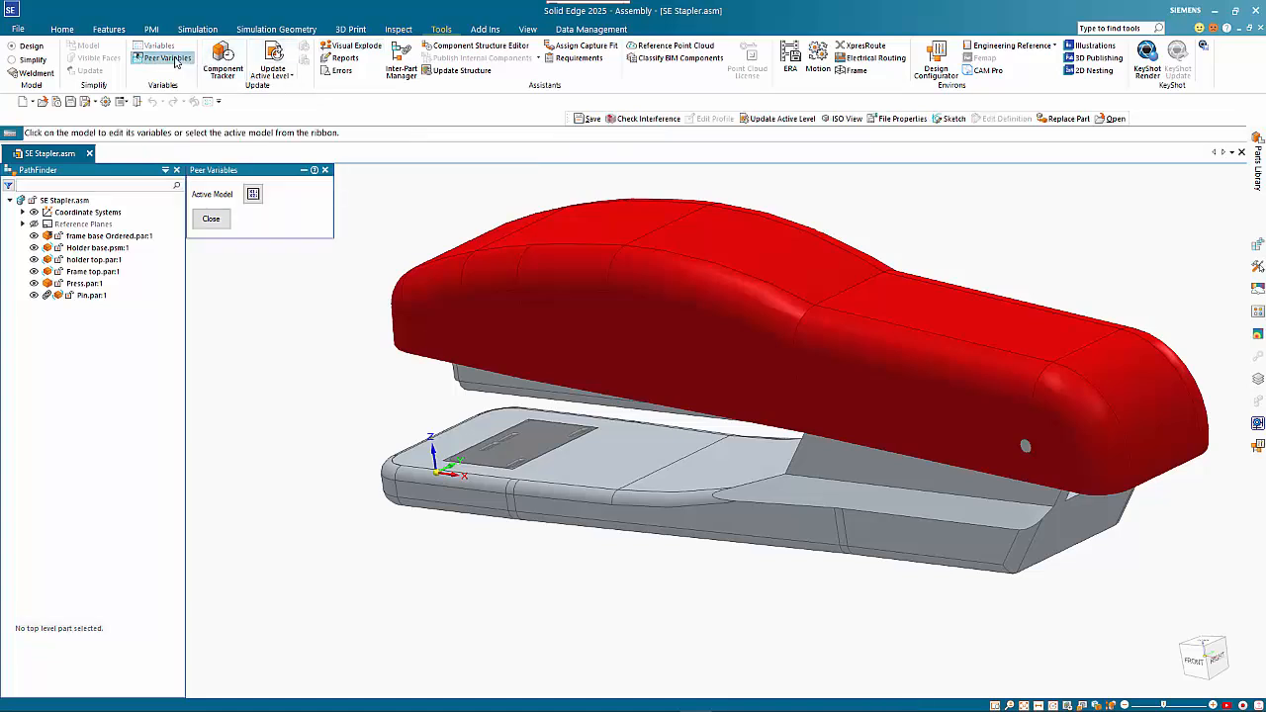
click(464, 382)
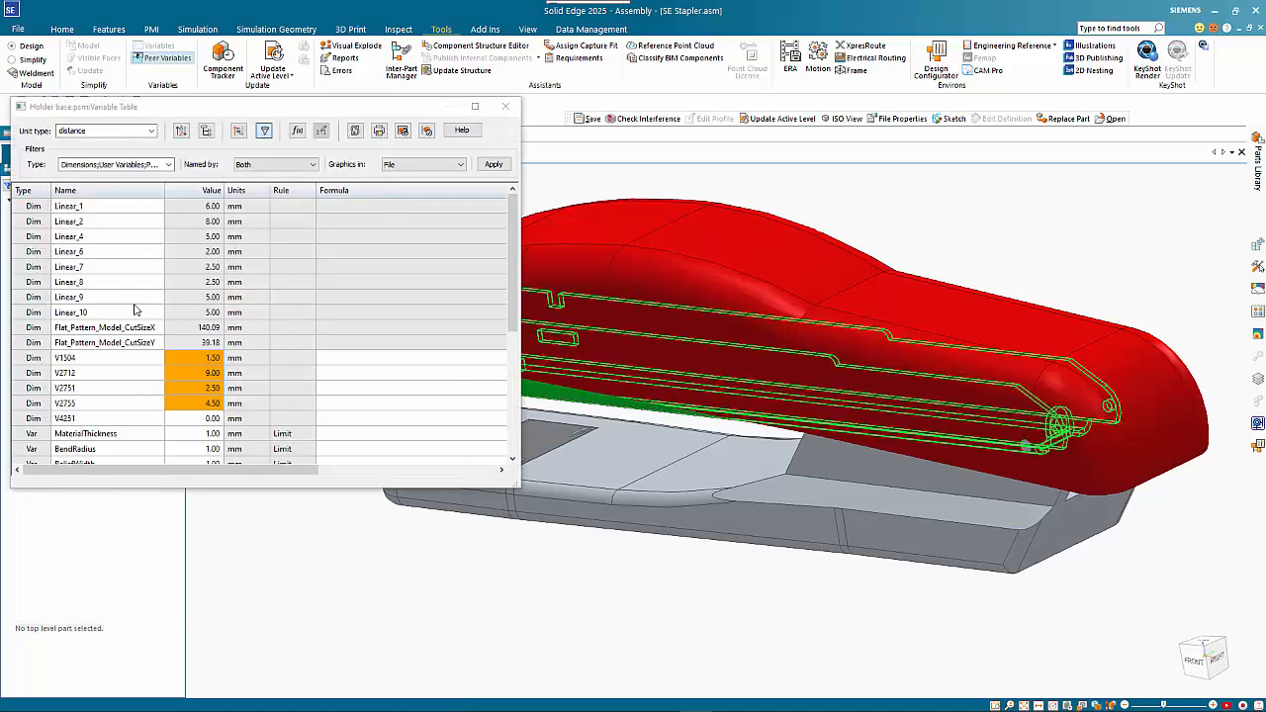
scroll(136, 327, down, 5)
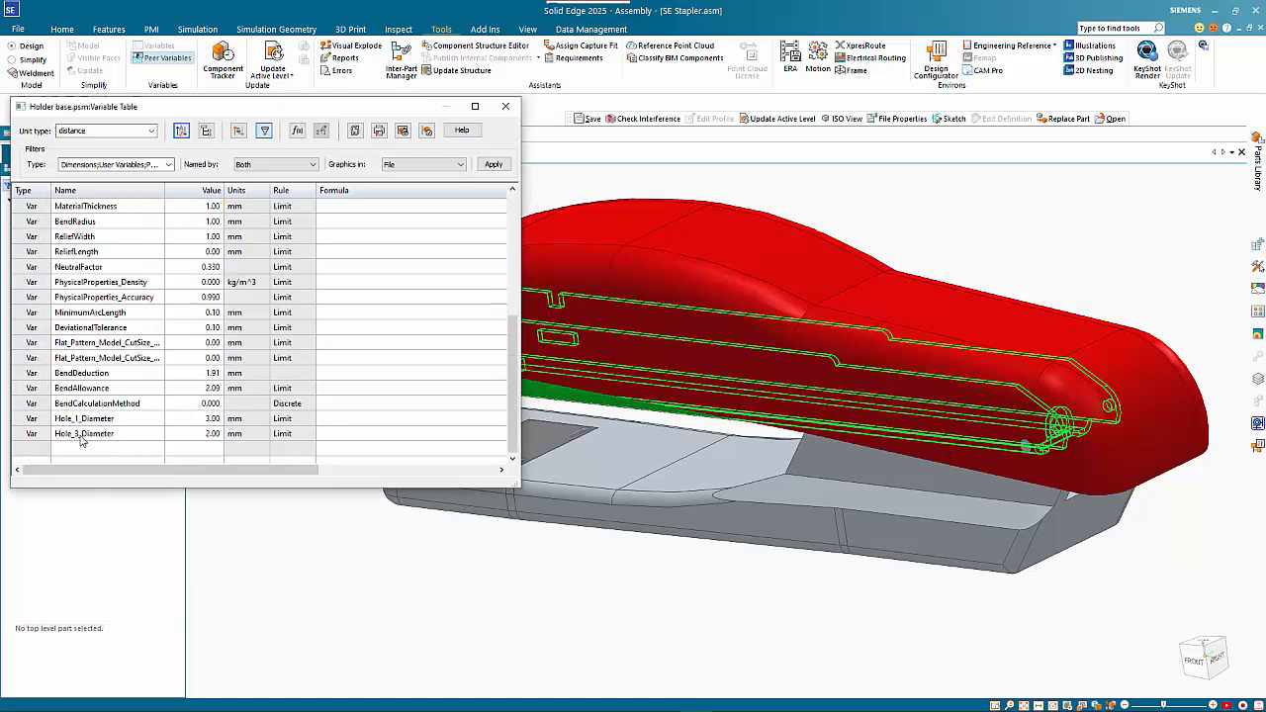
click(206, 435)
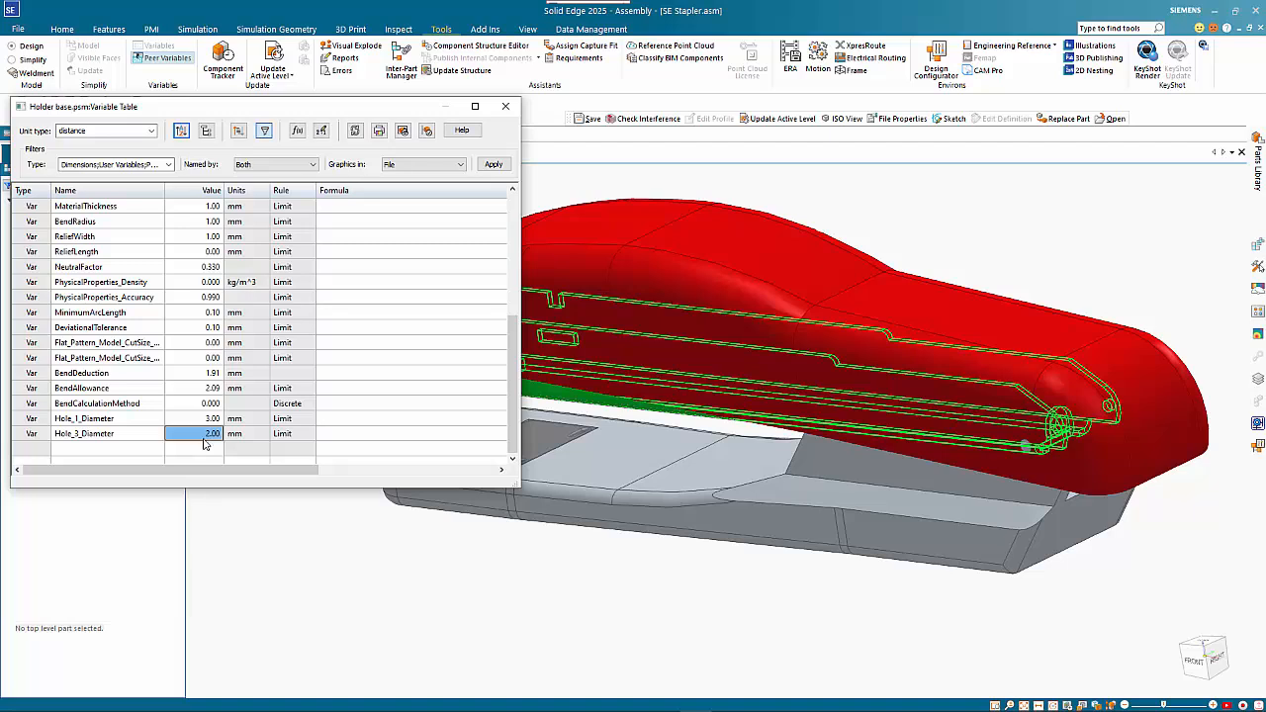
text(3)
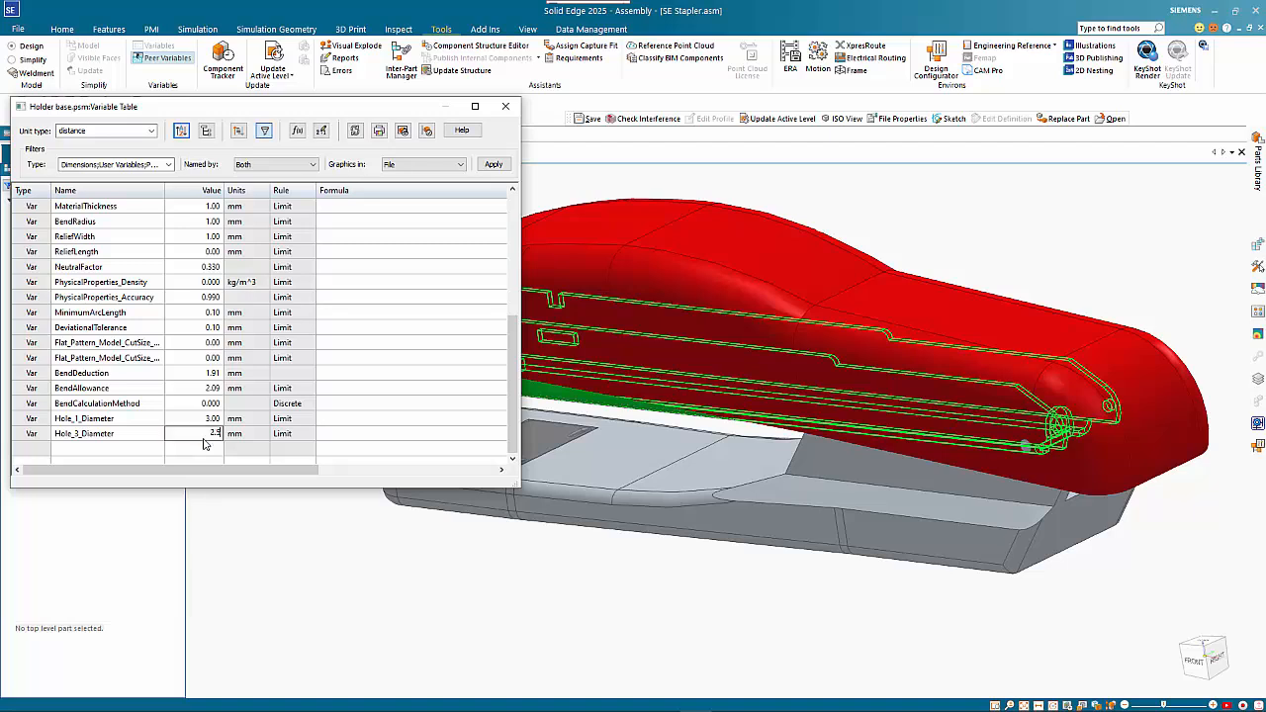
click(206, 446)
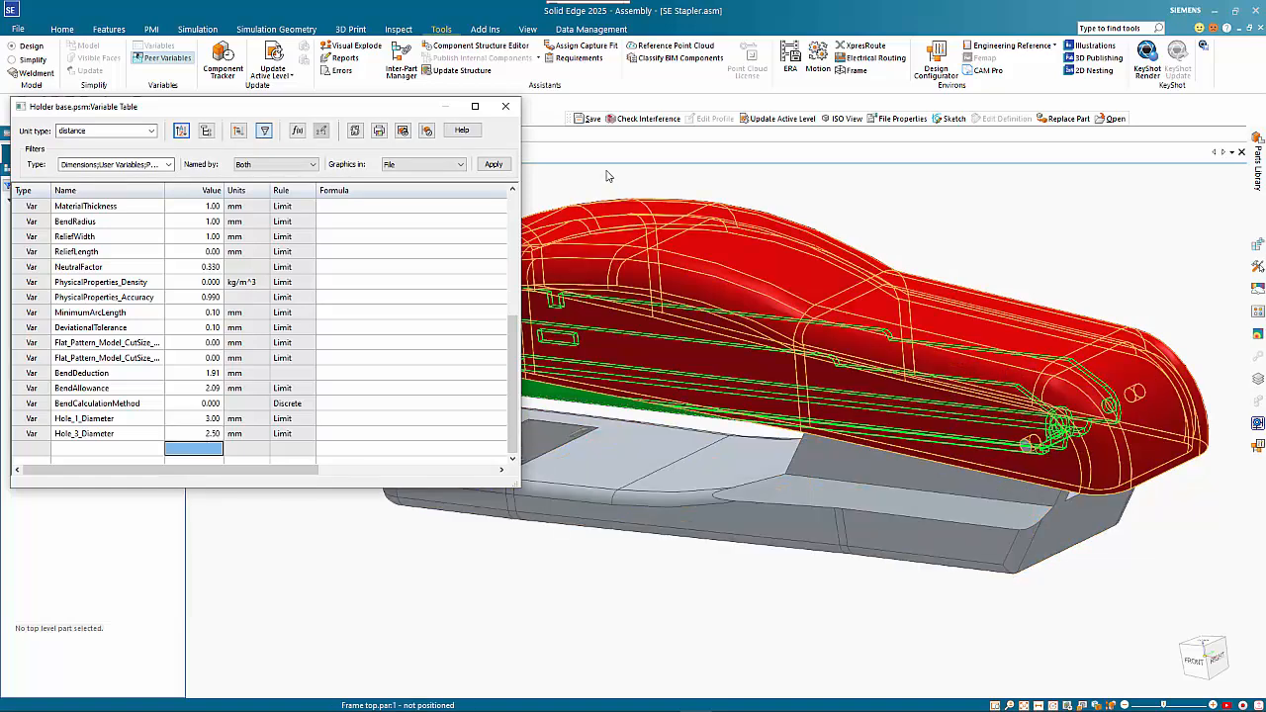
click(505, 106)
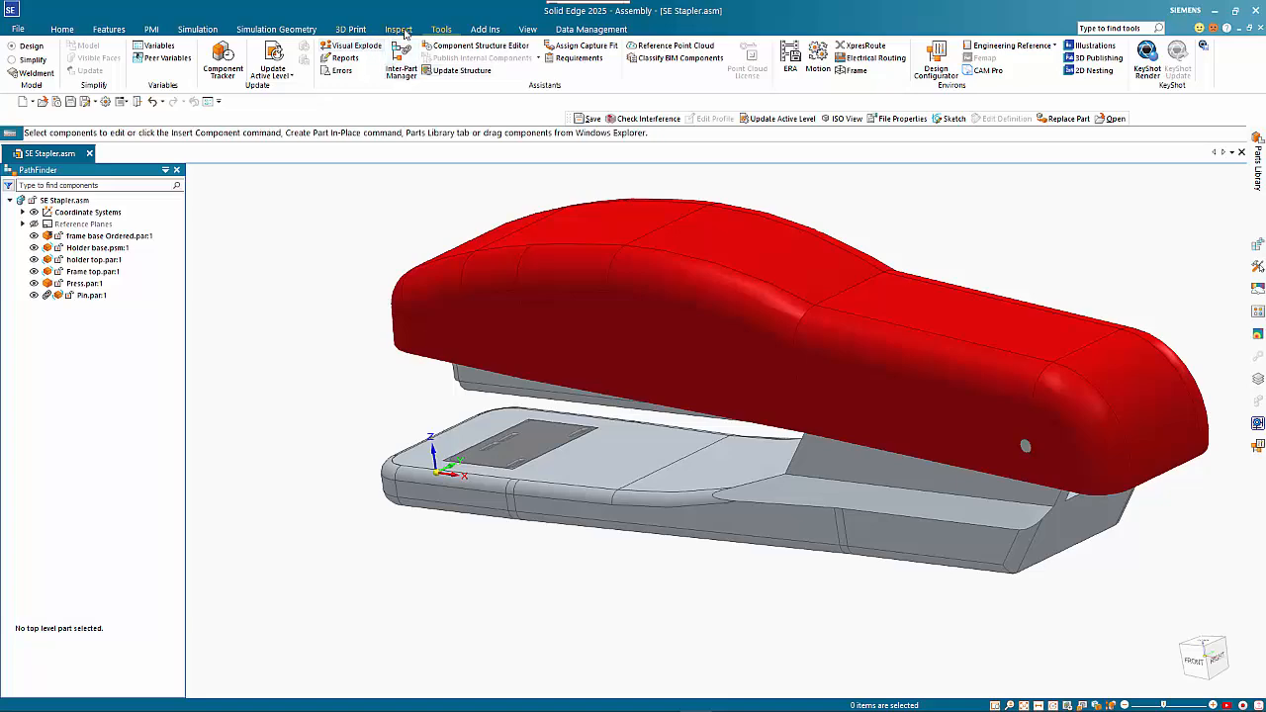
Rerun the interference check on the pin against the rest of the assembly and dismiss the analysis message
click(399, 29)
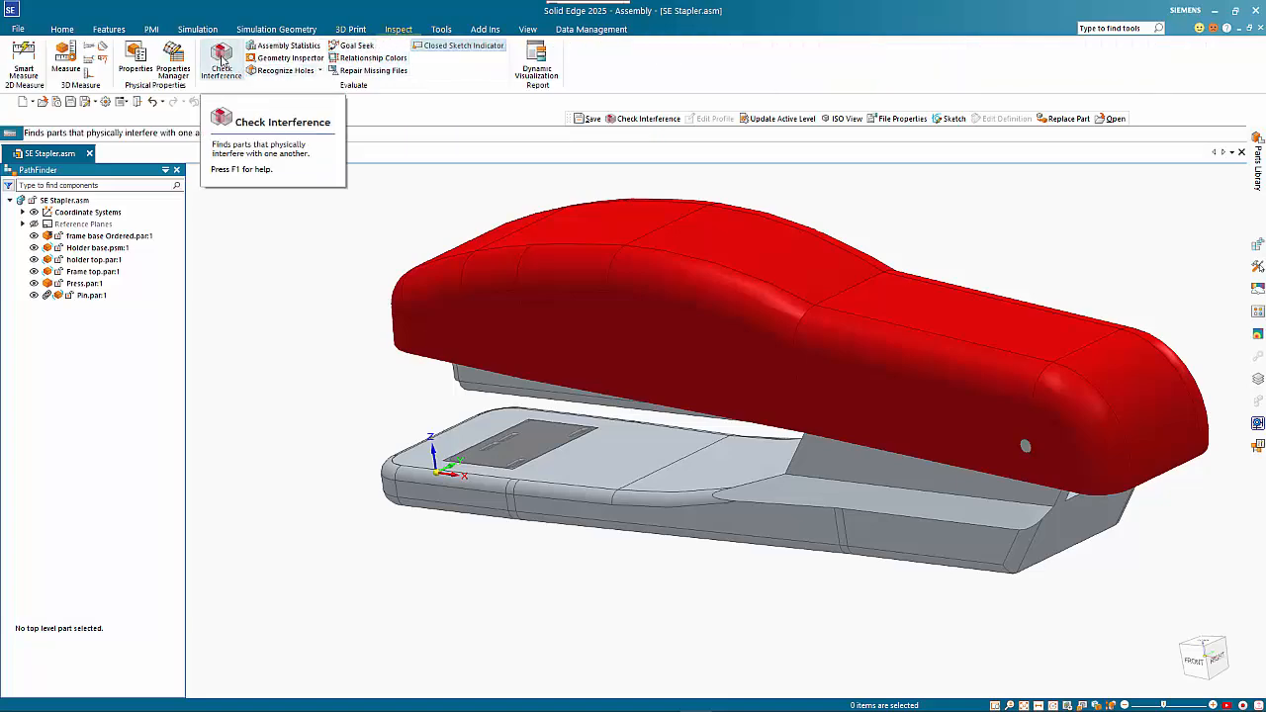
click(228, 73)
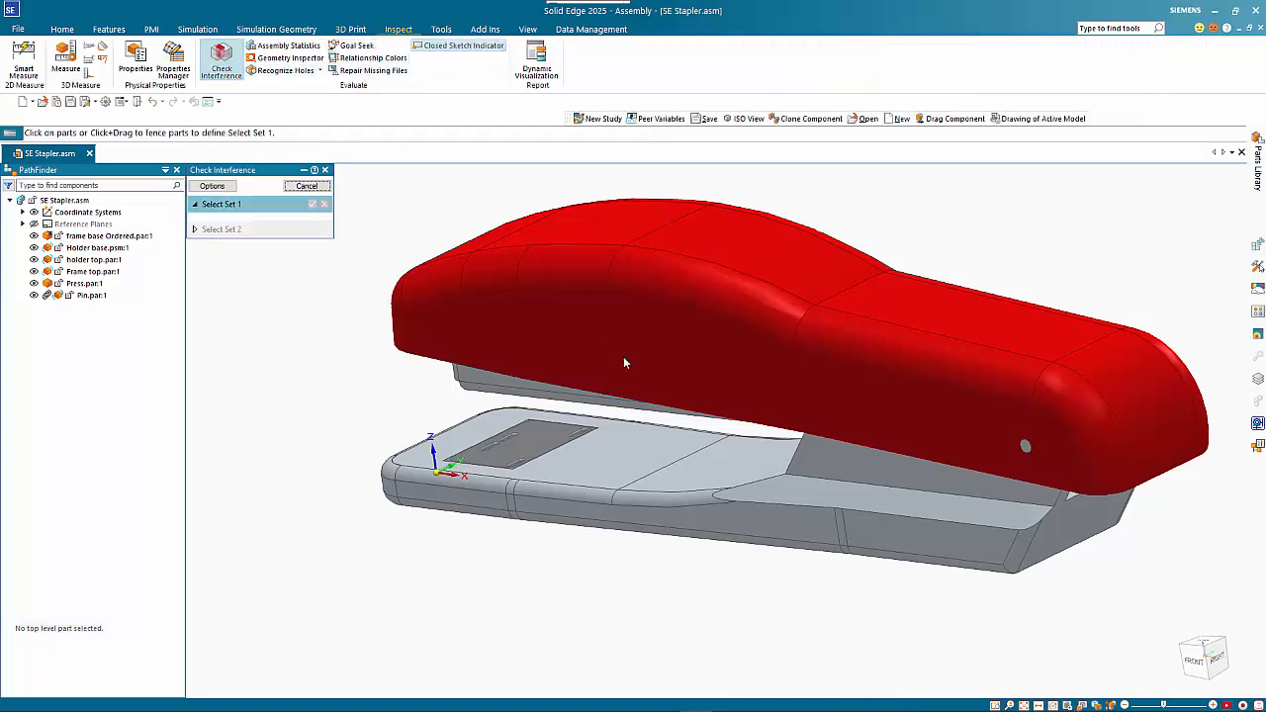
click(1025, 447)
right_click(638, 606)
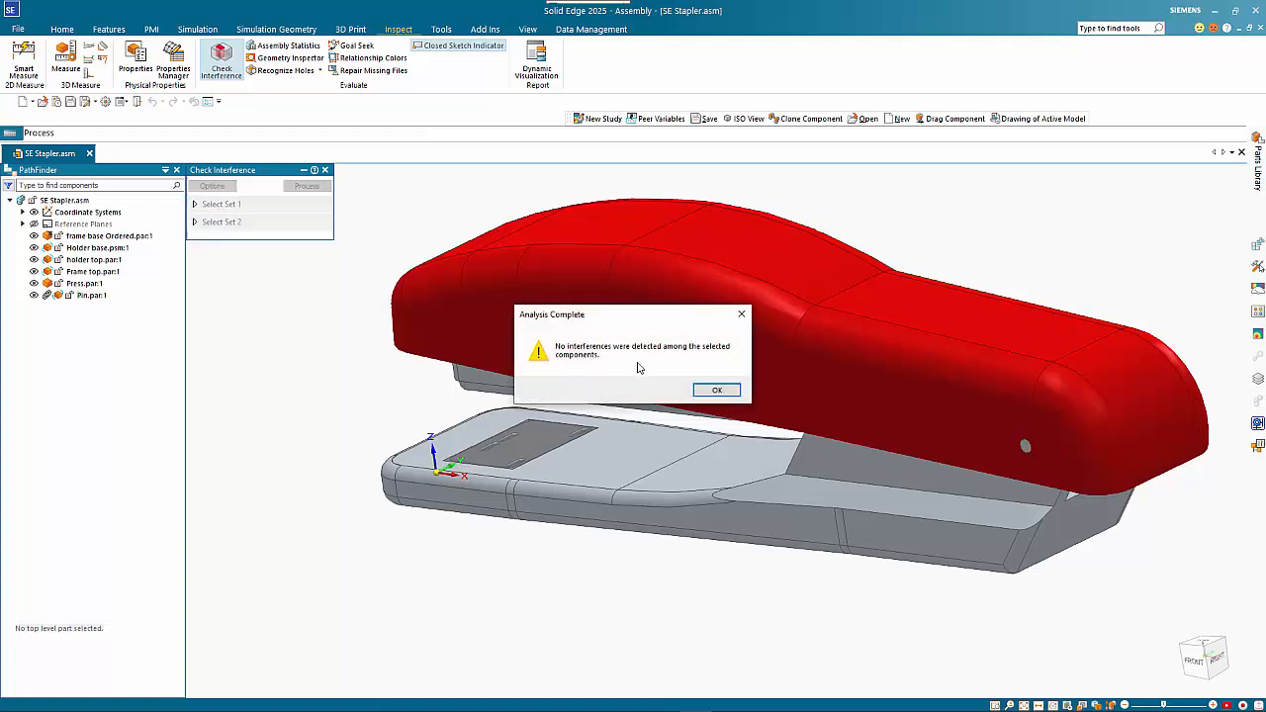
click(717, 391)
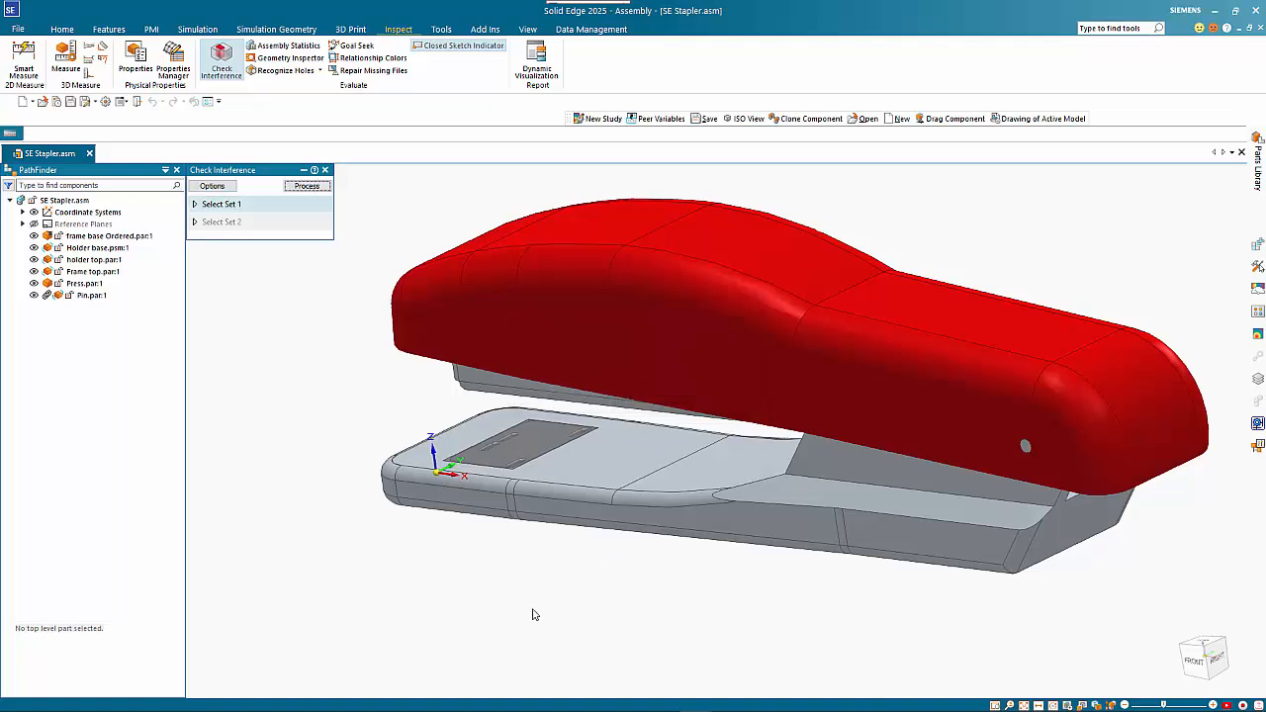
scroll(554, 600, down, 1)
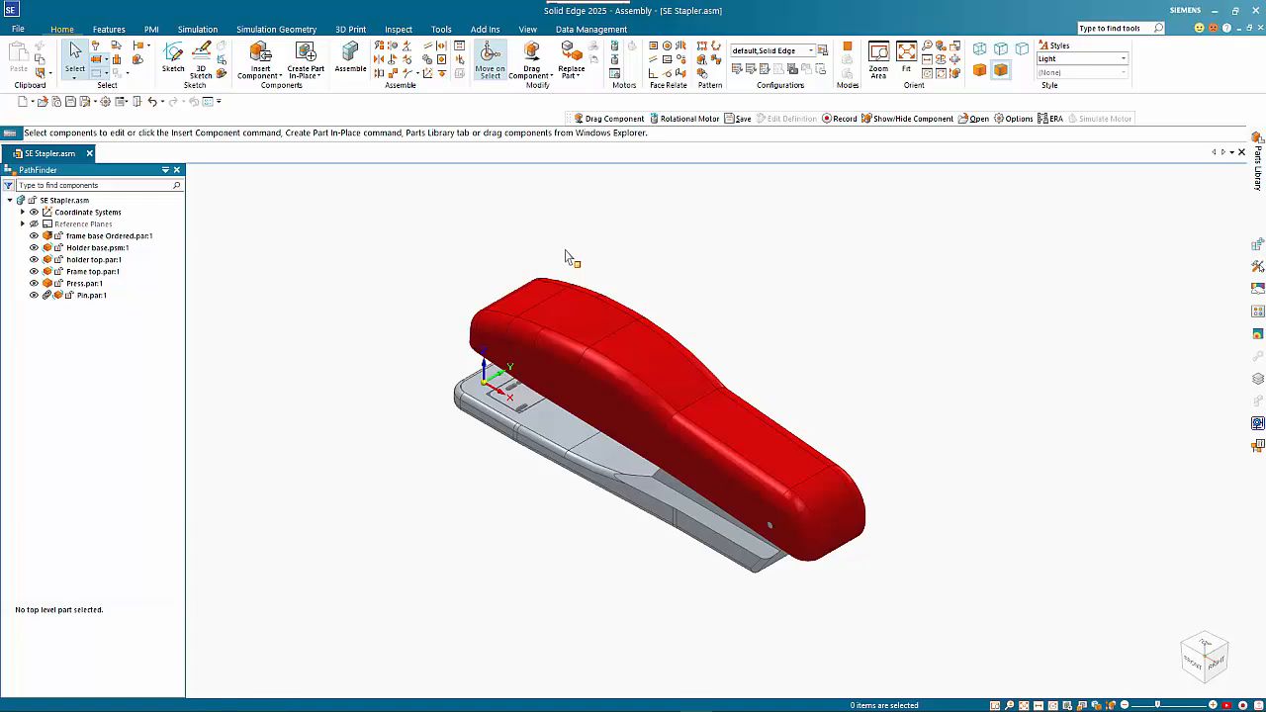
Edit the frame top's definition and start a new relationship of type Angle
click(539, 310)
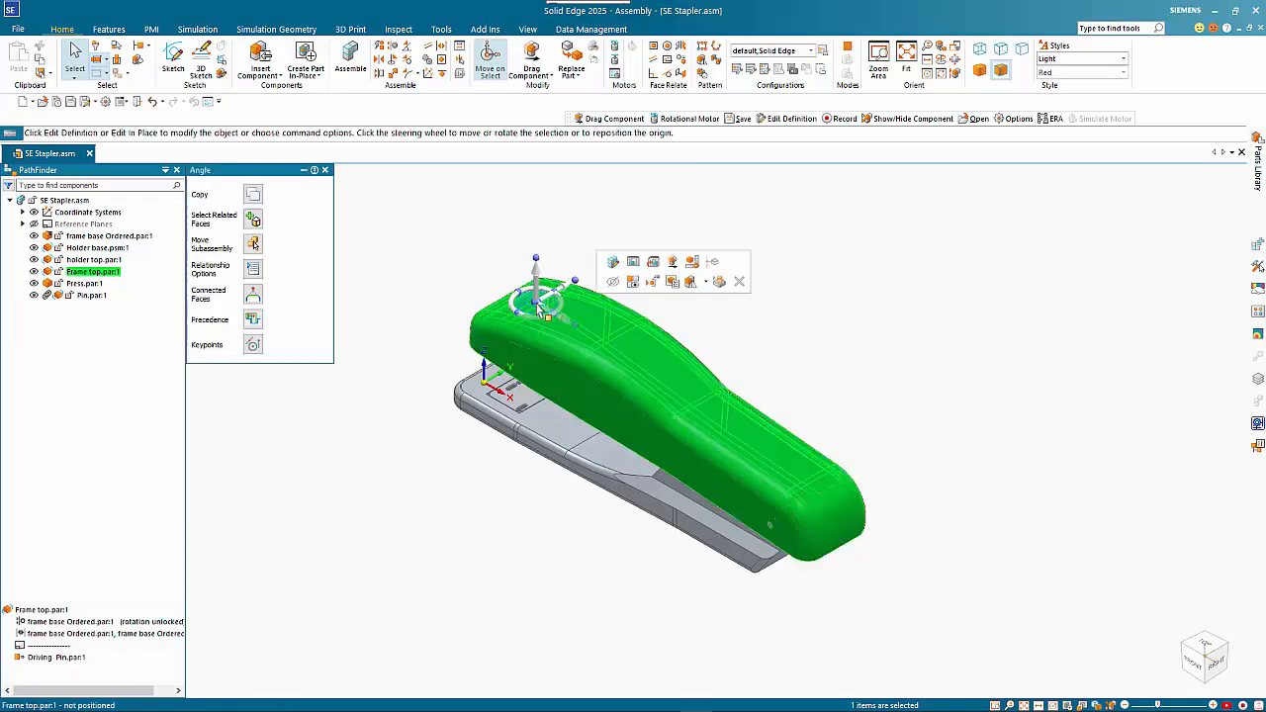
click(613, 263)
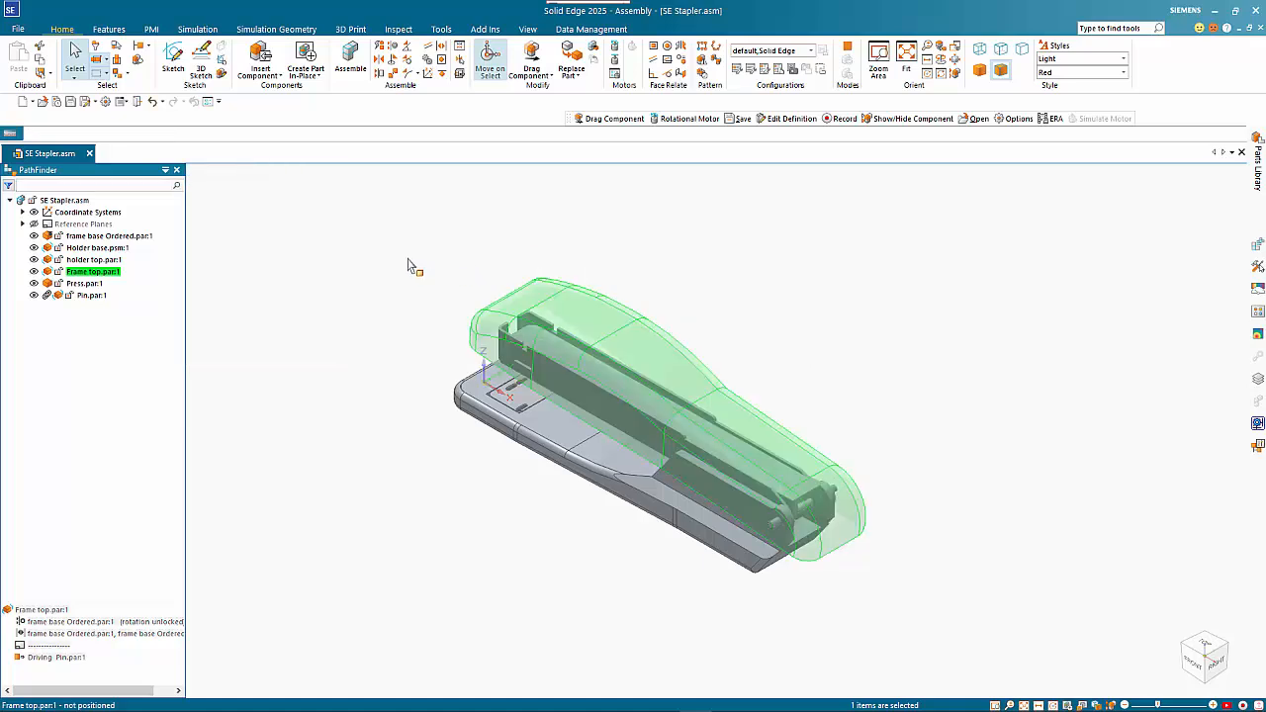
click(322, 208)
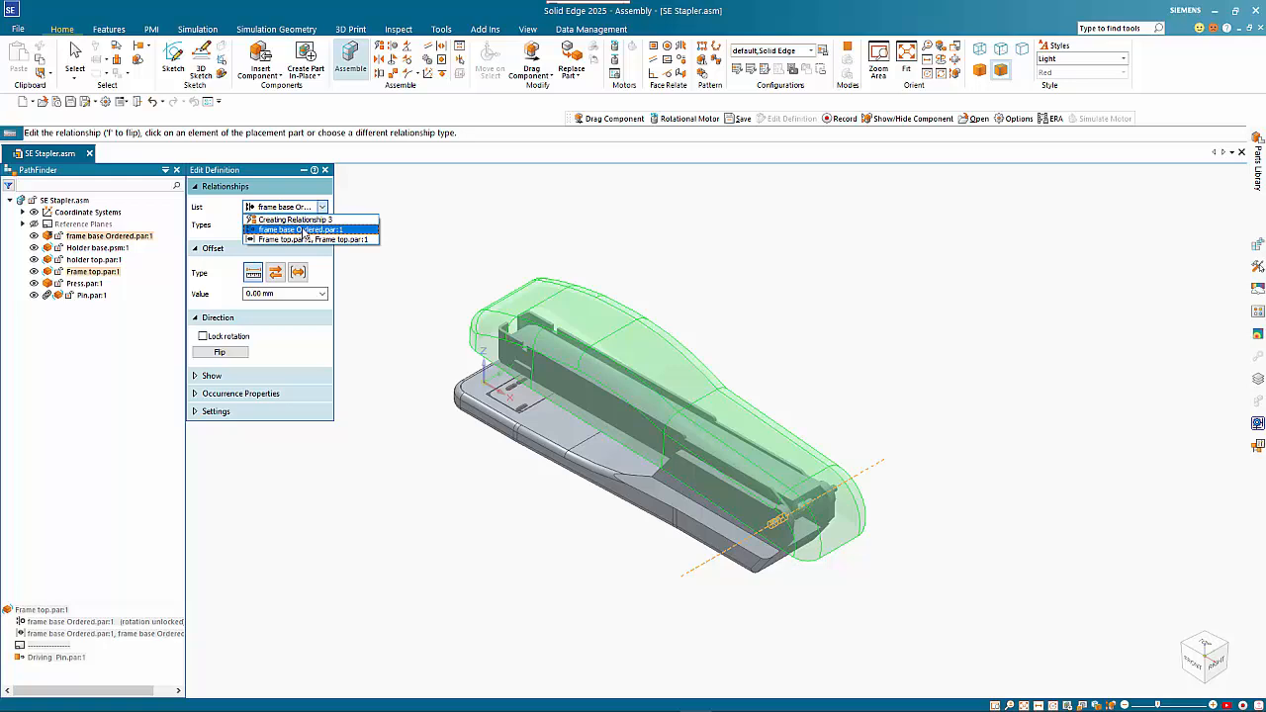
click(305, 221)
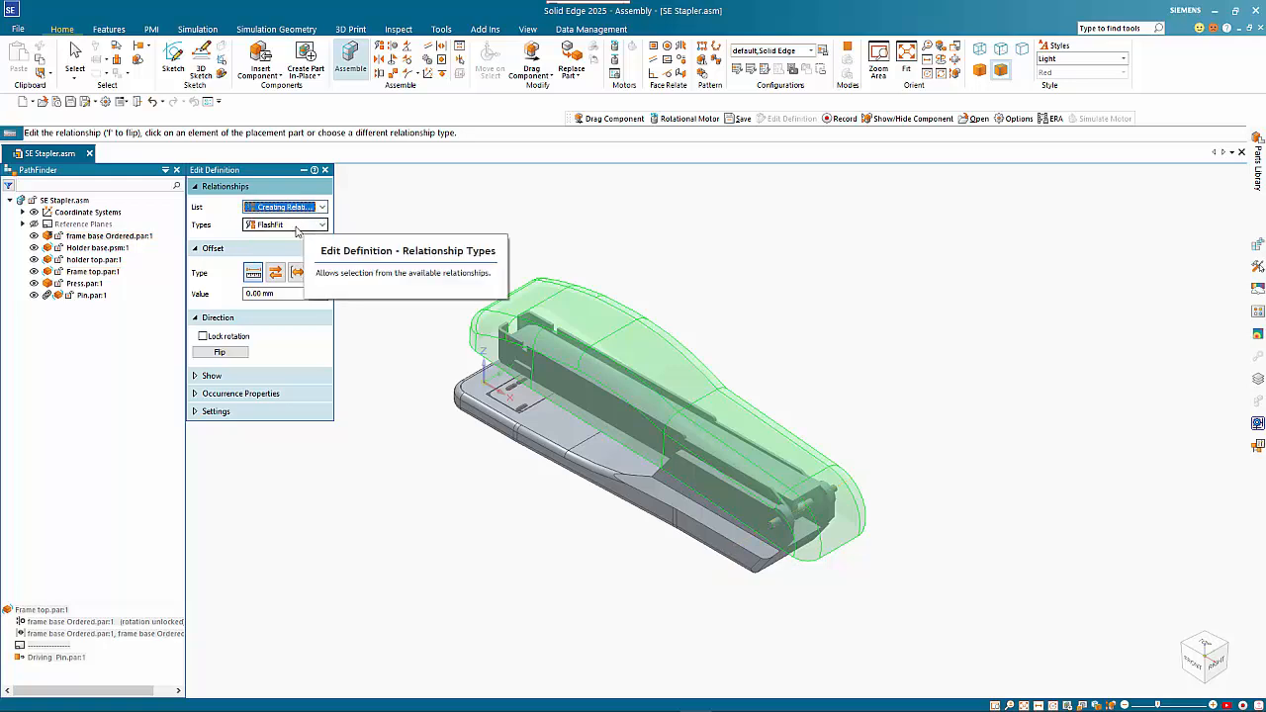
click(321, 225)
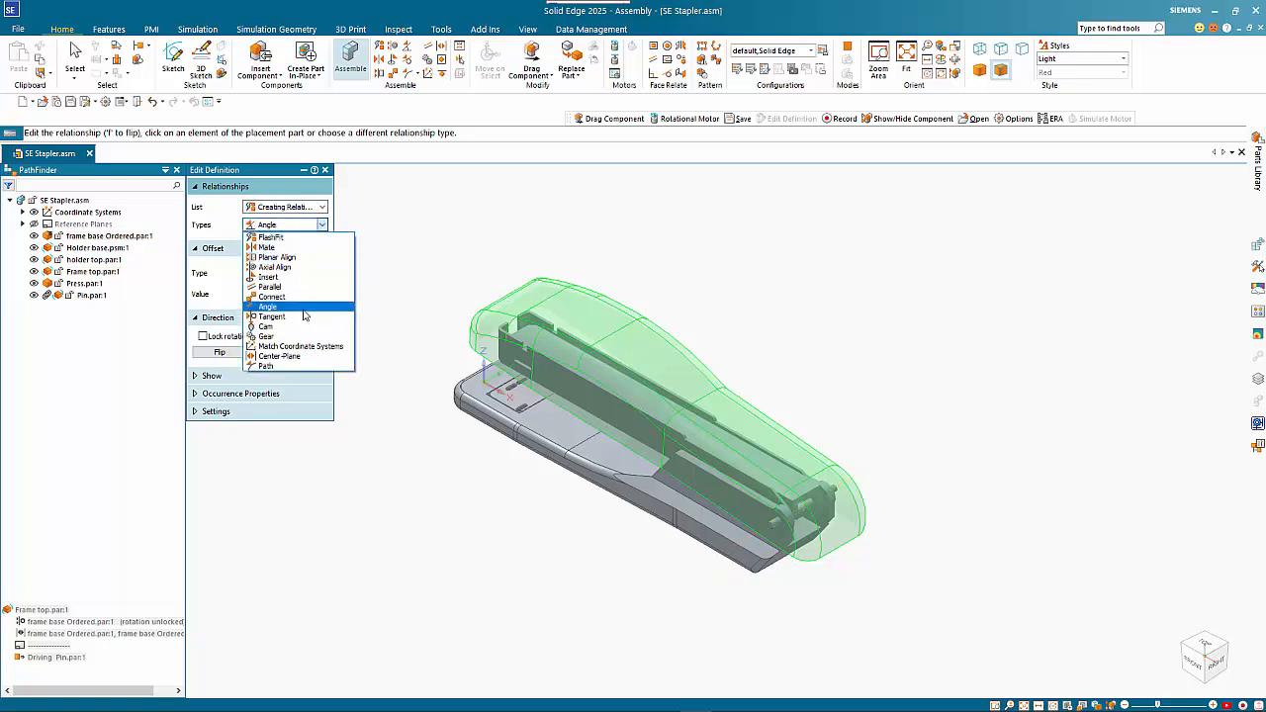
click(304, 309)
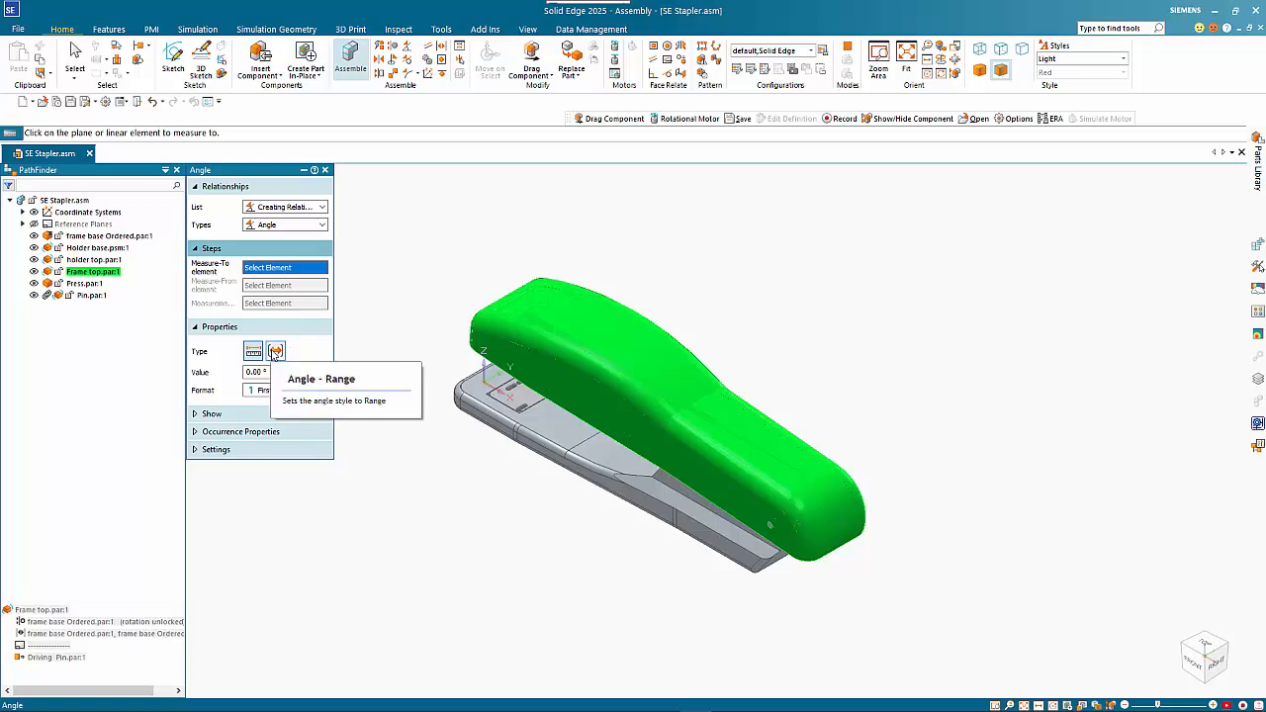
Define the angle relationship as a range, with Angle 1 at 180° and Angle 2 at 250°
click(275, 352)
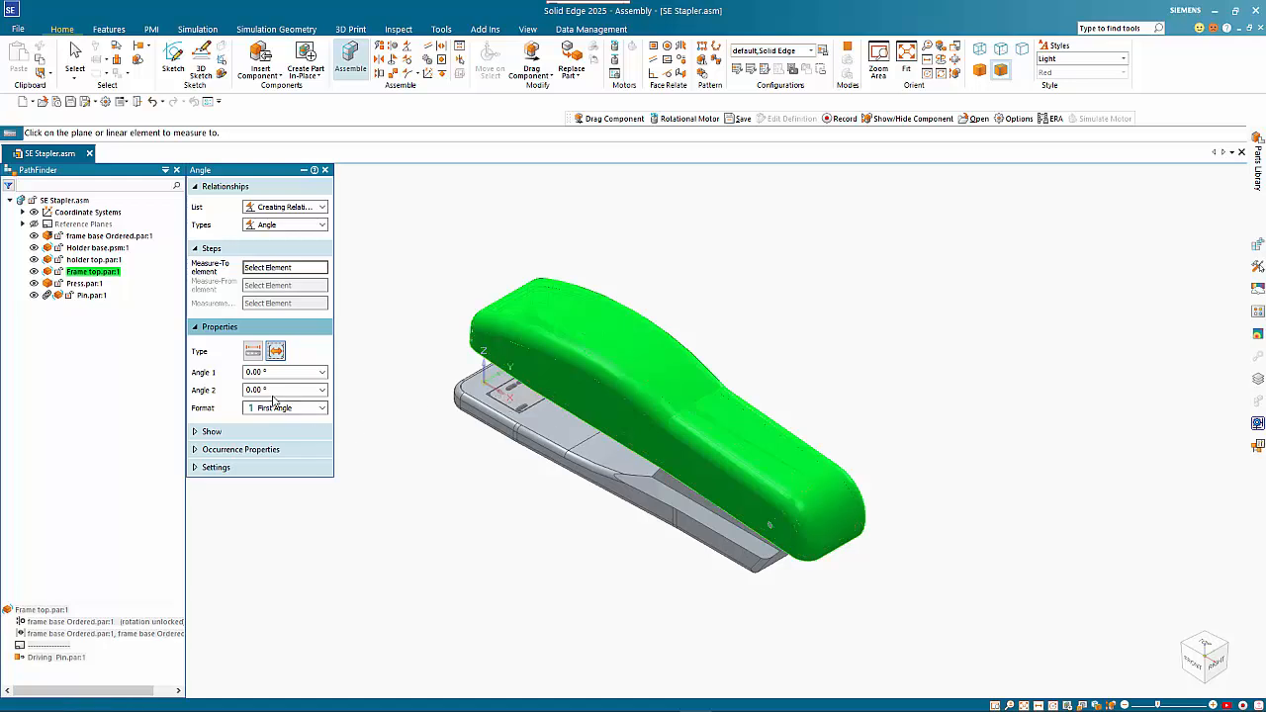
click(262, 374)
text(180)
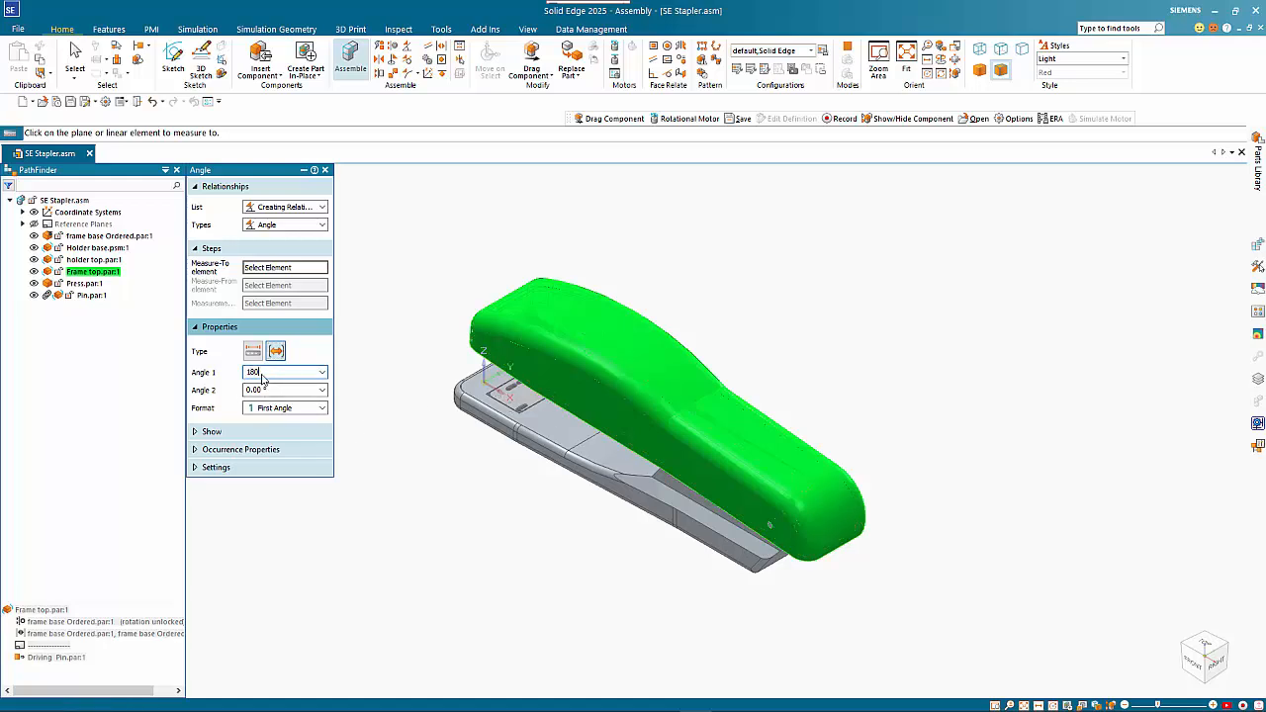
key(Tab)
text(25)
key(Tab)
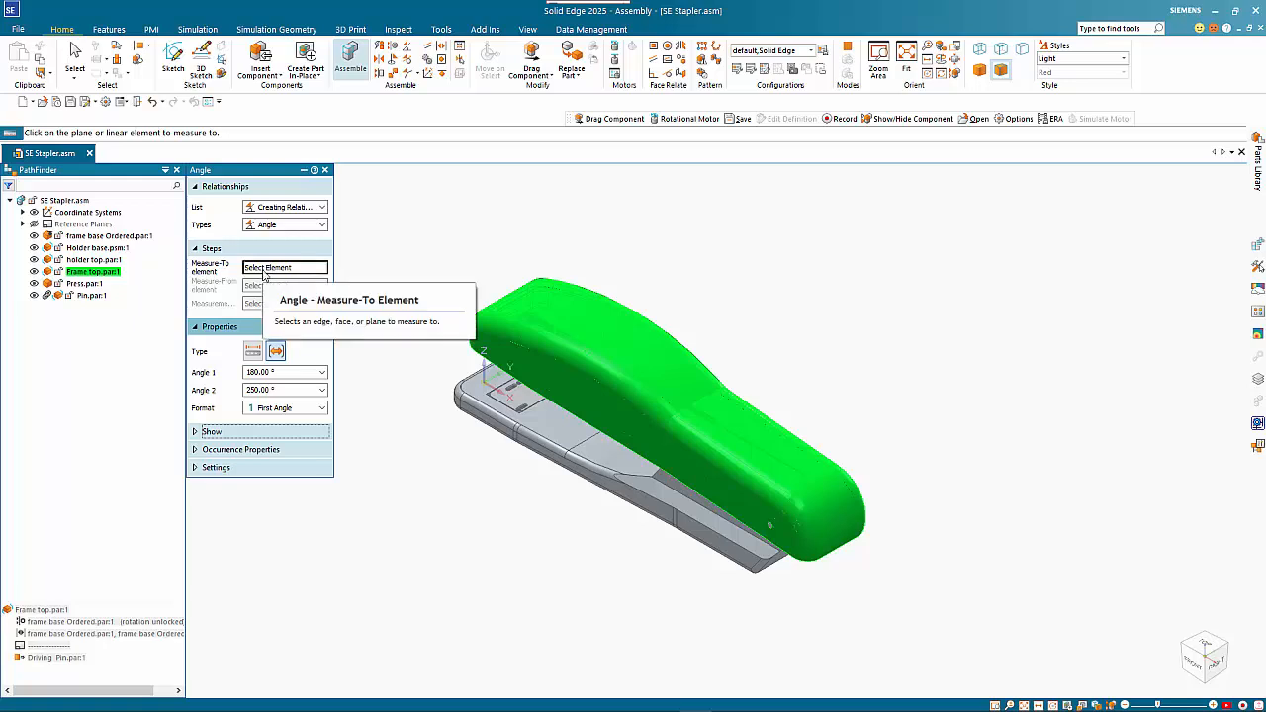
Measure the angle to a planar face of the frame top from the base XY plane, with the base XZ plane as measurement plane
click(470, 355)
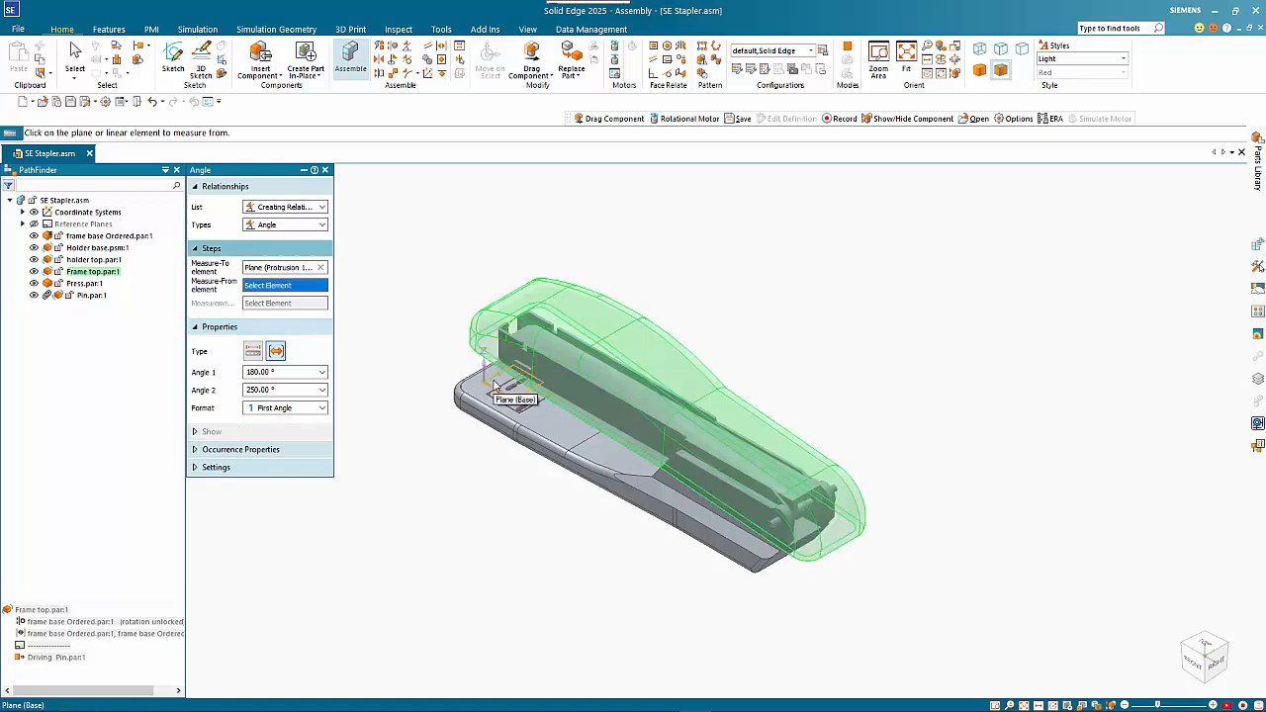
click(494, 385)
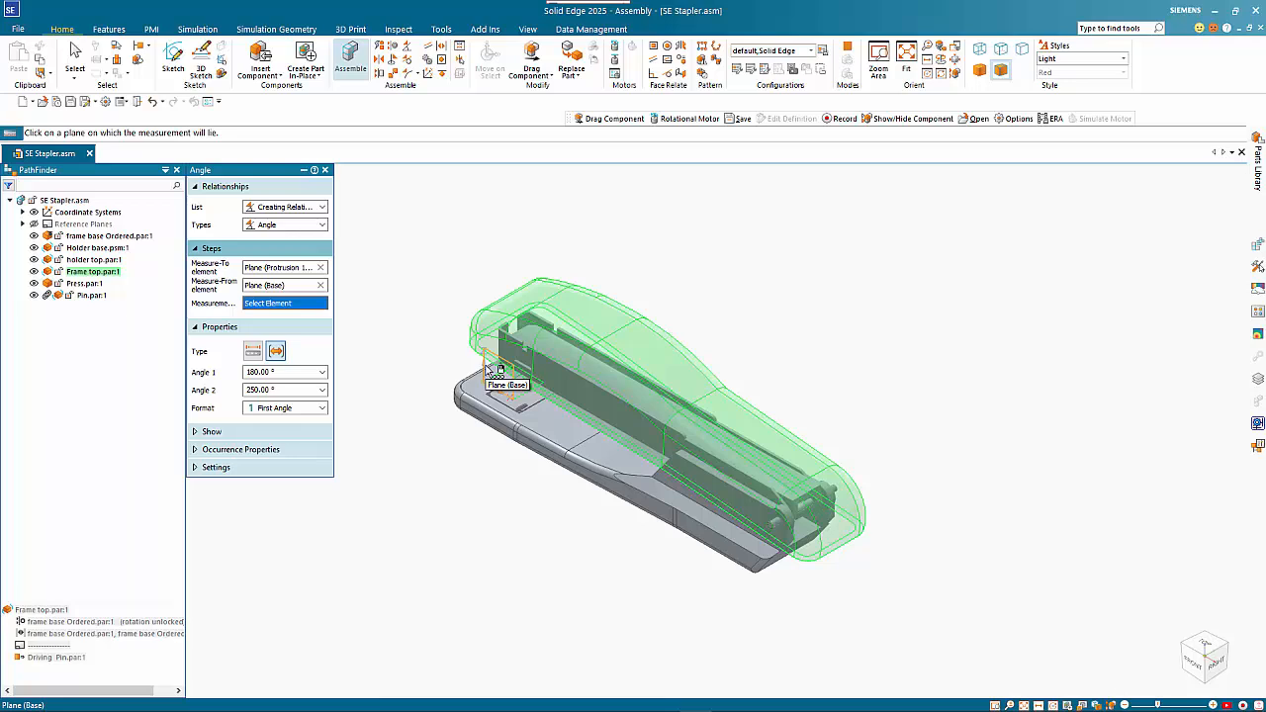
click(487, 370)
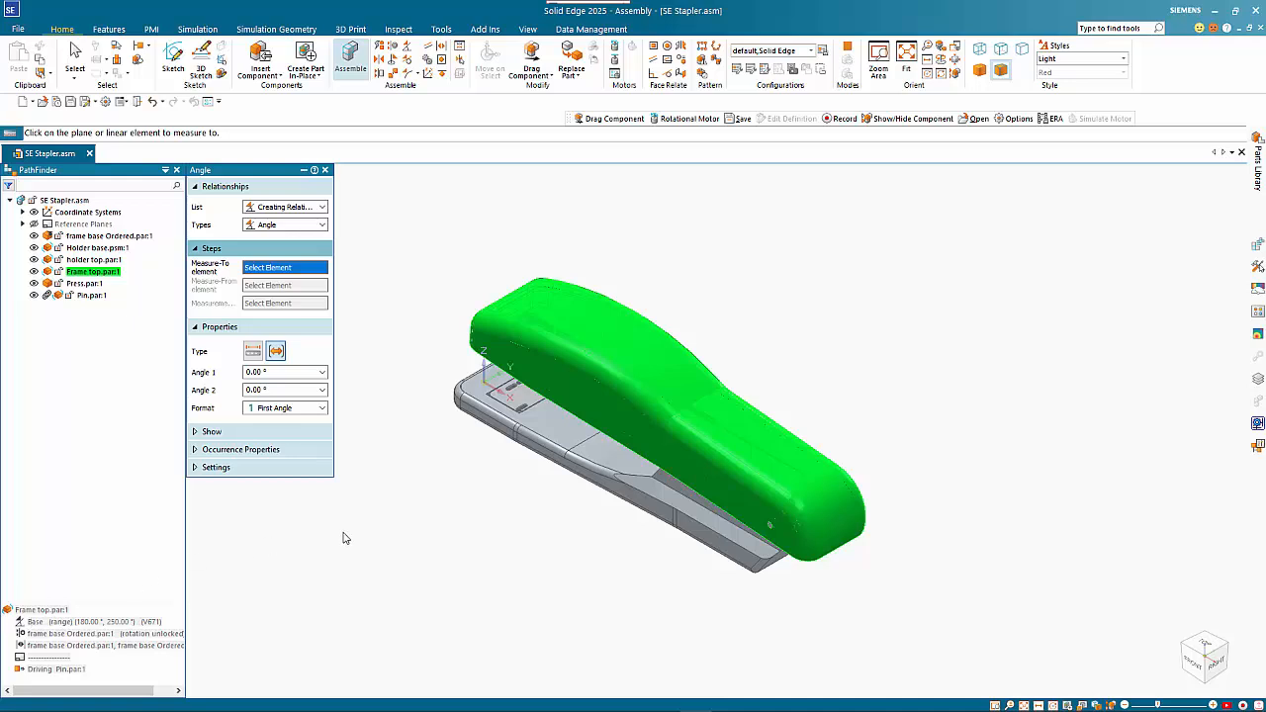
Try other measurement formats, including Seventh Angle, on the frame top's angle range relationship and set it back to First Angle
key(Escape)
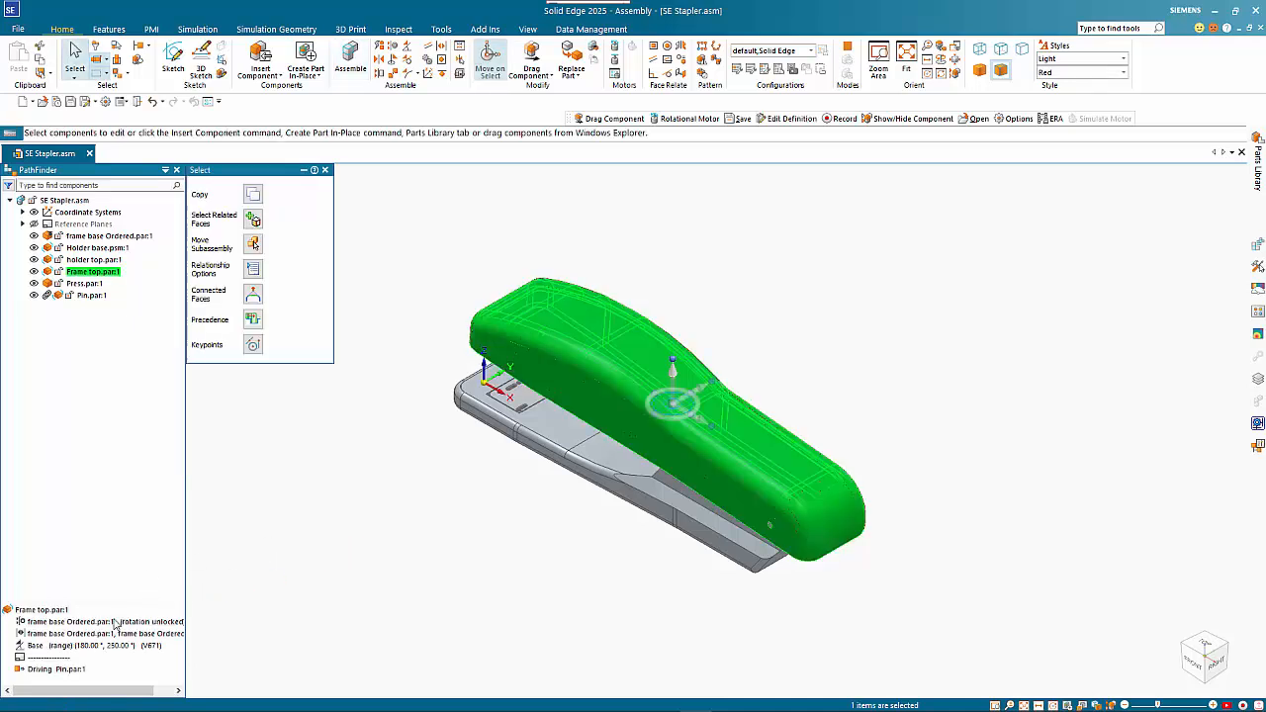
click(50, 649)
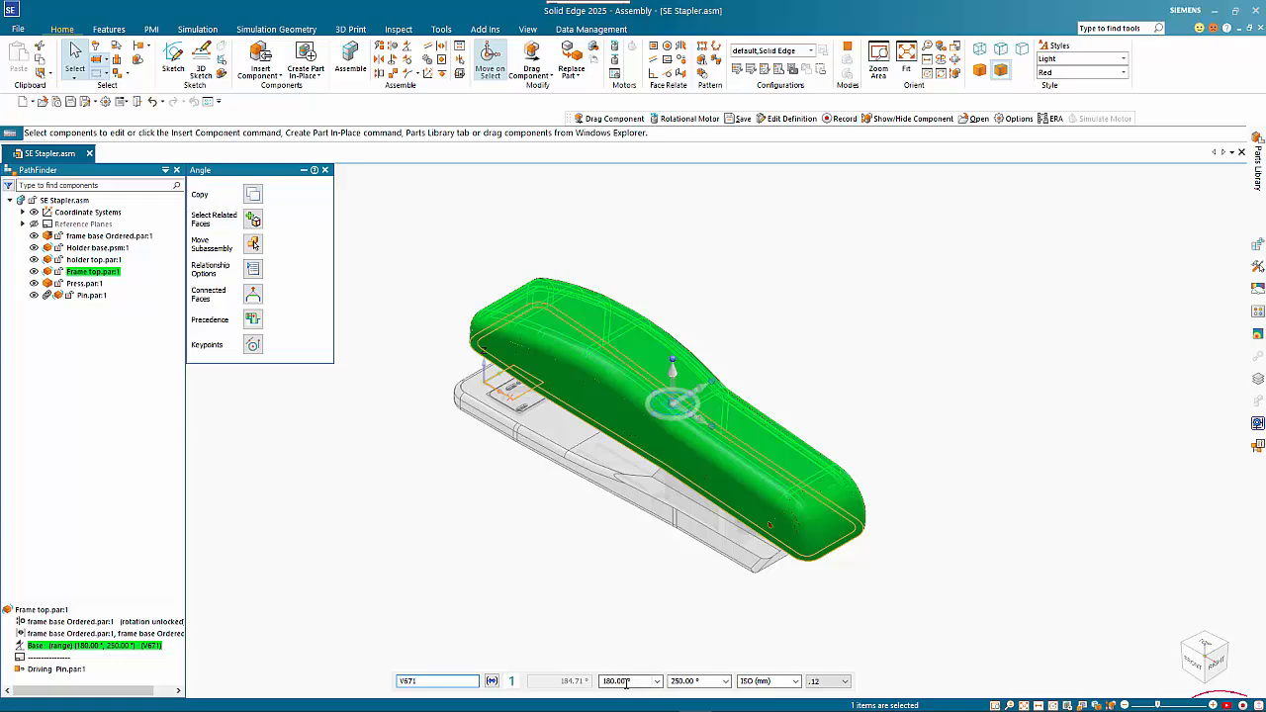
click(511, 680)
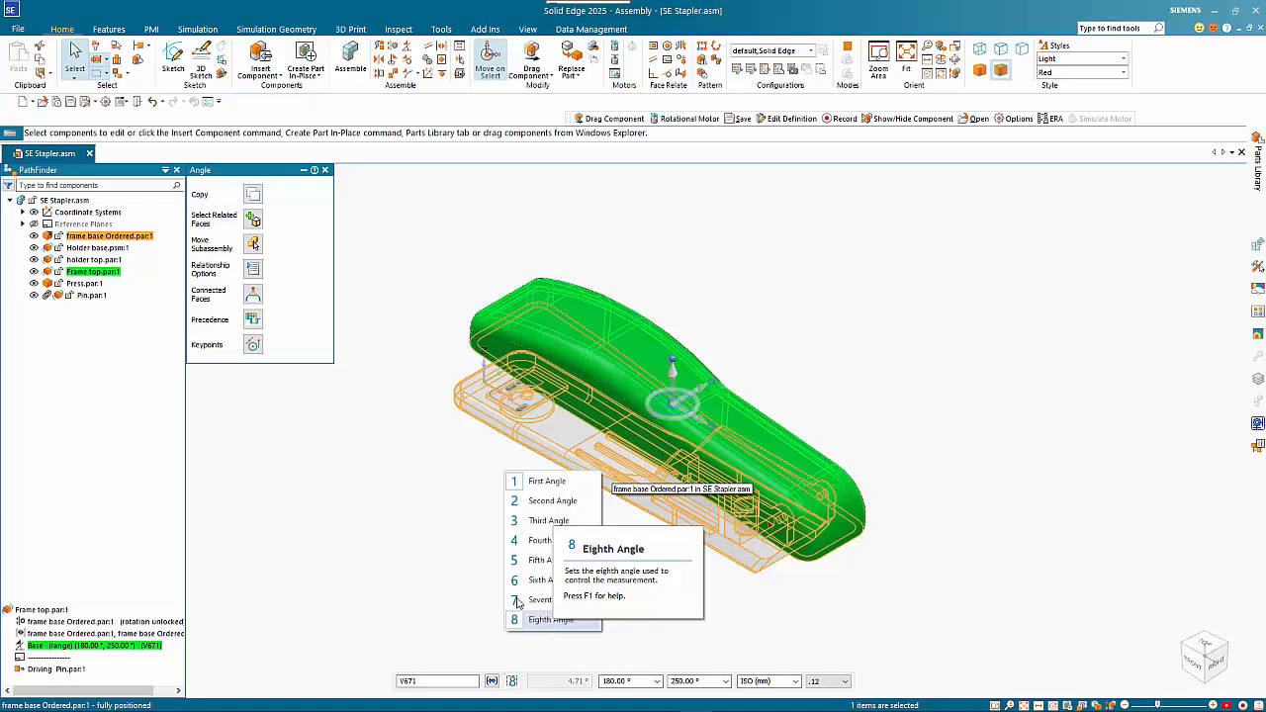
click(415, 510)
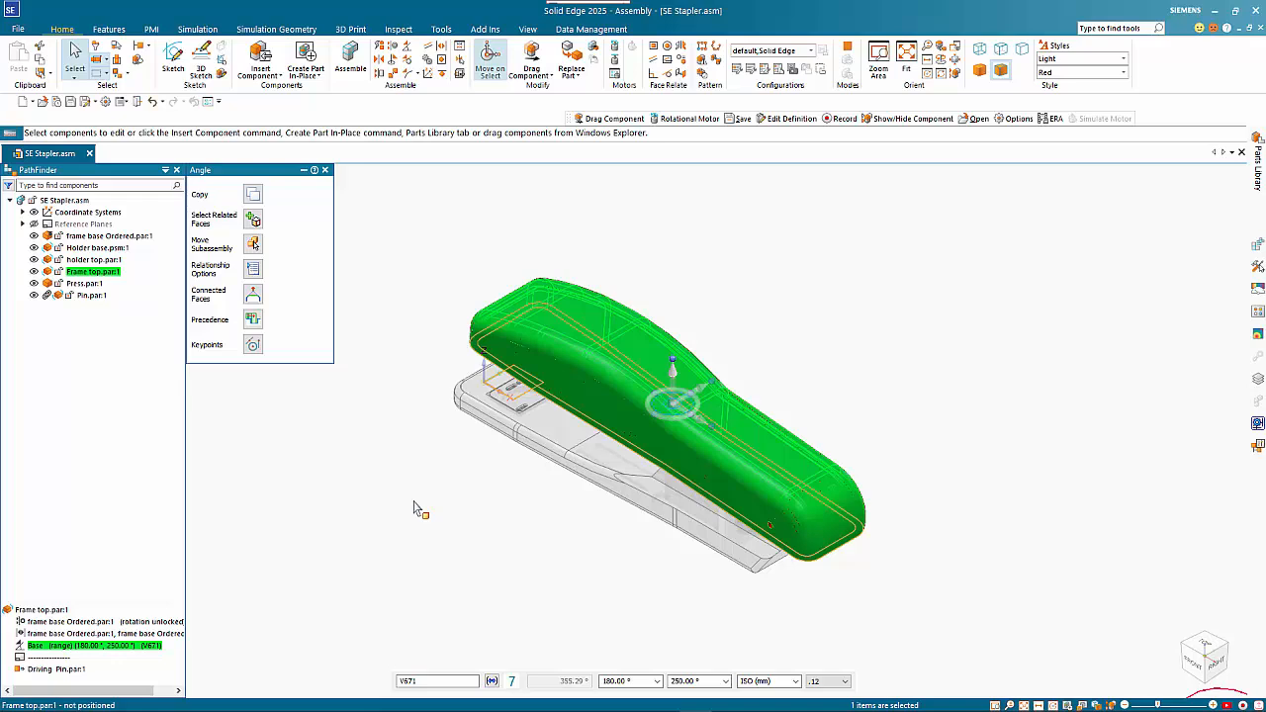
click(514, 680)
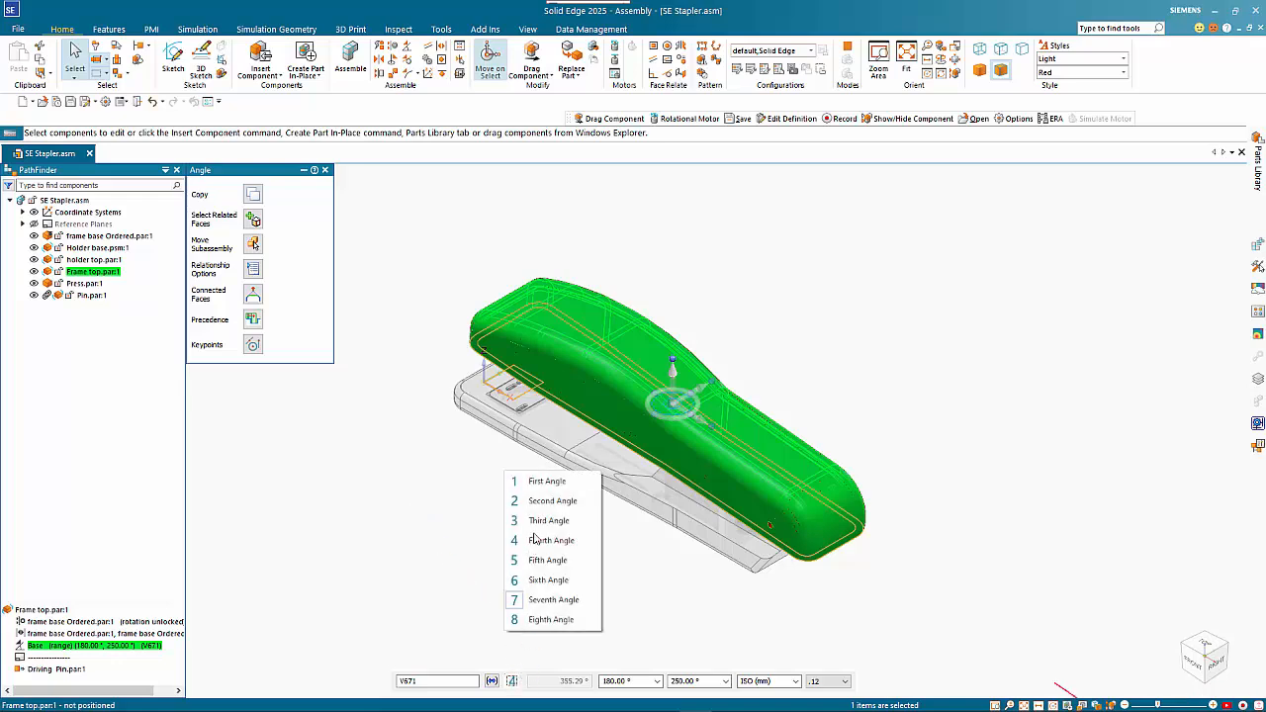
click(544, 482)
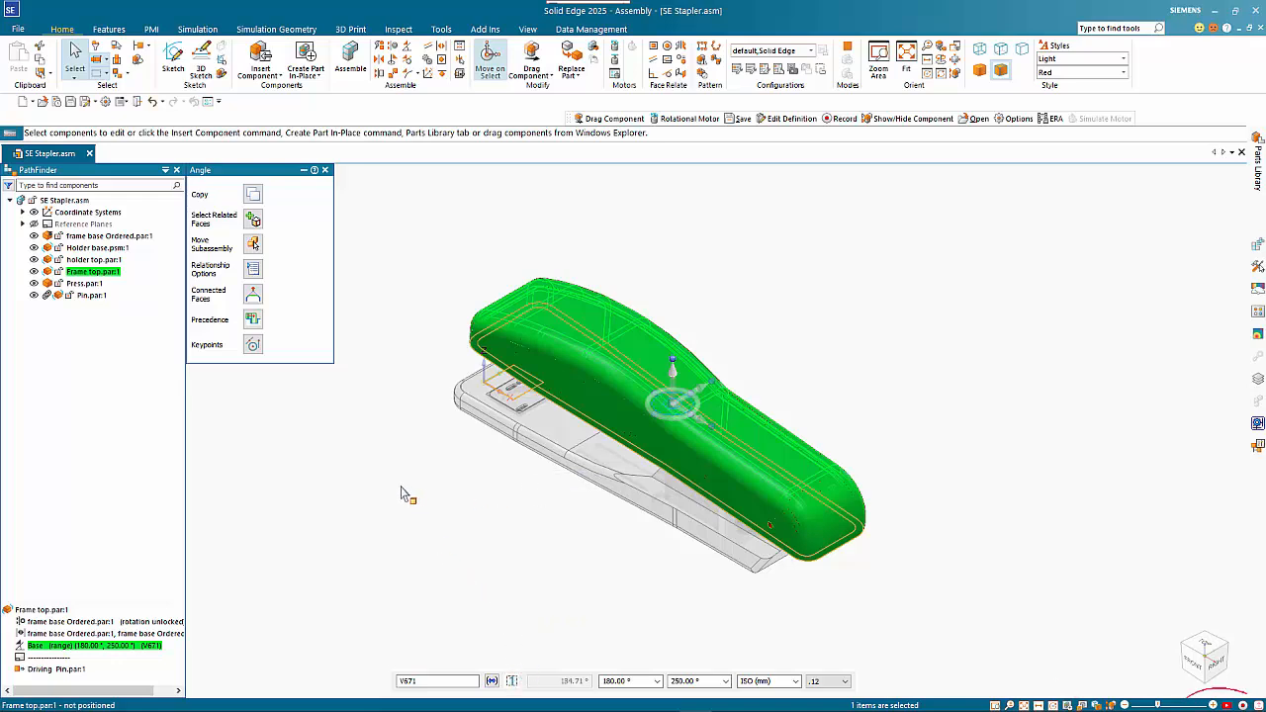
key(Escape)
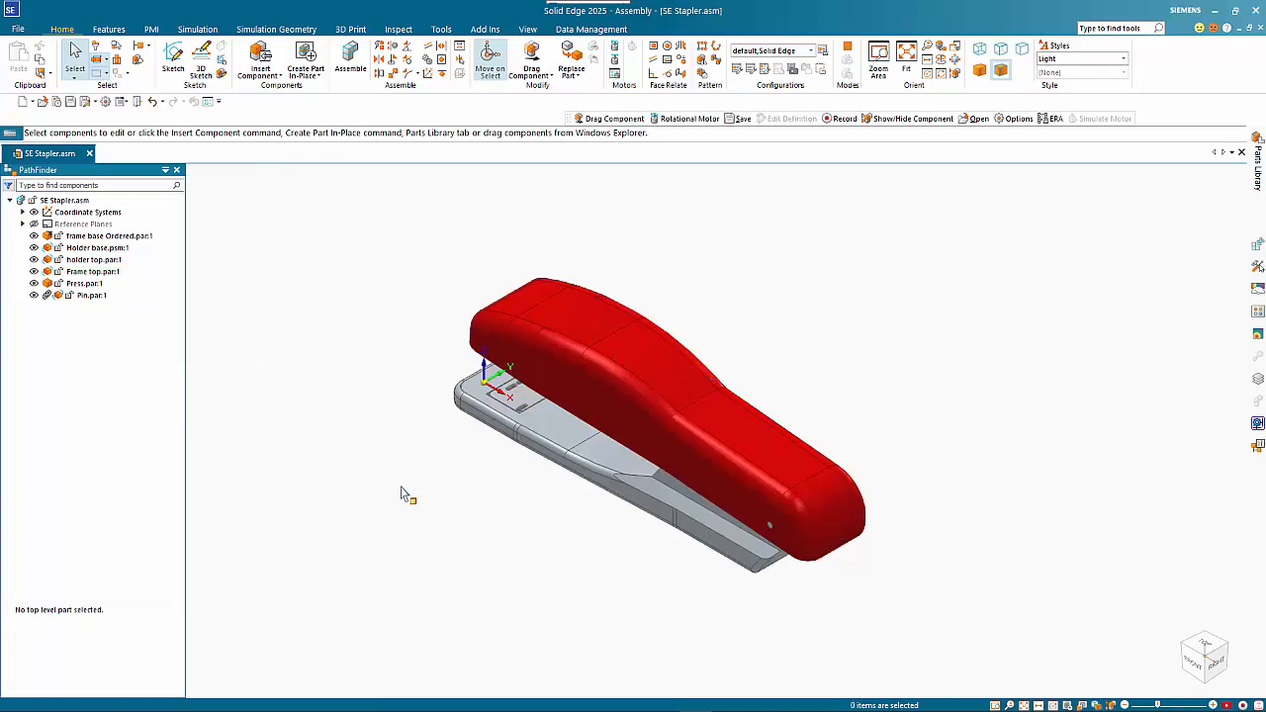